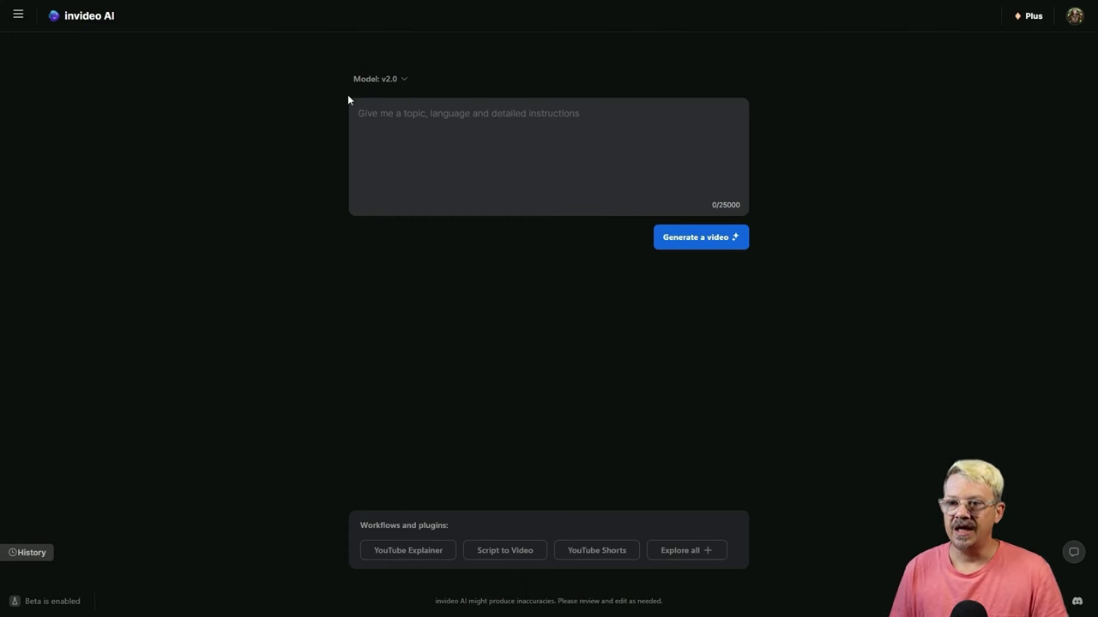
# Keep the AI model at v2.0 and browse all available workflows and plugins
pyautogui.click(404, 80)
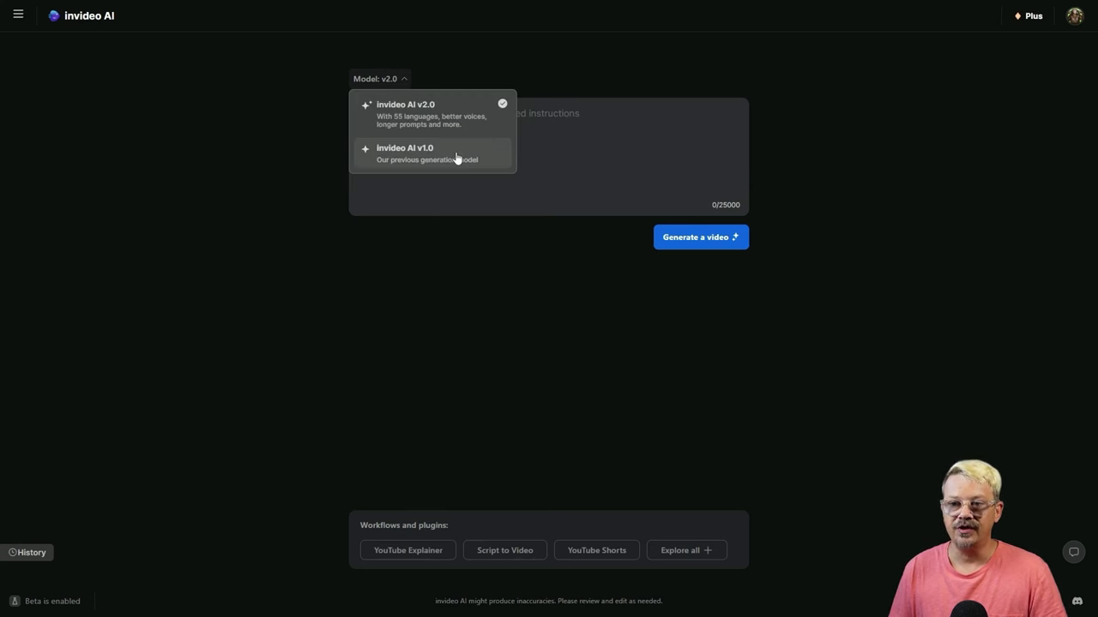
pyautogui.click(406, 81)
pyautogui.click(405, 80)
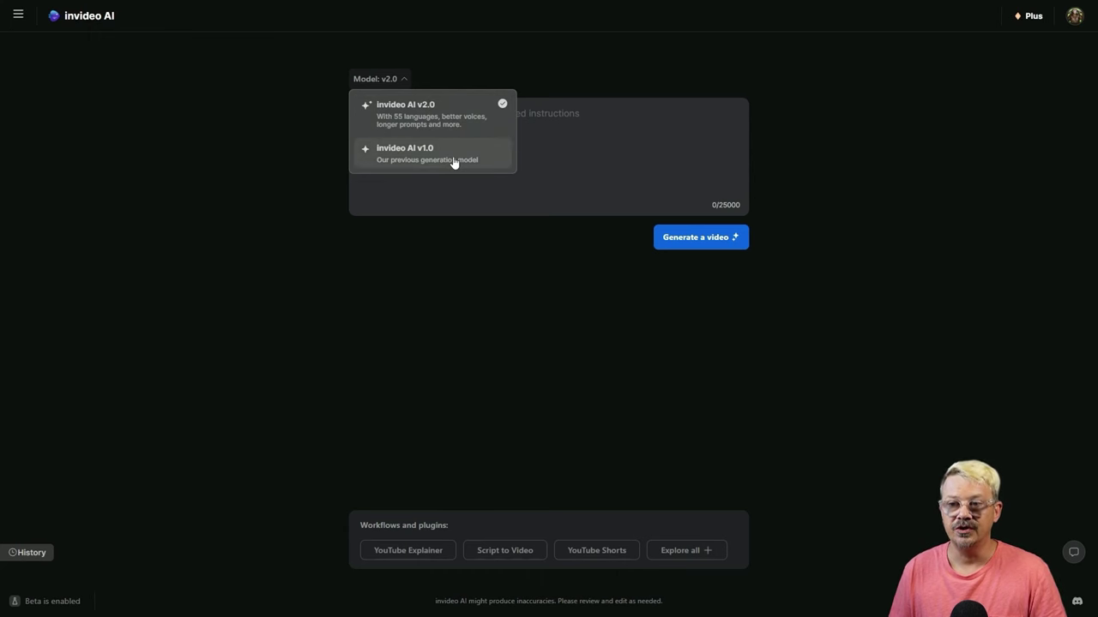
pyautogui.click(443, 117)
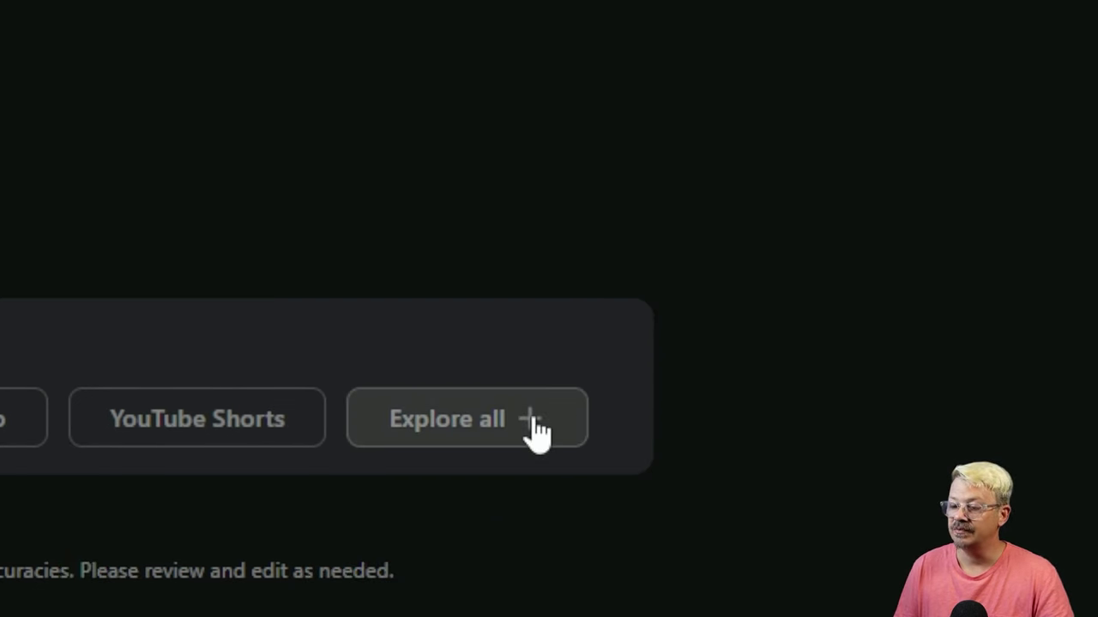
pyautogui.click(532, 419)
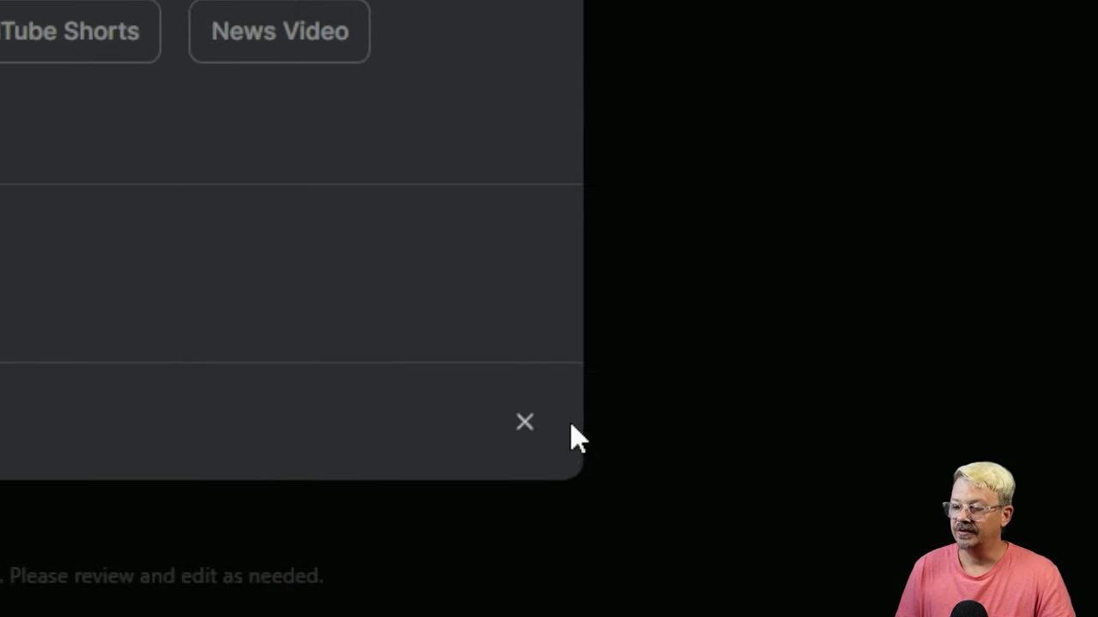
pyautogui.click(524, 421)
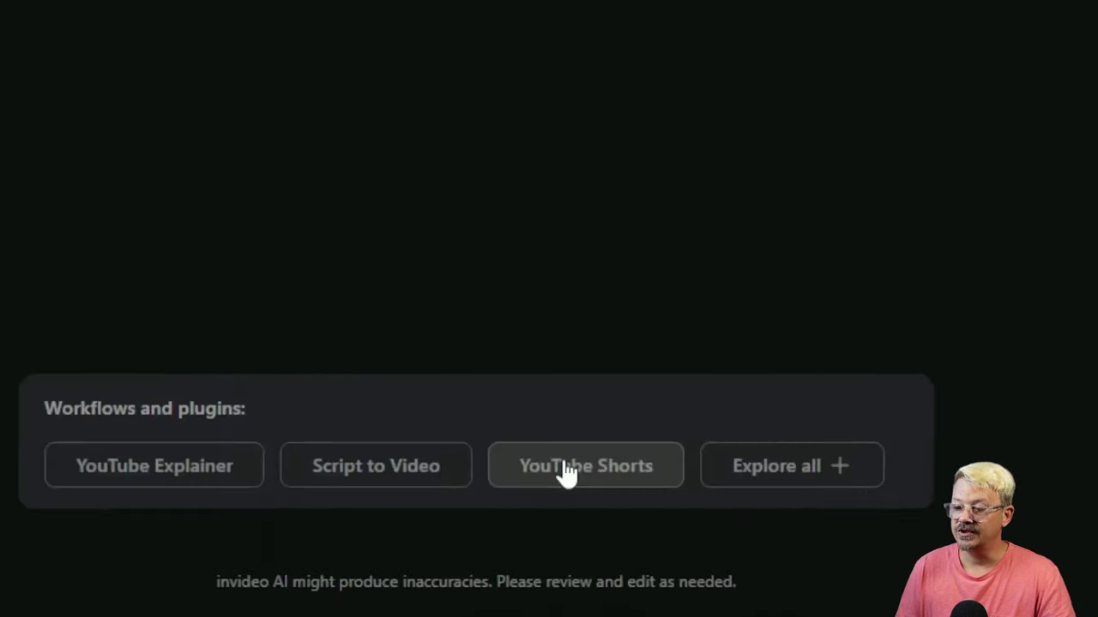
# Start a fast-paced YouTube Shorts prompt on 'fun facts about pet rabbits'
pyautogui.click(588, 554)
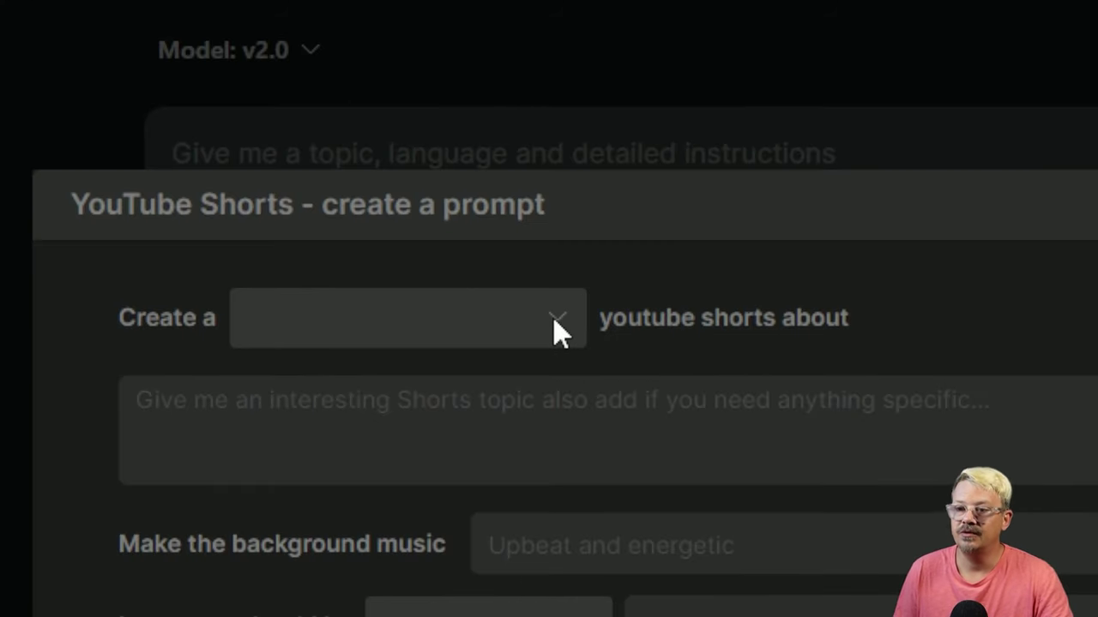
pyautogui.click(553, 319)
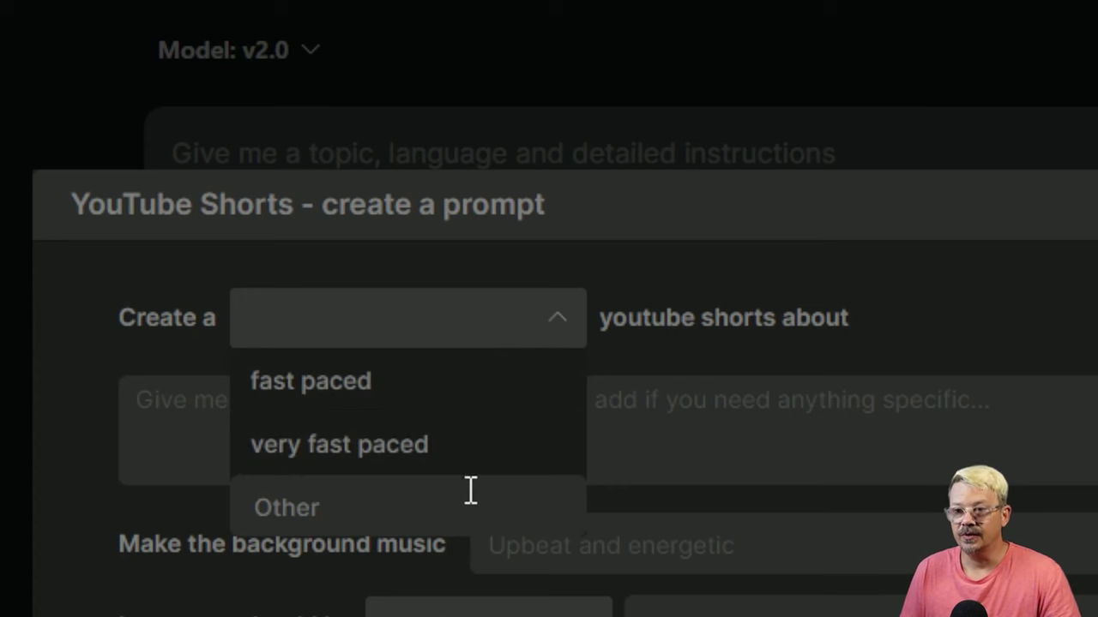
pyautogui.click(420, 388)
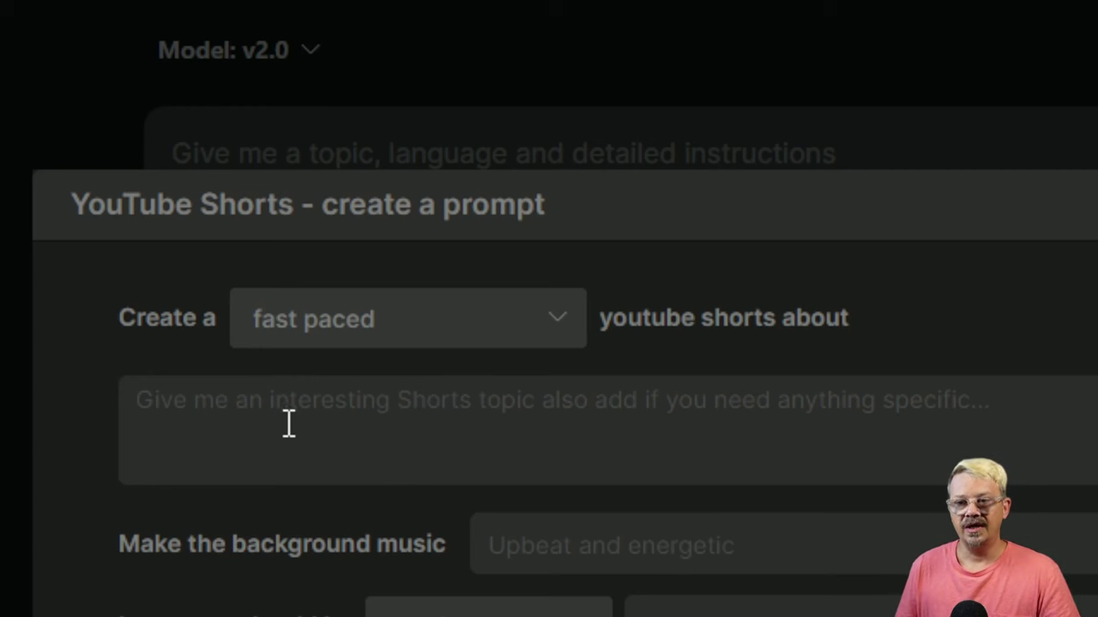
pyautogui.click(375, 434)
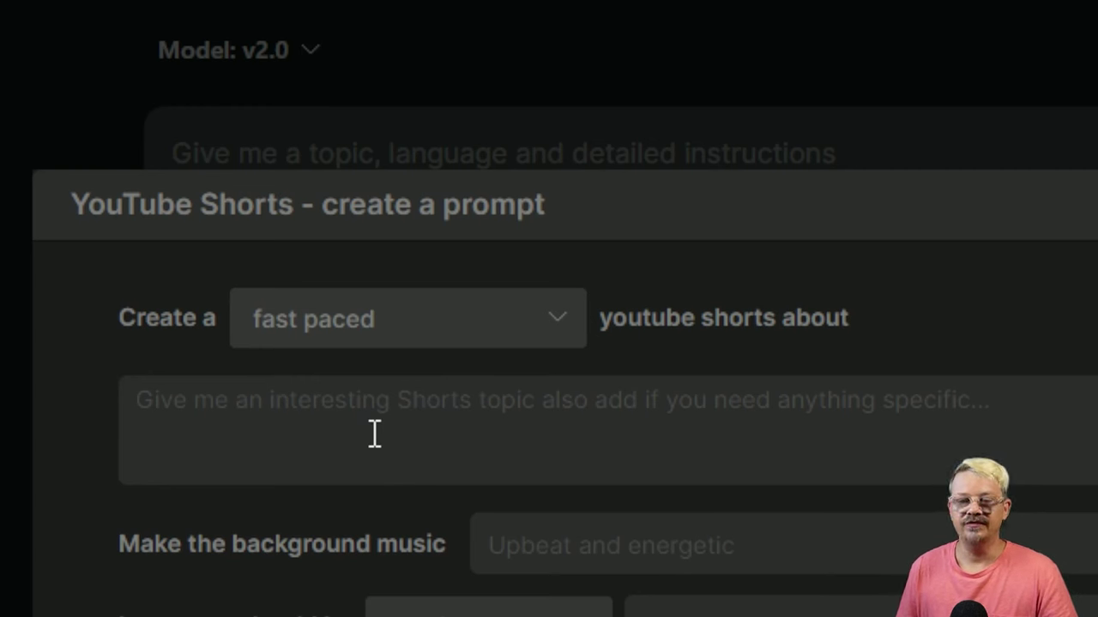
pyautogui.write('fun facts about pet rabbits1')
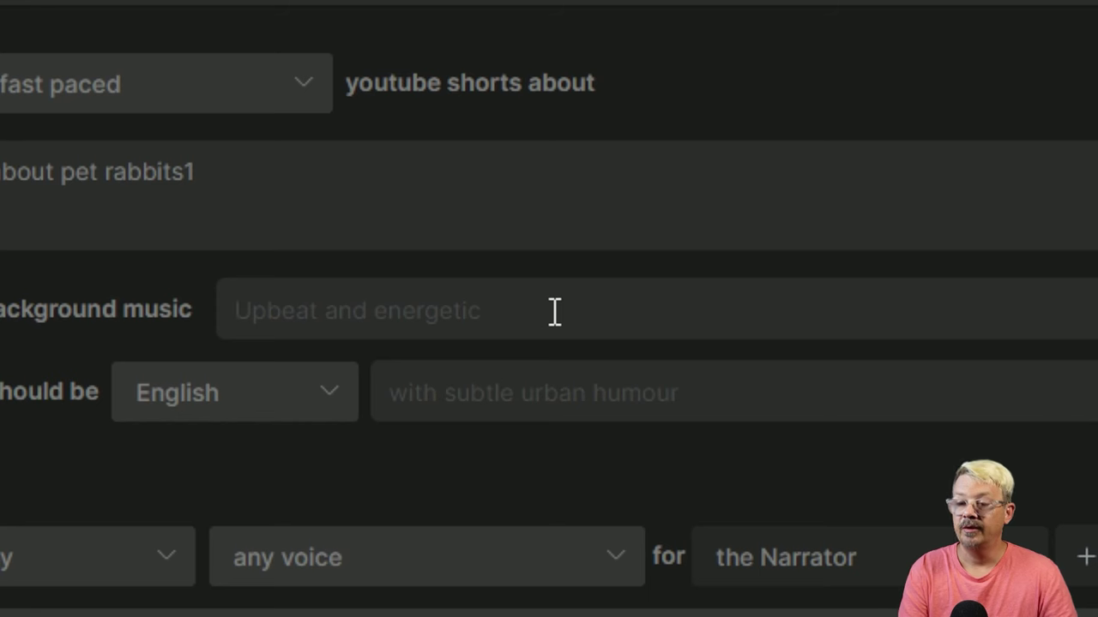
# Set the background music to 'fun and whimsical' and paste subtle urban humor as the humour style
pyautogui.click(569, 247)
pyautogui.write('fun and ')
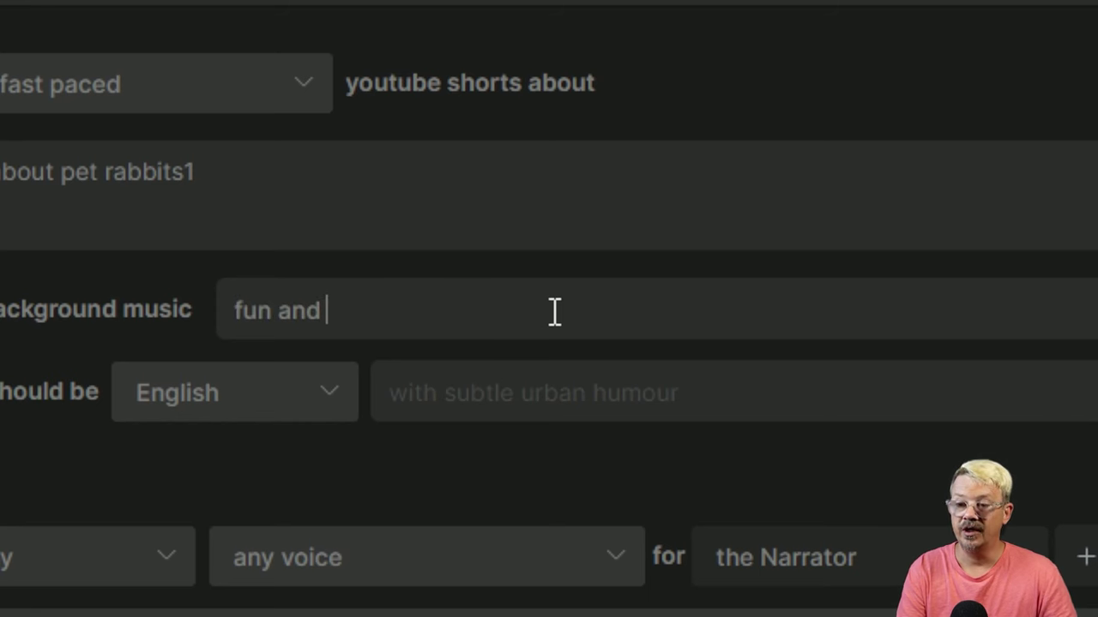
pyautogui.write('whimsical')
pyautogui.press('Tab')
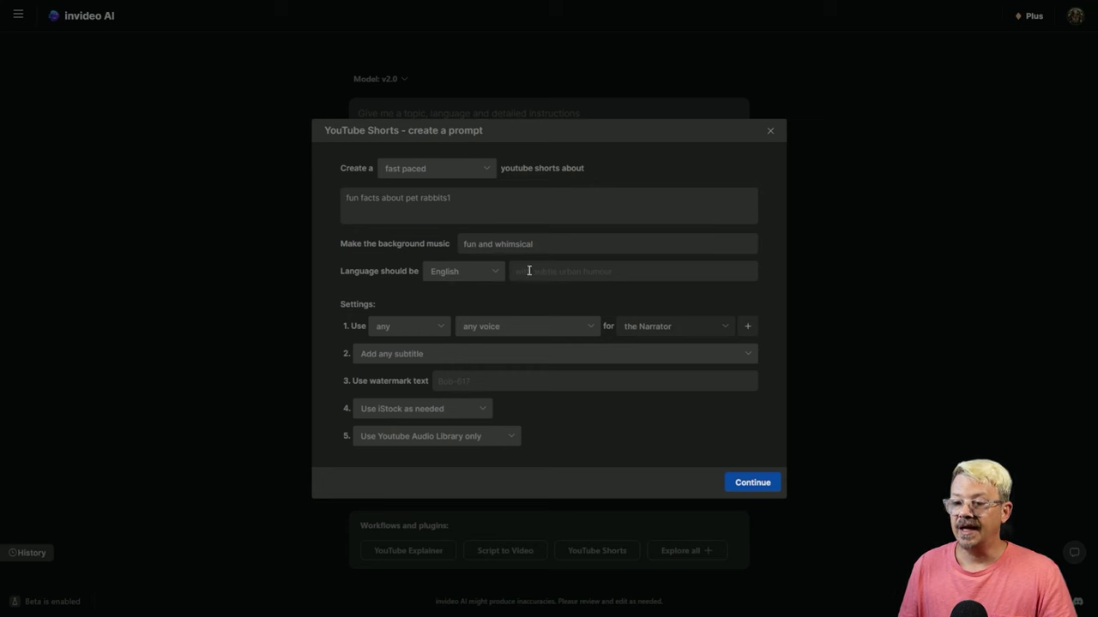
pyautogui.click(647, 272)
pyautogui.write('with subtle urban humor')
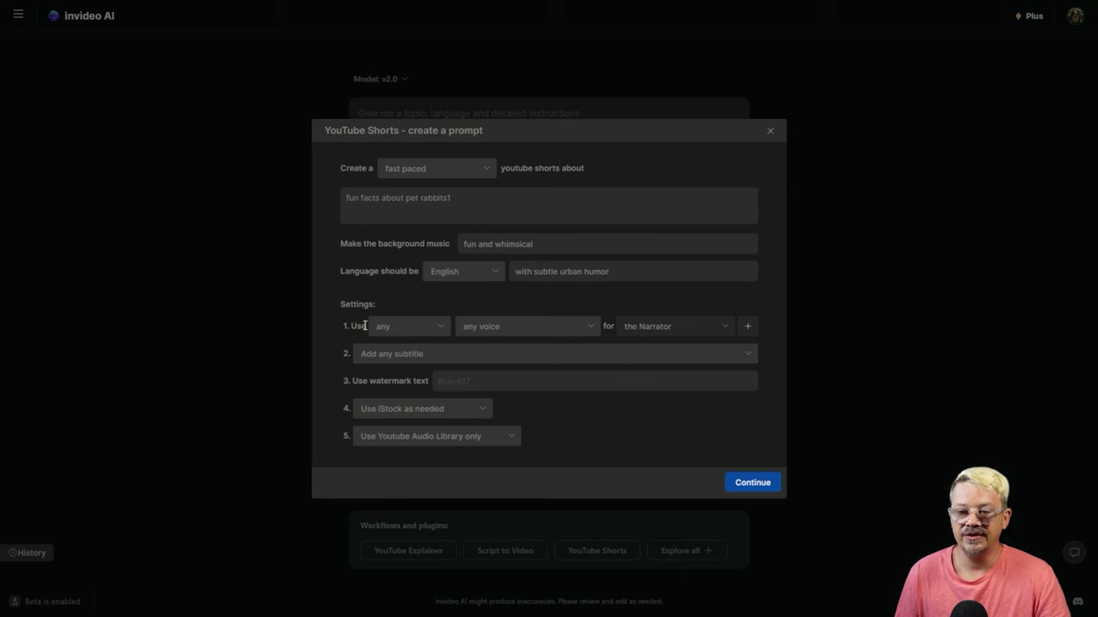
pyautogui.click(427, 327)
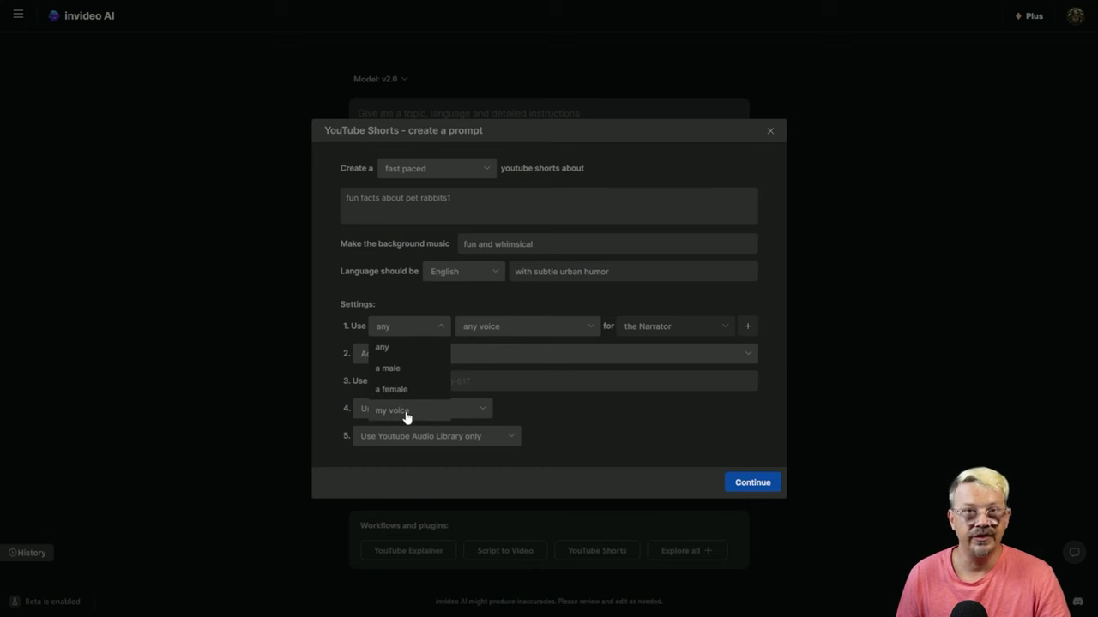
pyautogui.click(408, 350)
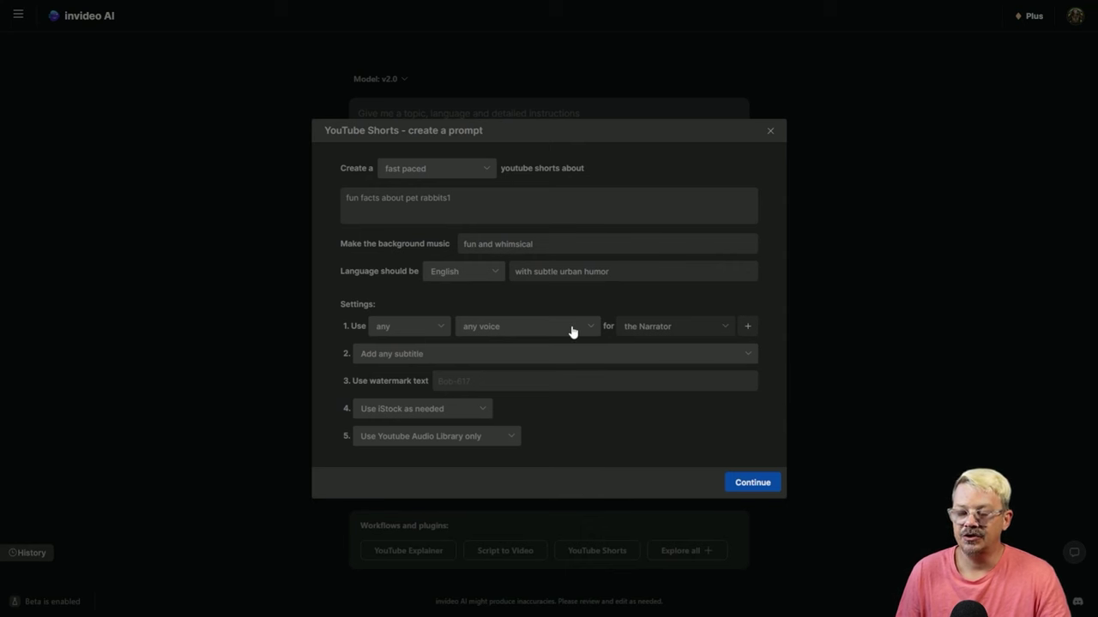
pyautogui.click(525, 330)
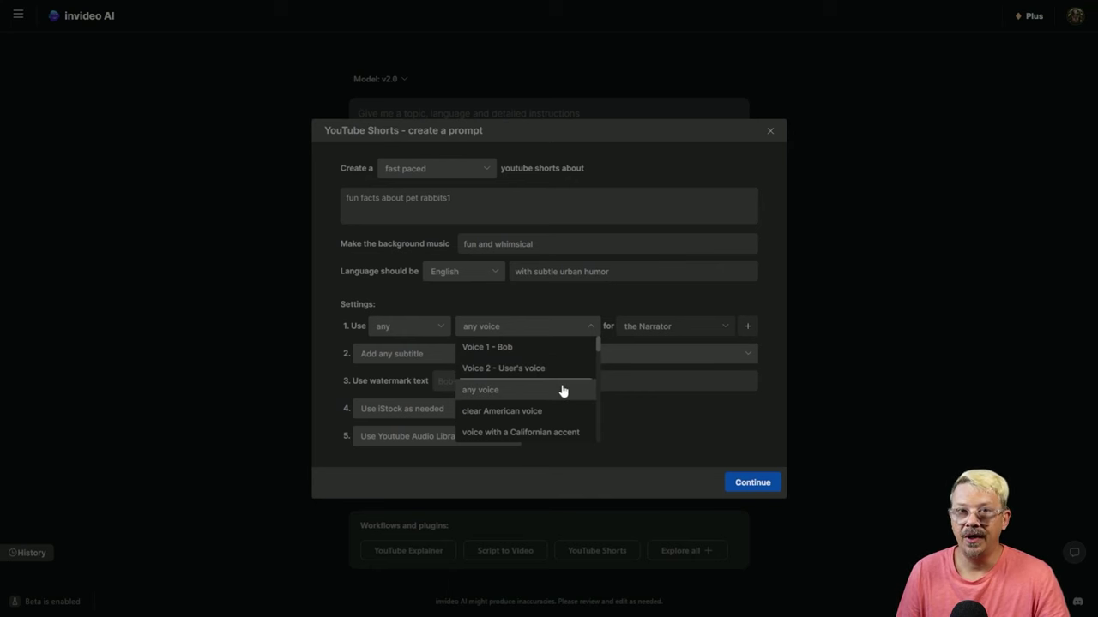
pyautogui.scroll(-3, 562, 390)
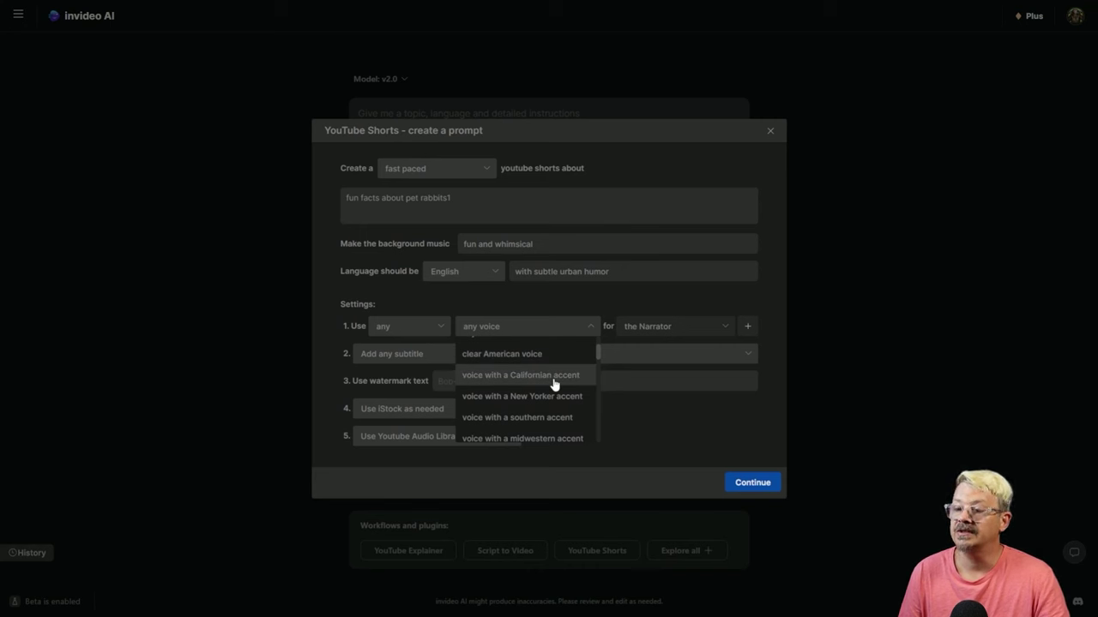
pyautogui.scroll(-2, 553, 385)
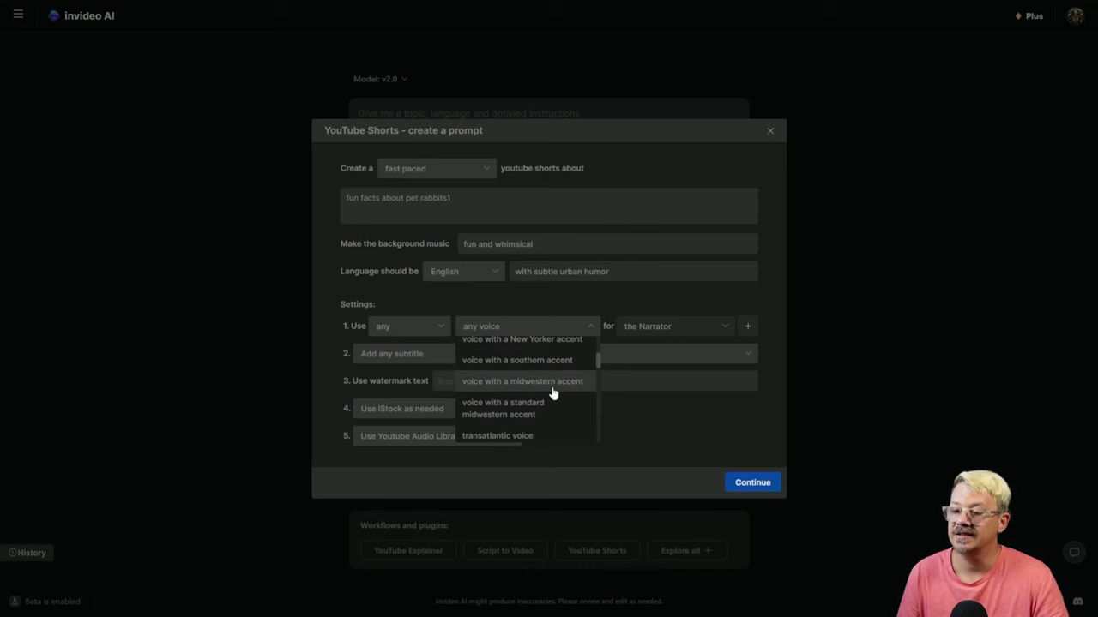
pyautogui.scroll(-1, 553, 392)
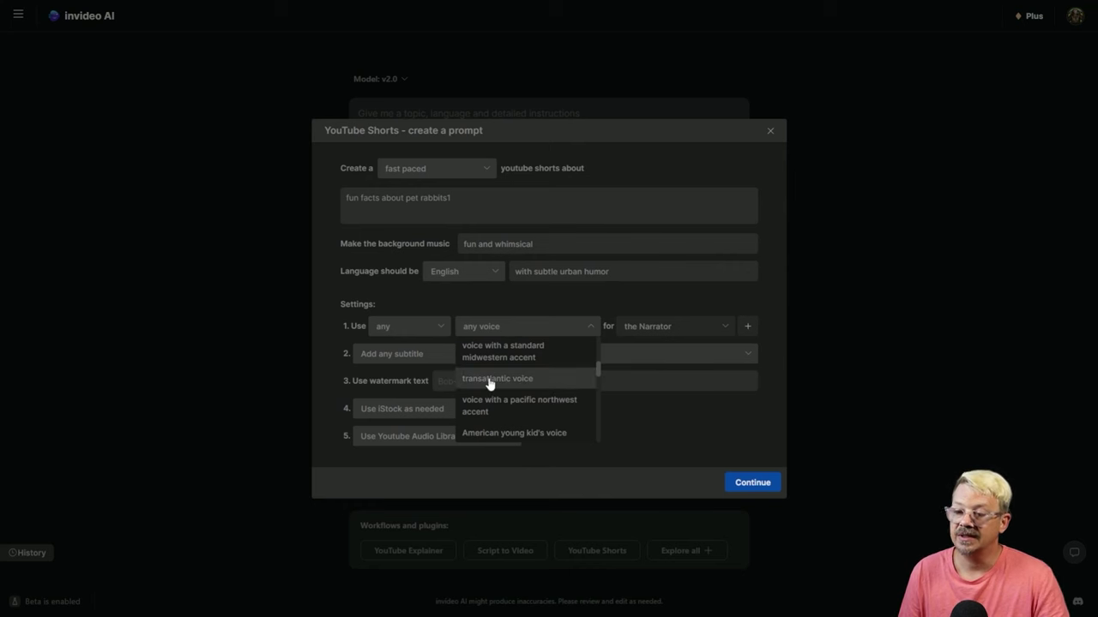
pyautogui.scroll(-3, 523, 391)
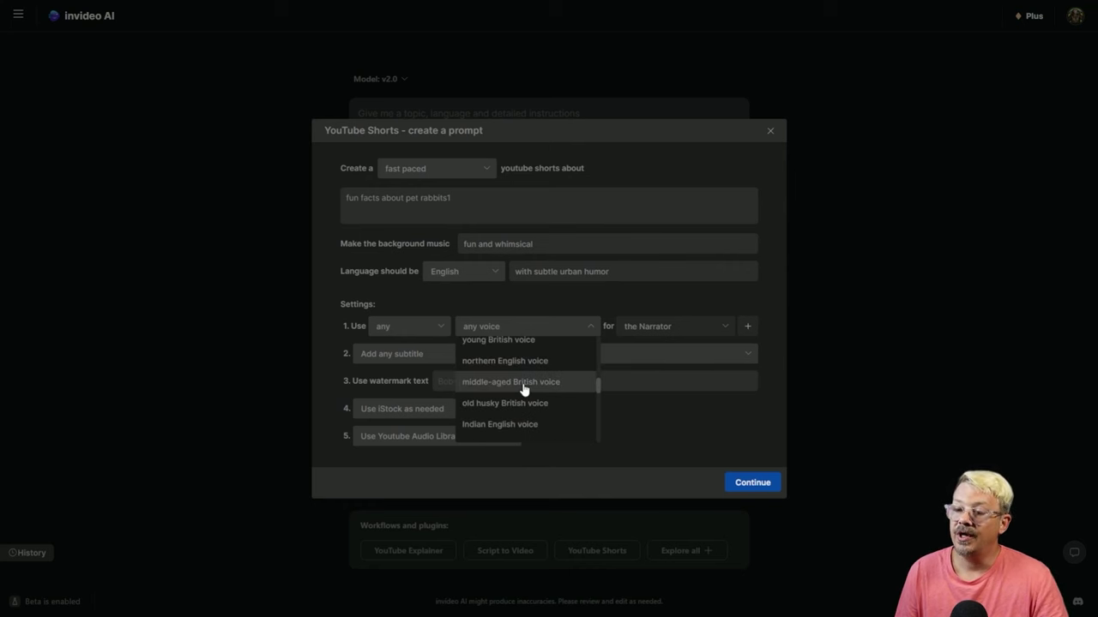
pyautogui.scroll(-2, 539, 386)
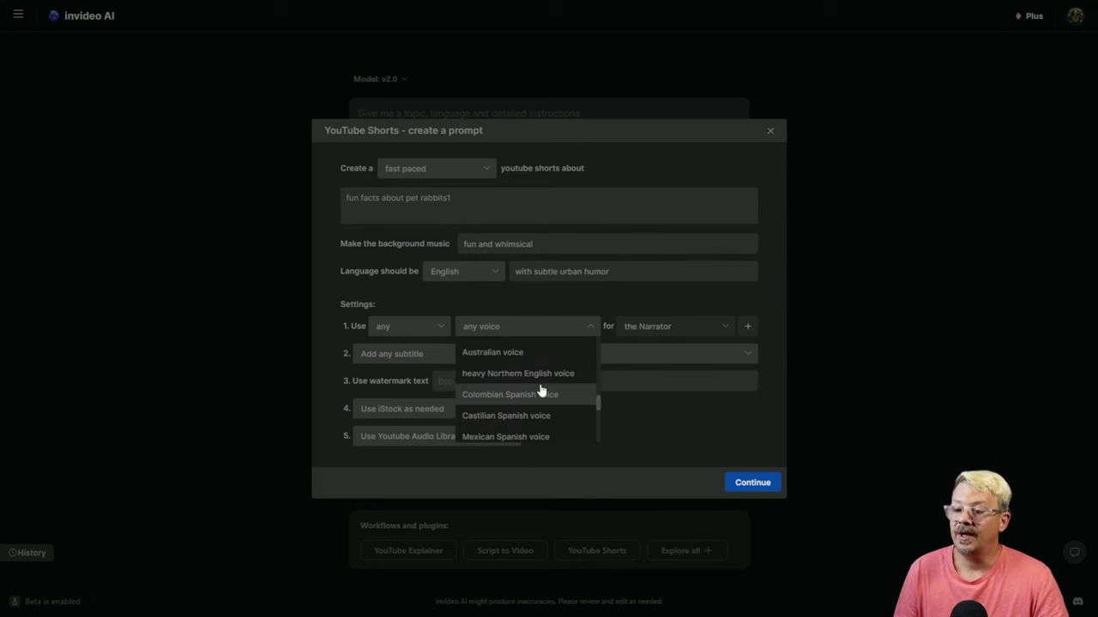
pyautogui.scroll(-1, 559, 382)
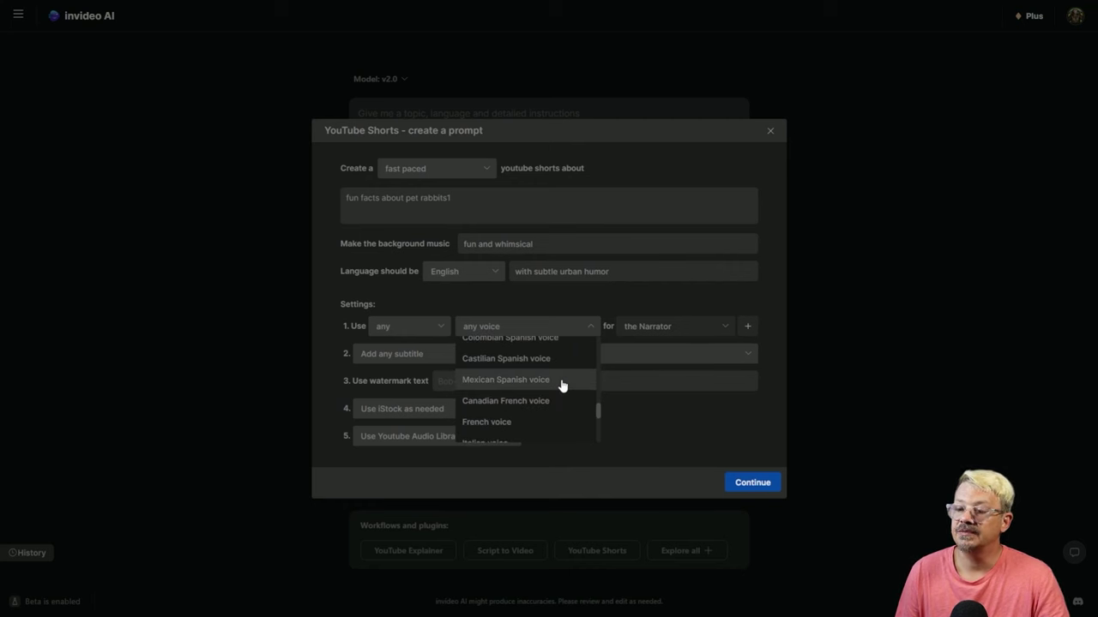
pyautogui.scroll(-2, 559, 386)
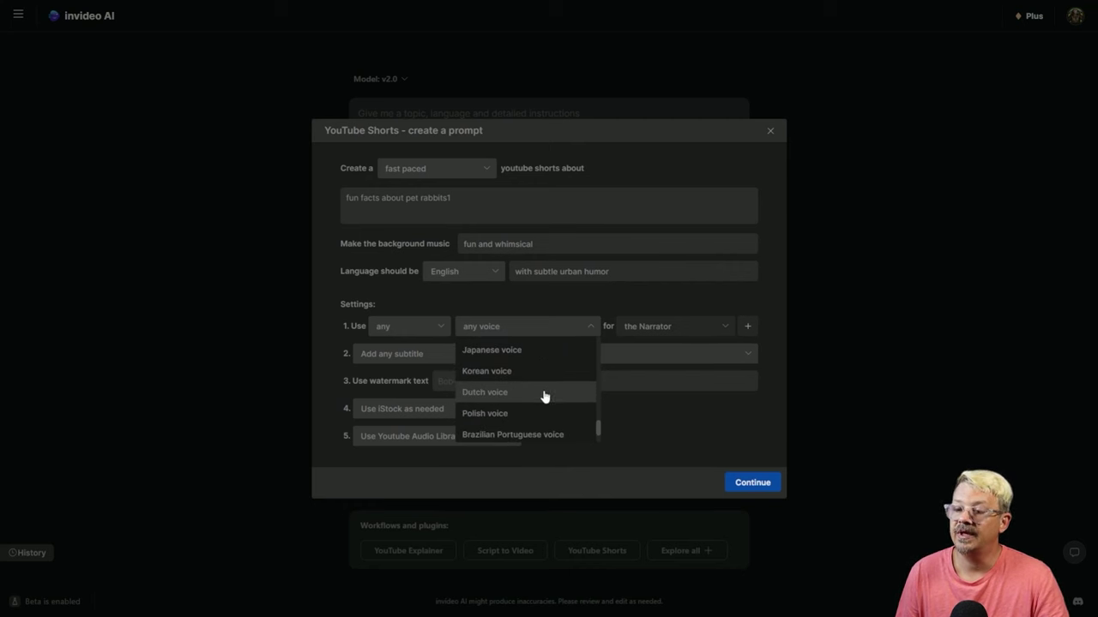
pyautogui.scroll(-1, 543, 396)
pyautogui.scroll(1, 544, 396)
pyautogui.scroll(-1, 544, 397)
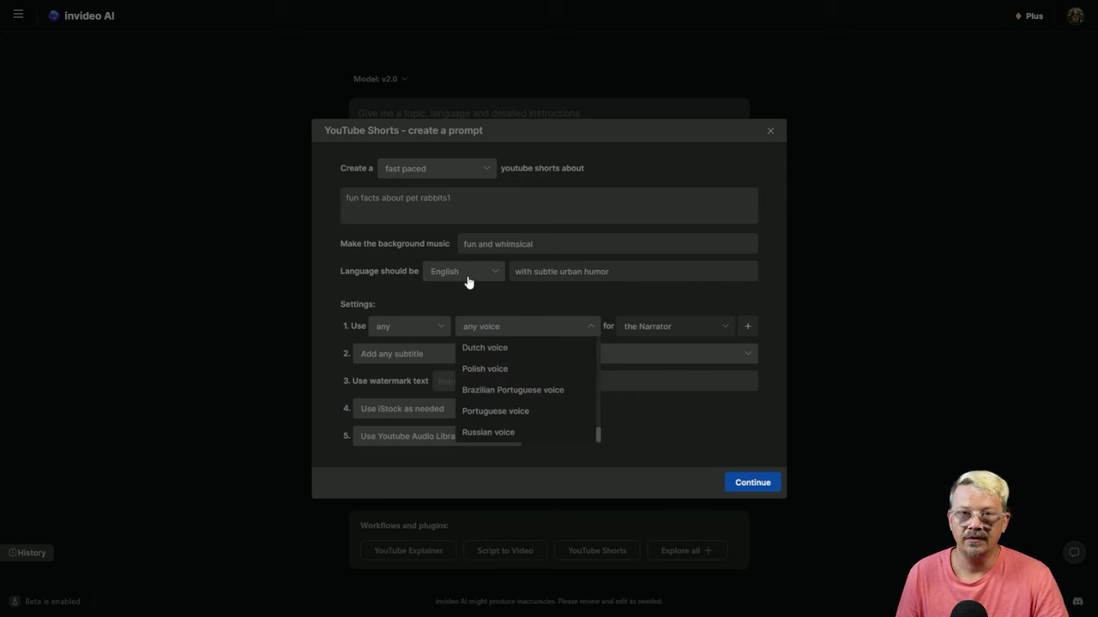
pyautogui.scroll(5, 551, 380)
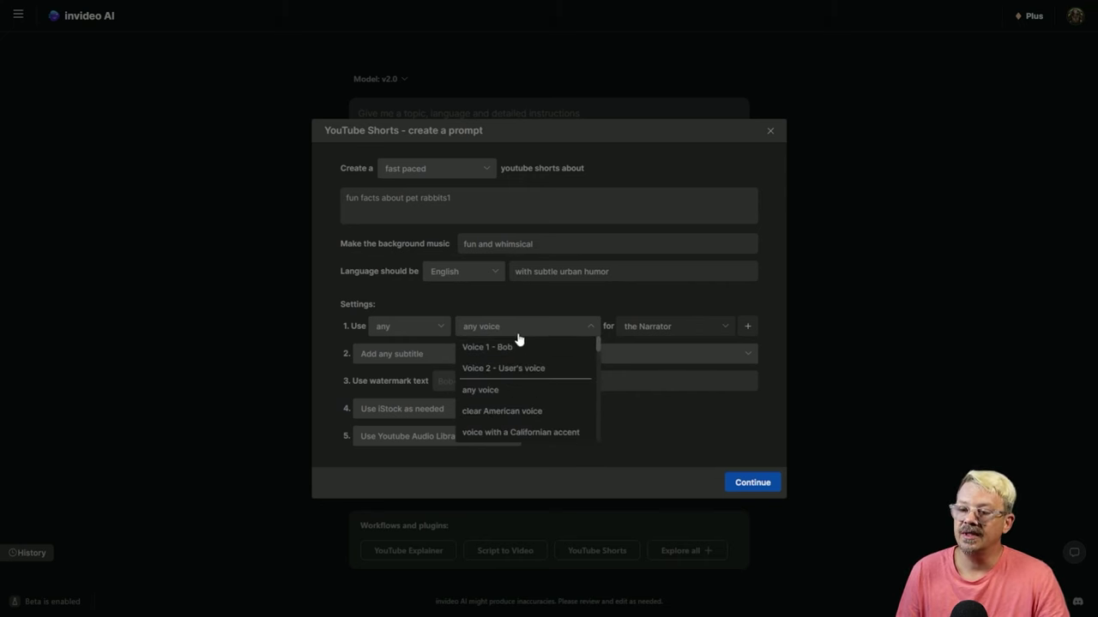
pyautogui.click(541, 334)
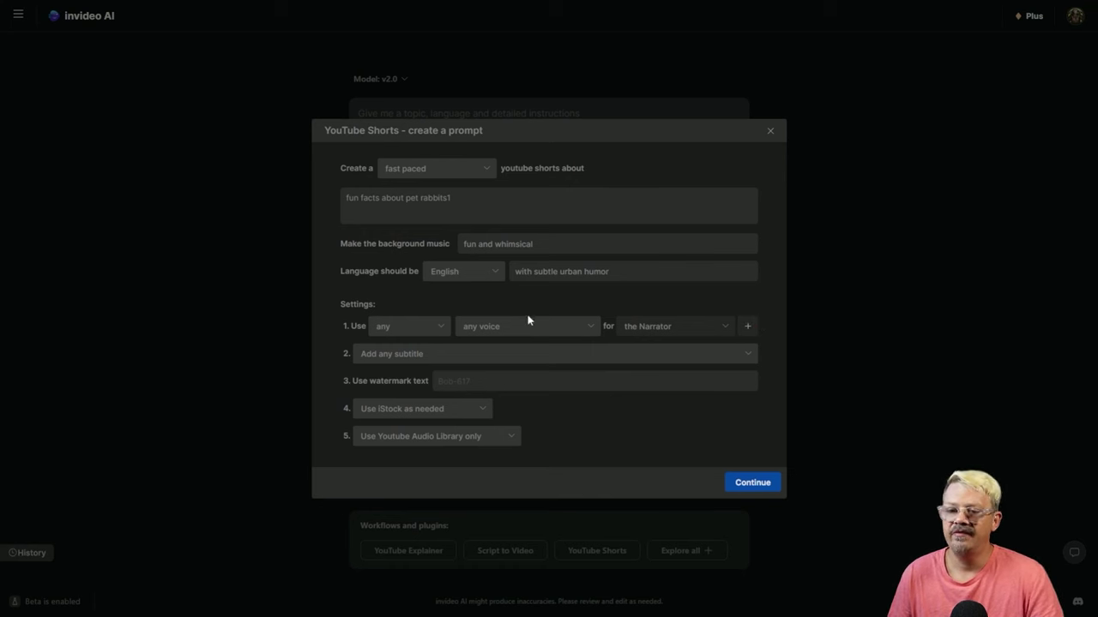
# Try a cloned voice type with the first cloned voice for the narrator
pyautogui.click(392, 326)
pyautogui.click(422, 419)
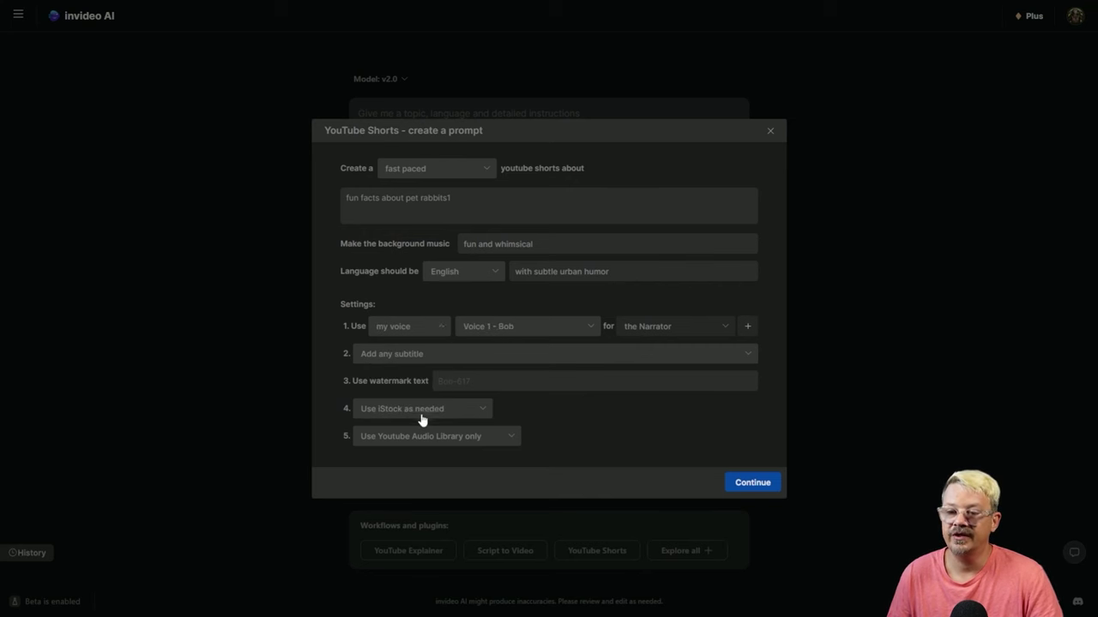
pyautogui.click(501, 328)
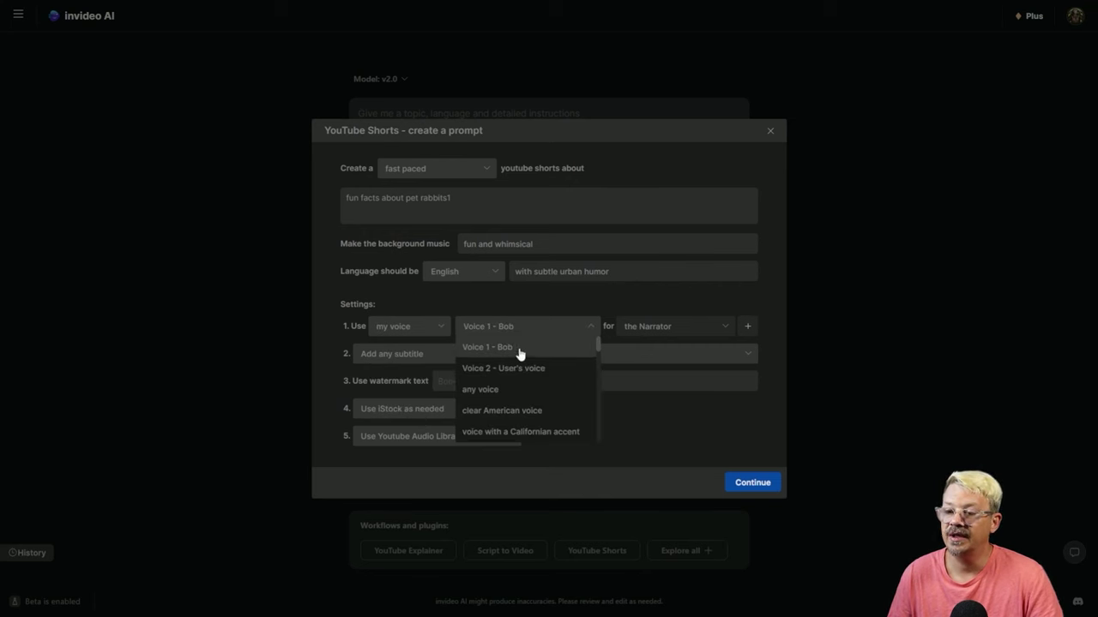
pyautogui.click(502, 347)
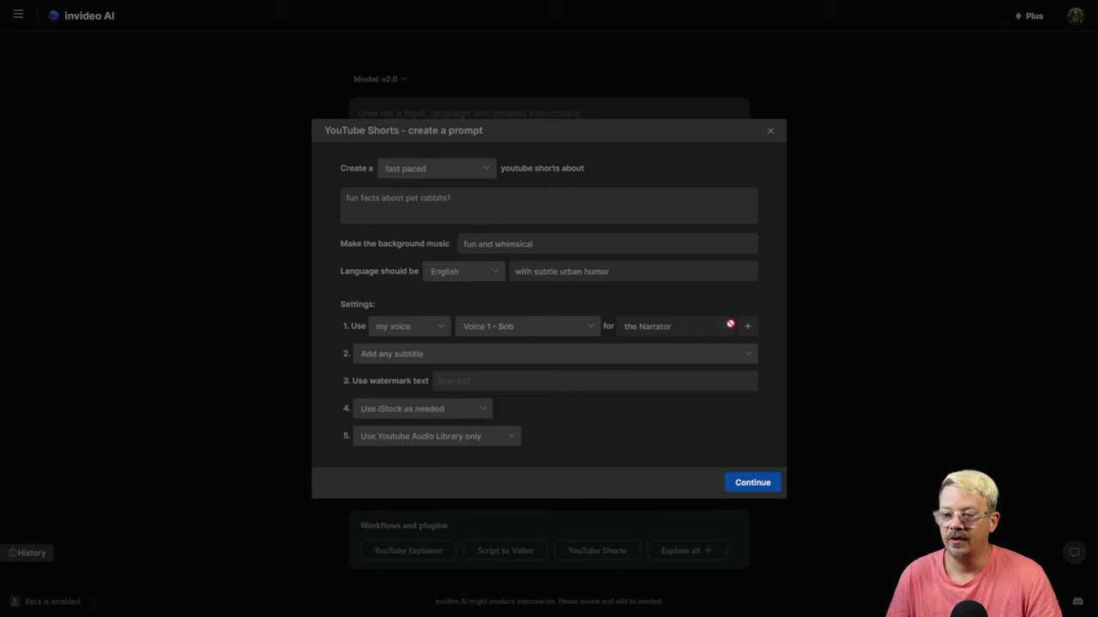
# Switch the narrator back to any voice type and any voice
pyautogui.click(440, 327)
pyautogui.click(407, 348)
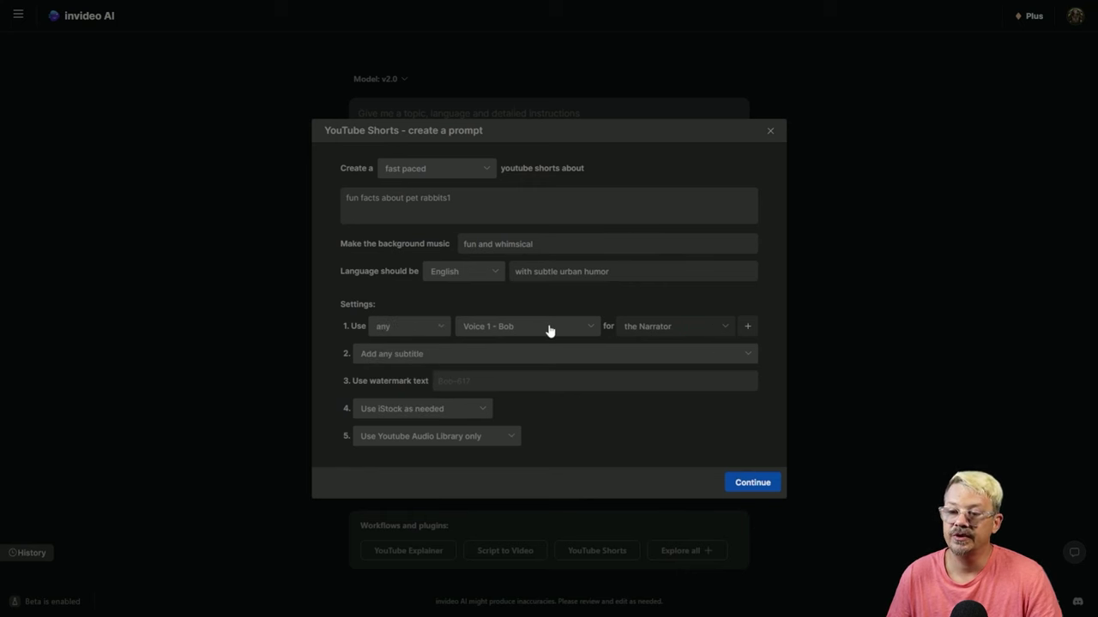
pyautogui.click(540, 334)
pyautogui.click(495, 392)
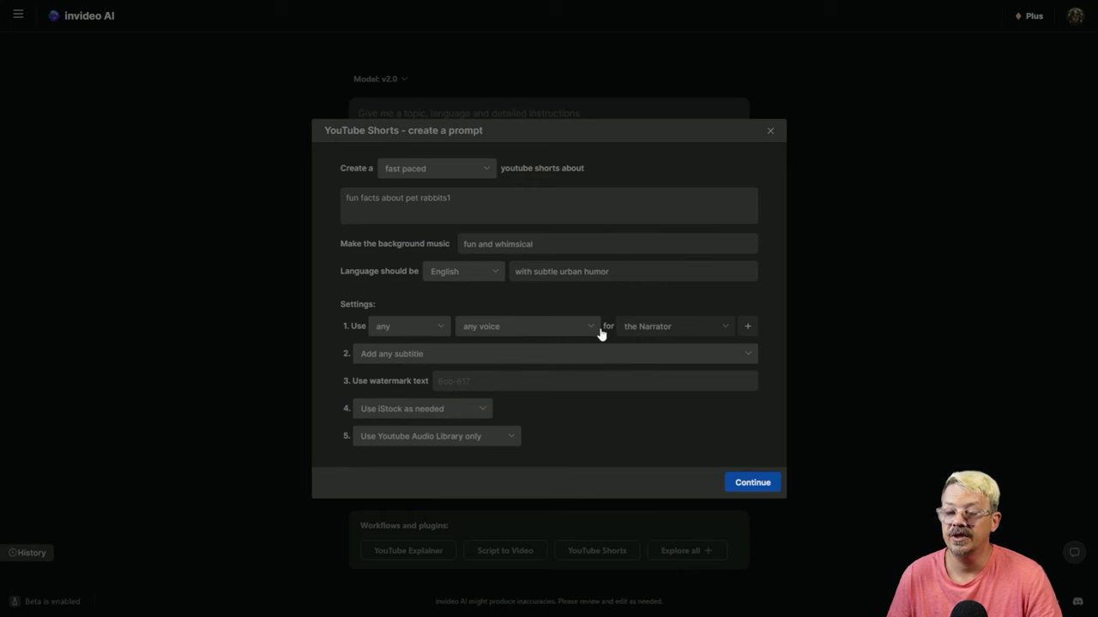
# Choose 'Add karaoke style subtitle' from the subtitle style list
pyautogui.click(477, 361)
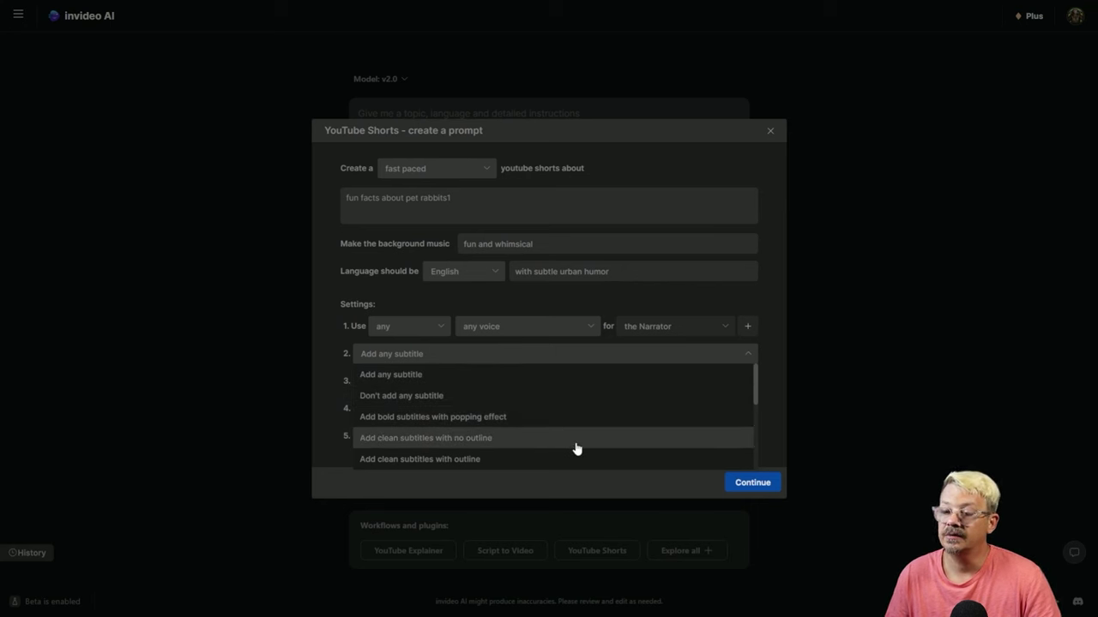
pyautogui.scroll(-2, 574, 447)
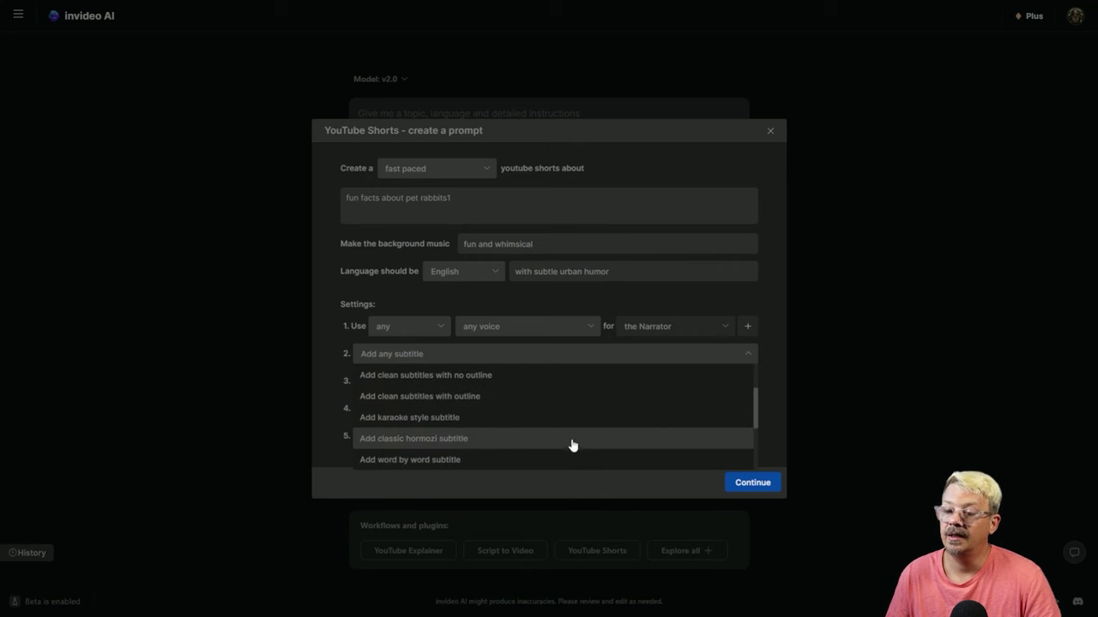
pyautogui.scroll(-3, 573, 445)
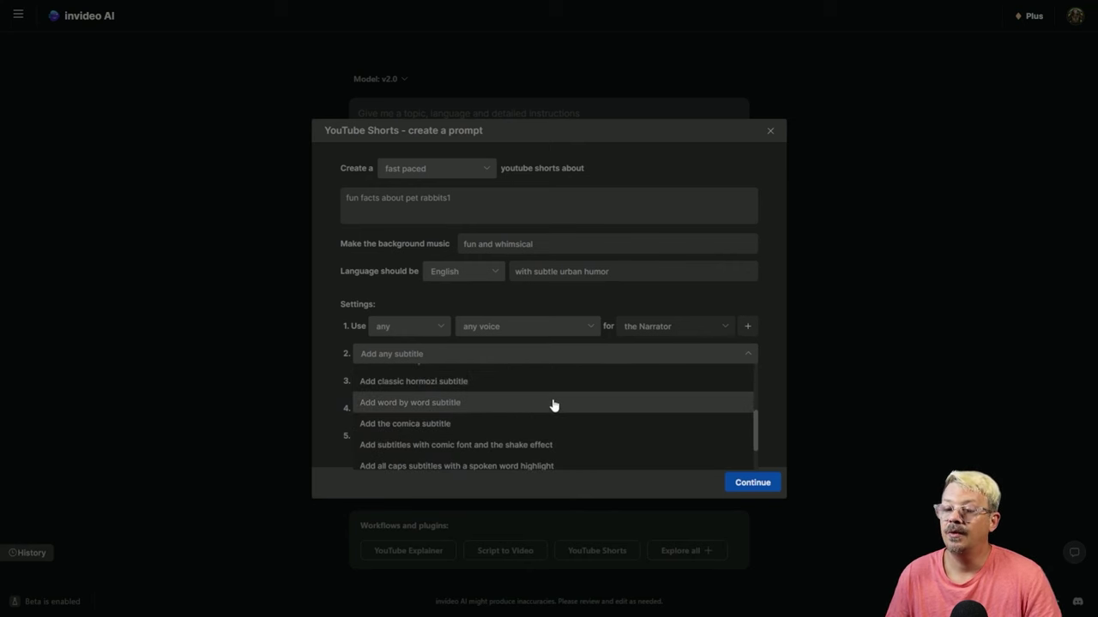
pyautogui.scroll(-2, 553, 405)
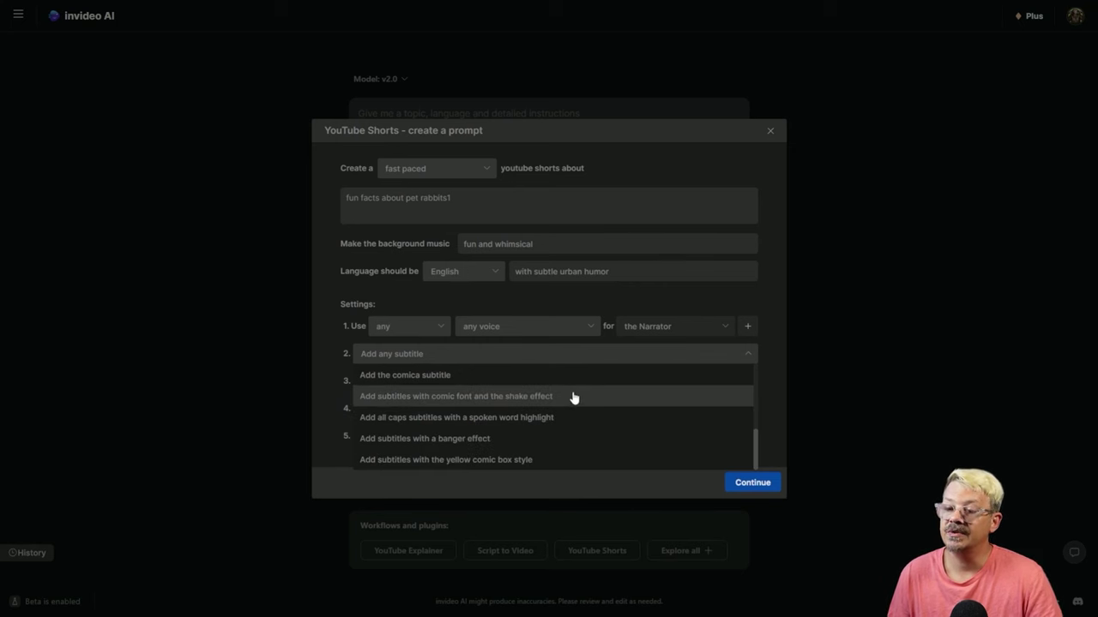
pyautogui.scroll(4, 568, 413)
pyautogui.click(453, 433)
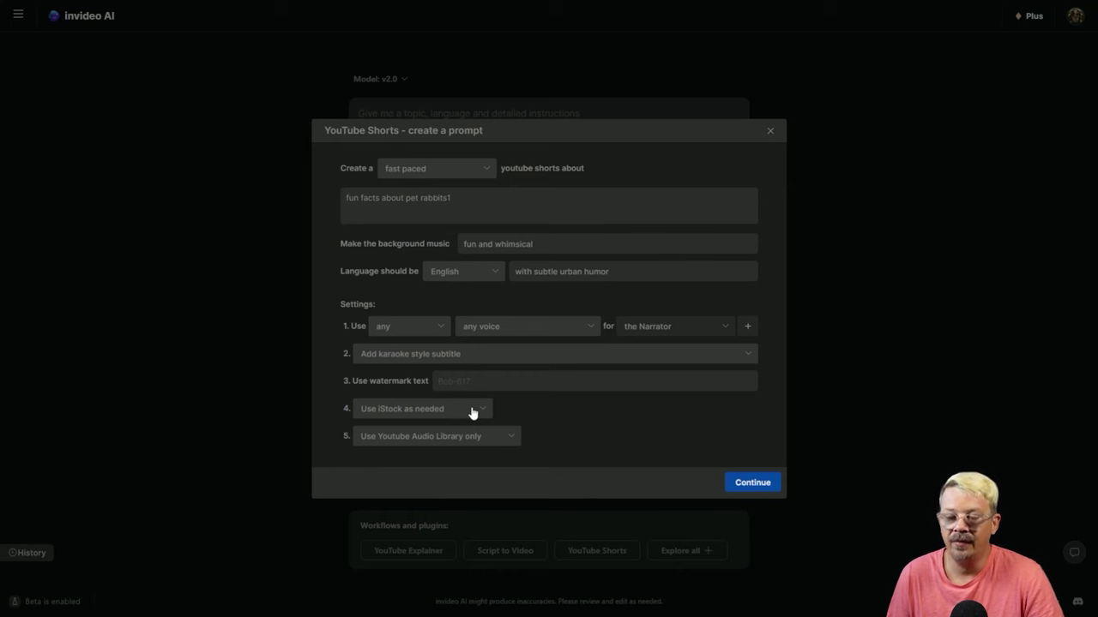
# Set stock footage to 'Use fewer iStock' and audio to 'Use the best audio available'
pyautogui.click(471, 413)
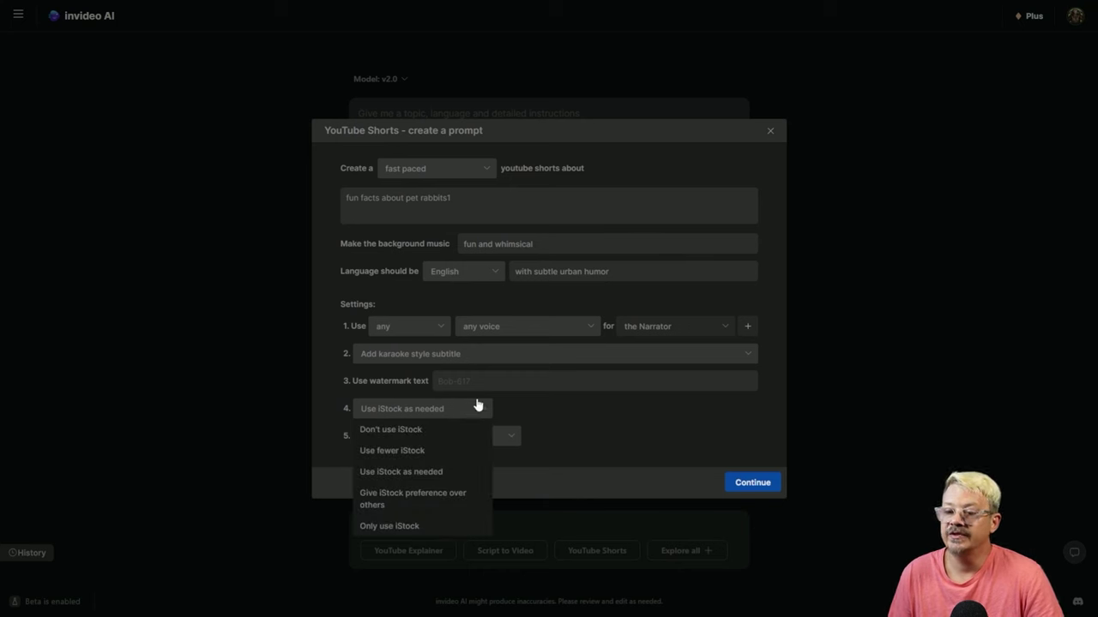
pyautogui.click(422, 452)
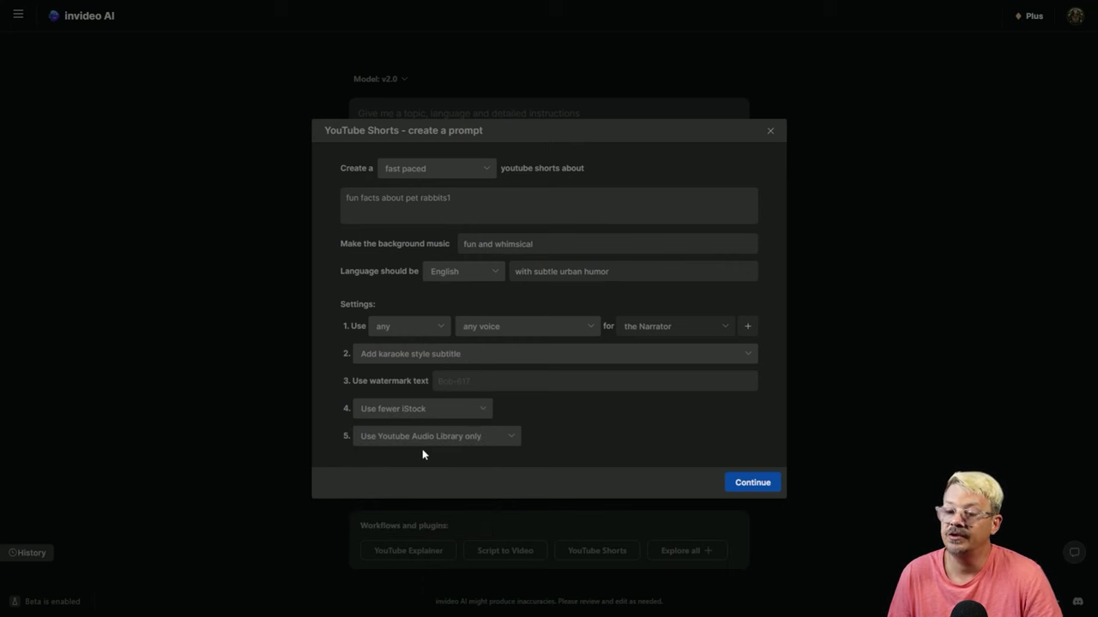
pyautogui.click(502, 441)
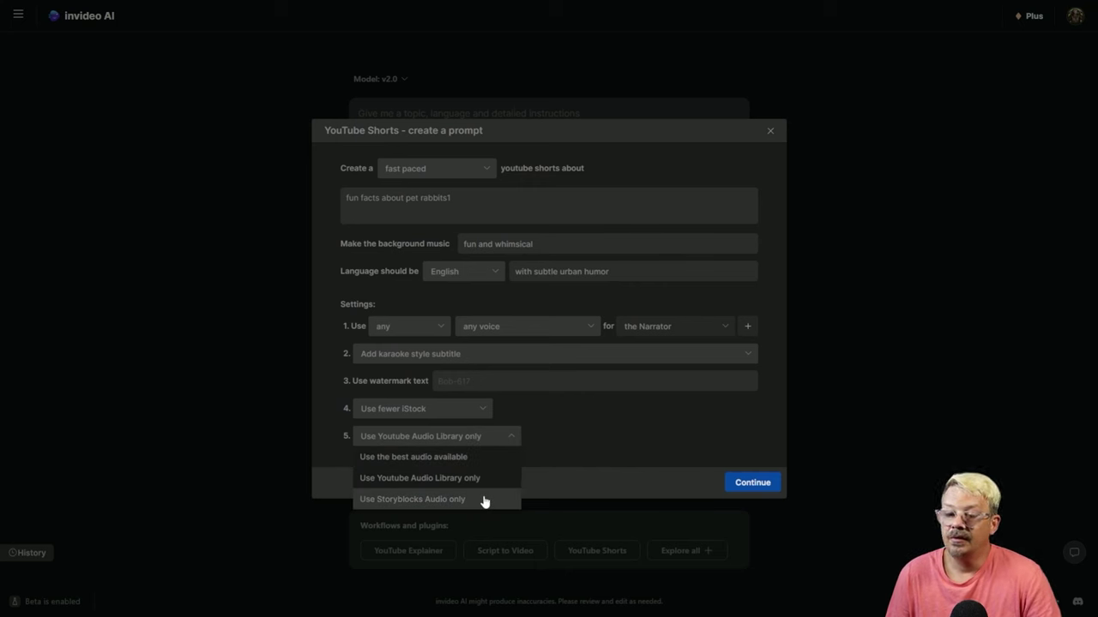
pyautogui.click(476, 456)
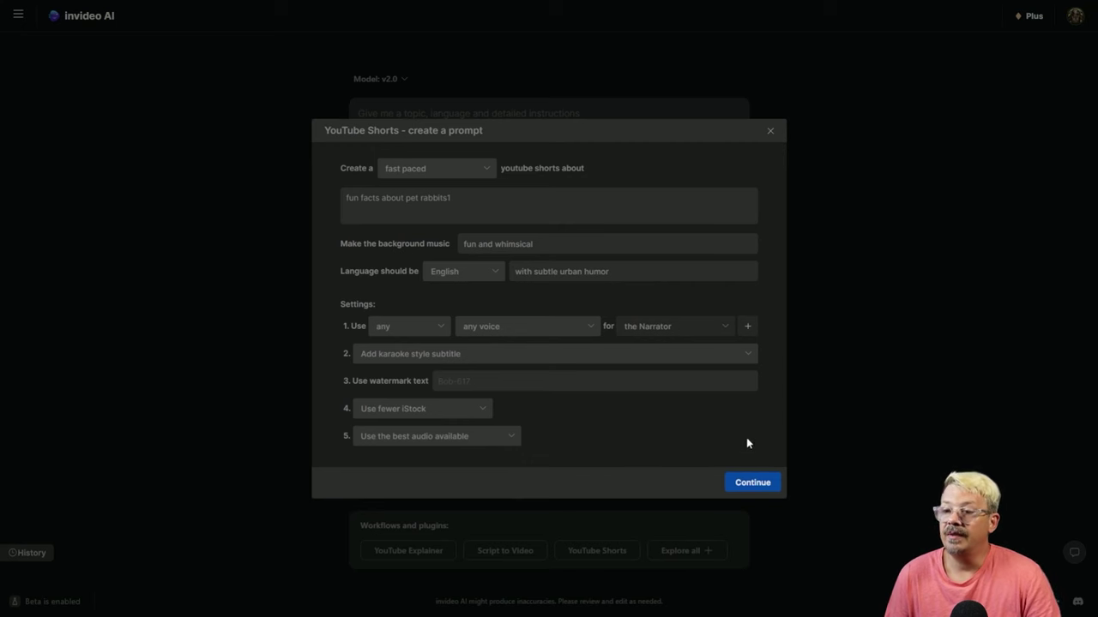
# Send the settings into the prompt and delete the stray '1' so it ends 'pet rabbits.'
pyautogui.click(745, 483)
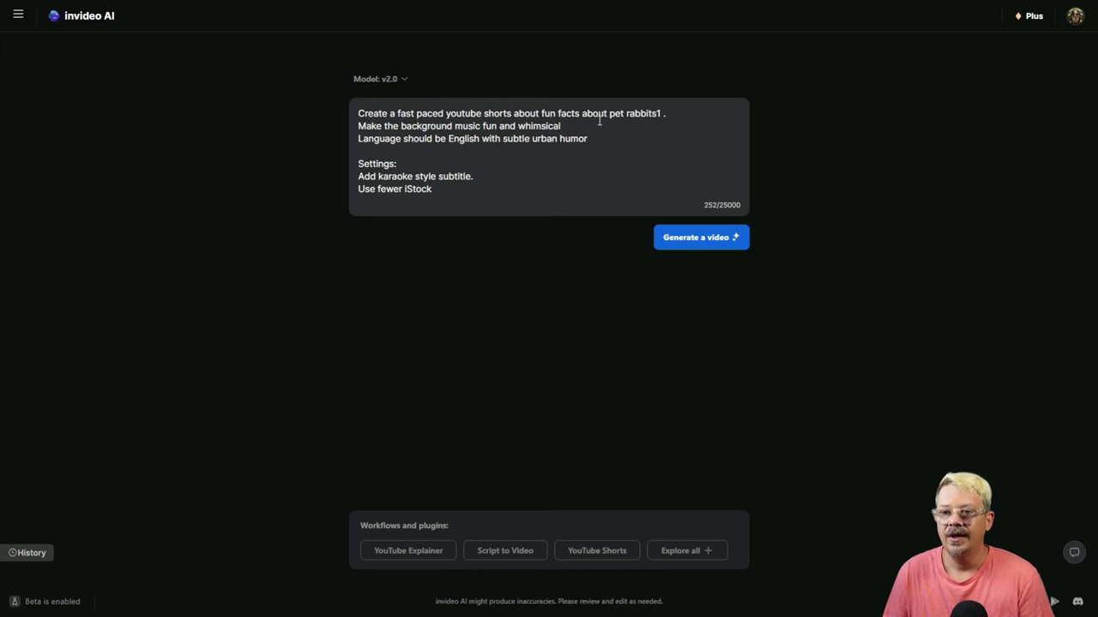
pyautogui.click(662, 113)
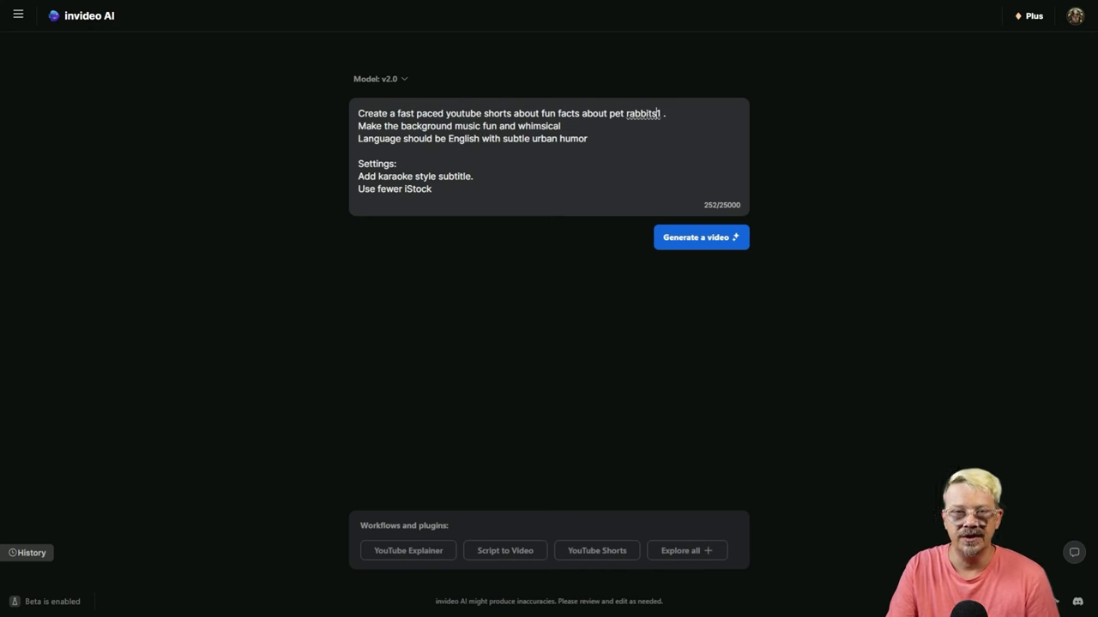
pyautogui.press('BackSpace')
pyautogui.press('Delete')
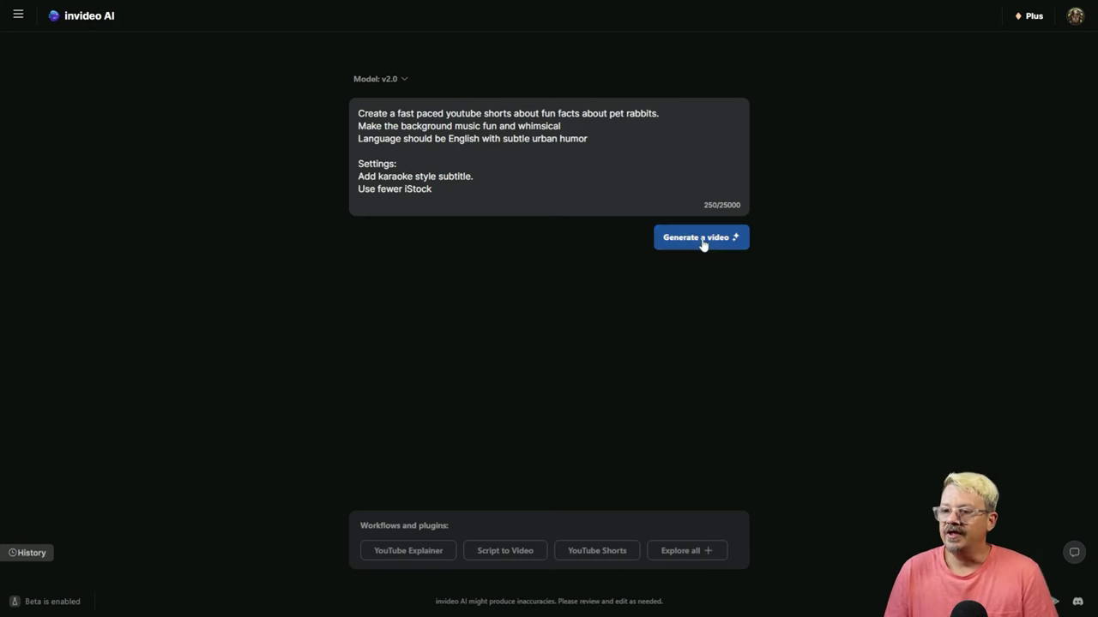
# Generate the video for Animal lovers with a Fun look, kept as YouTube shorts
pyautogui.click(702, 241)
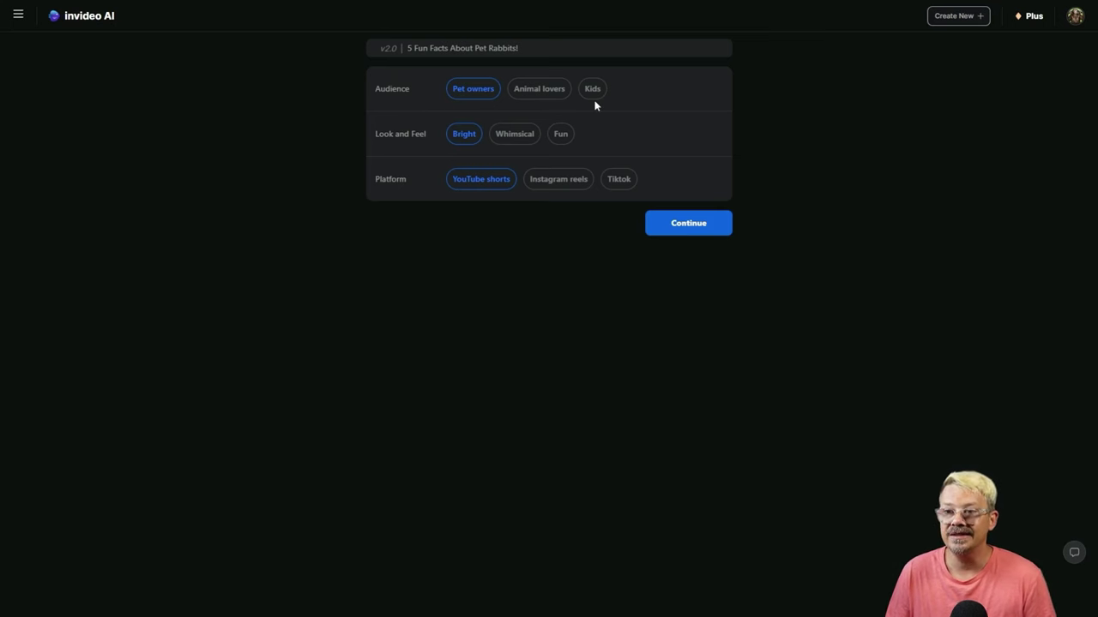
pyautogui.click(540, 97)
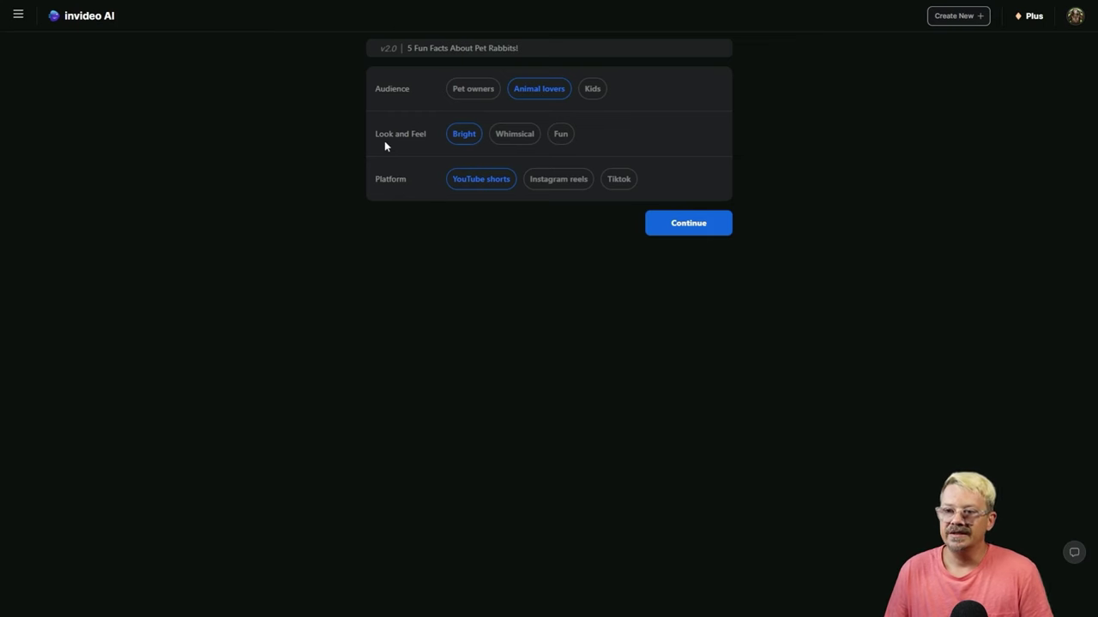
pyautogui.click(564, 140)
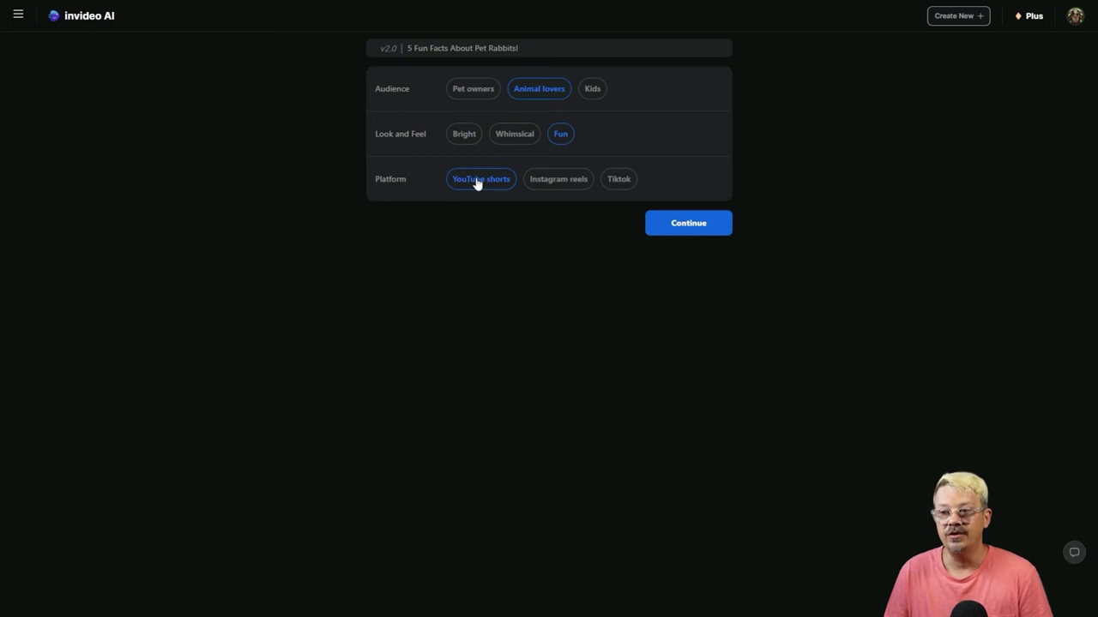
pyautogui.click(672, 223)
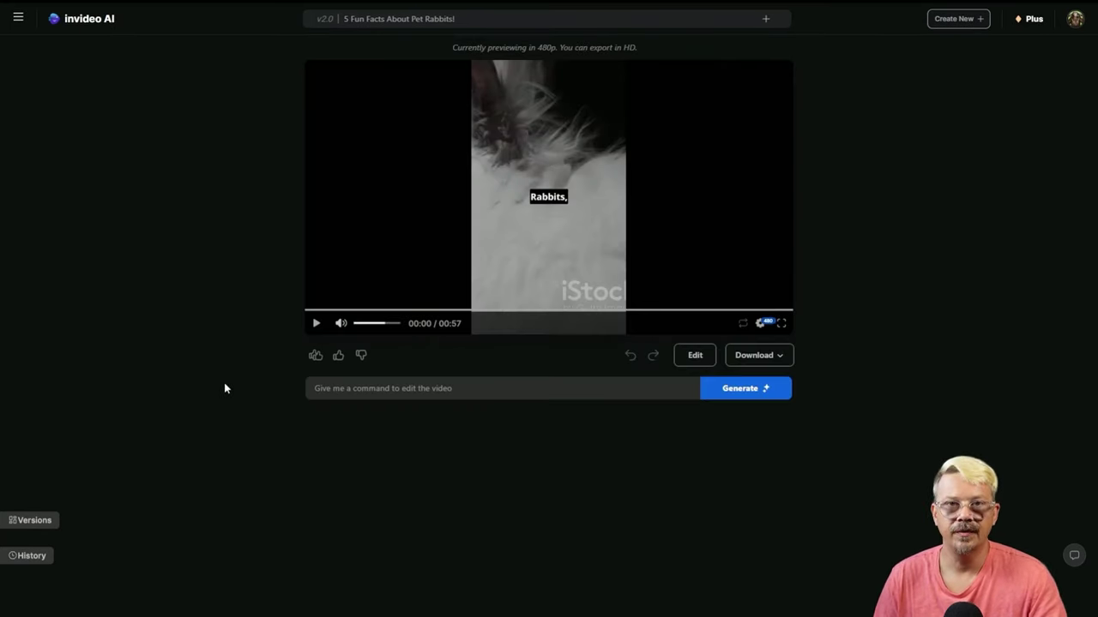
# Play the generated 'Fun Facts About Pet Rabbits' short through to its 00:57 end
pyautogui.click(316, 325)
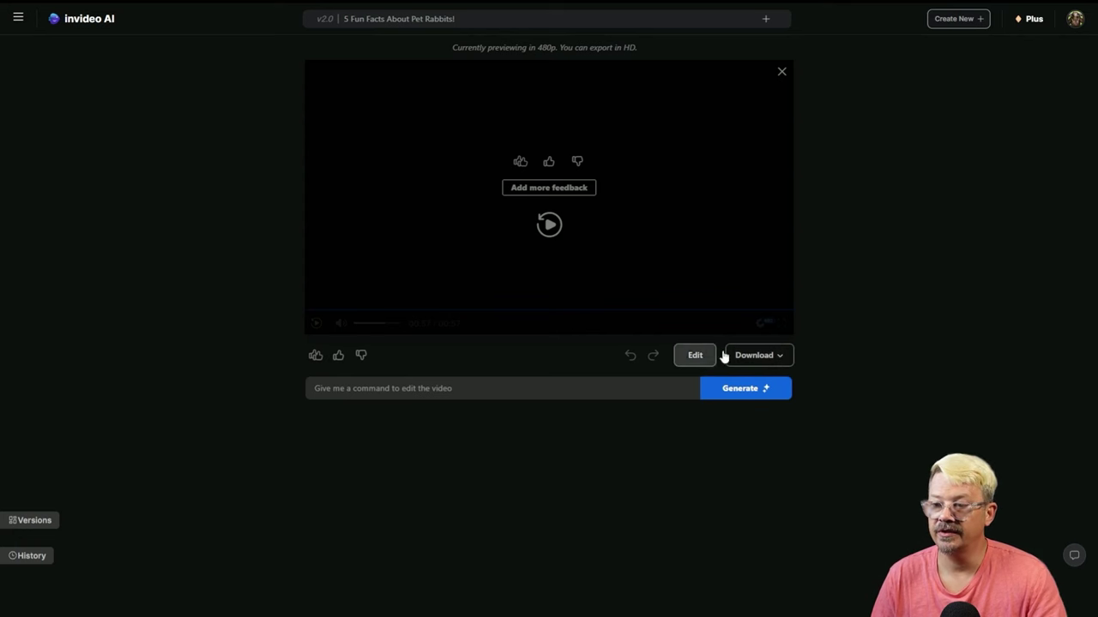
# Check the download options, then submit the edit request 'Change the voice to Bob'
pyautogui.click(778, 355)
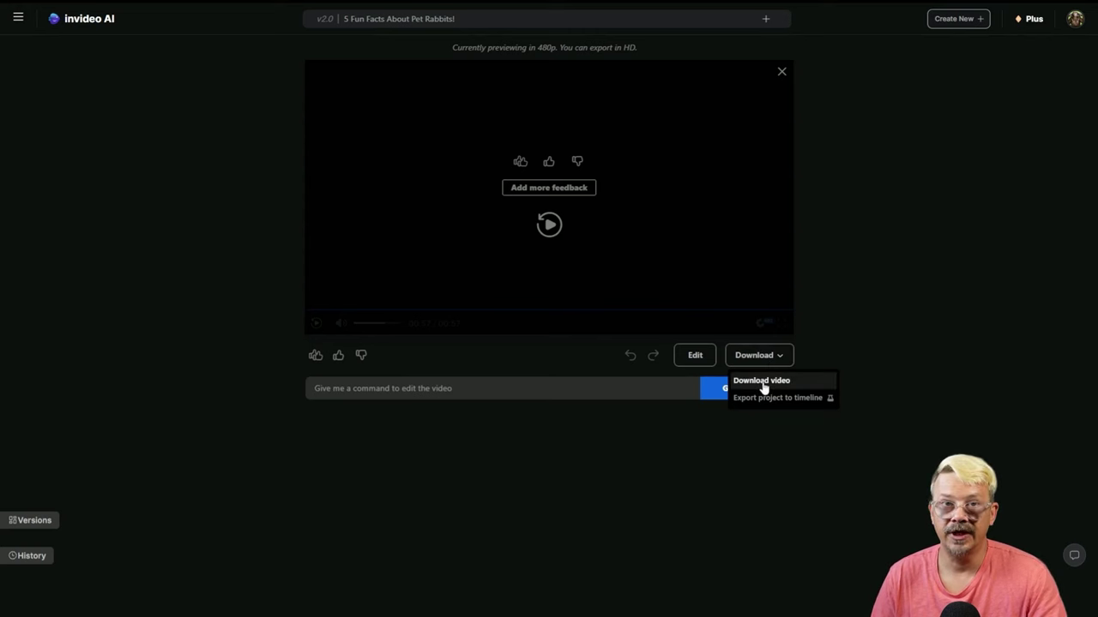
pyautogui.click(870, 373)
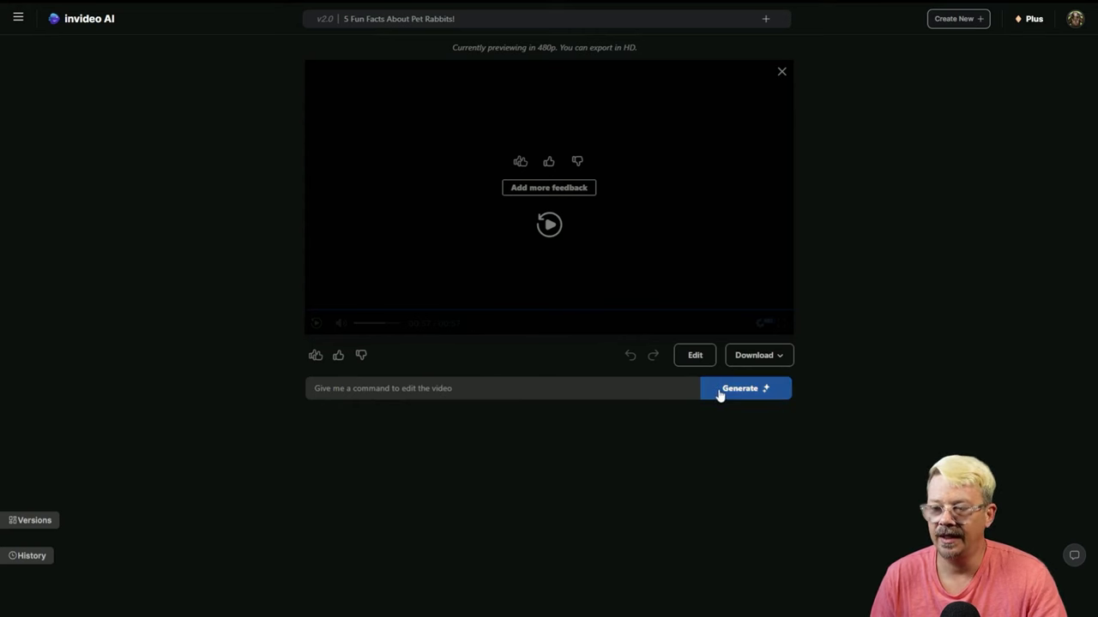
pyautogui.click(480, 393)
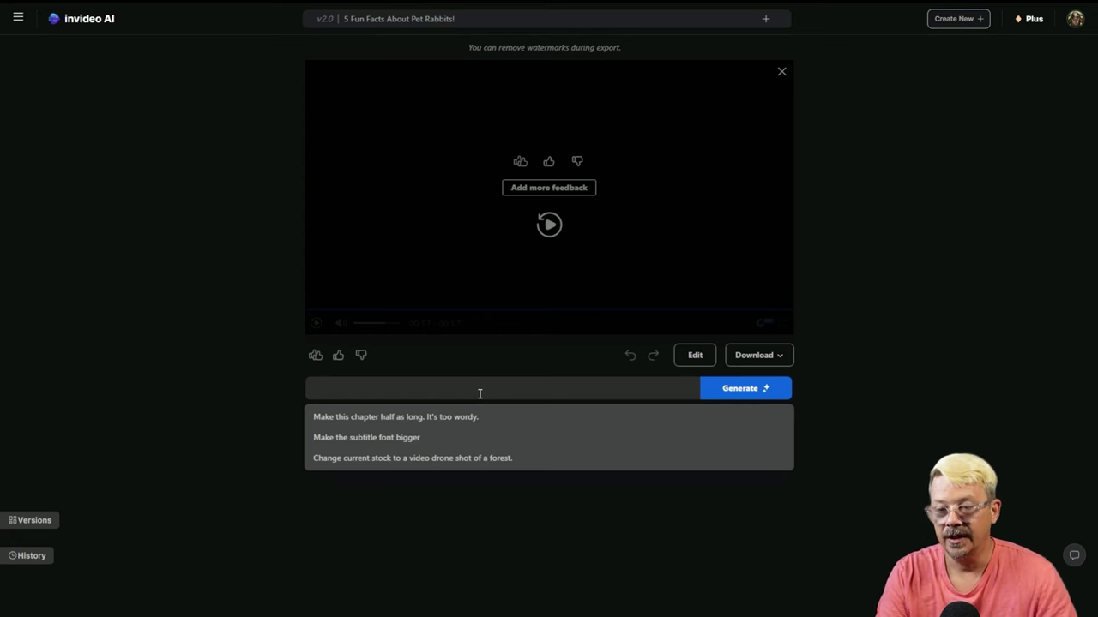
pyautogui.write('Change the voice to Bob')
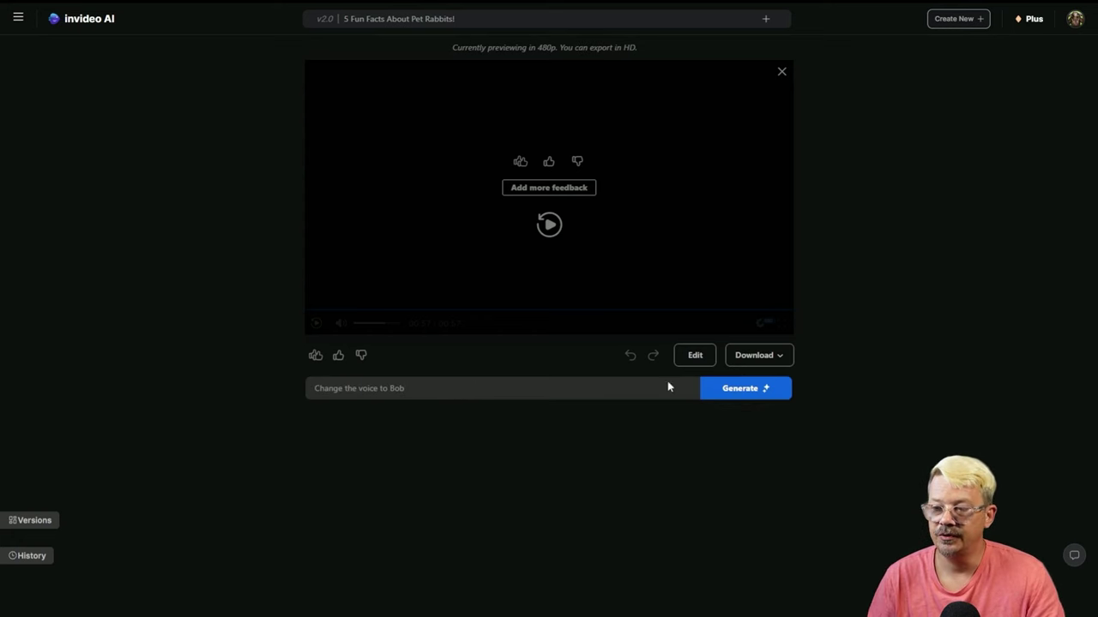
pyautogui.click(757, 389)
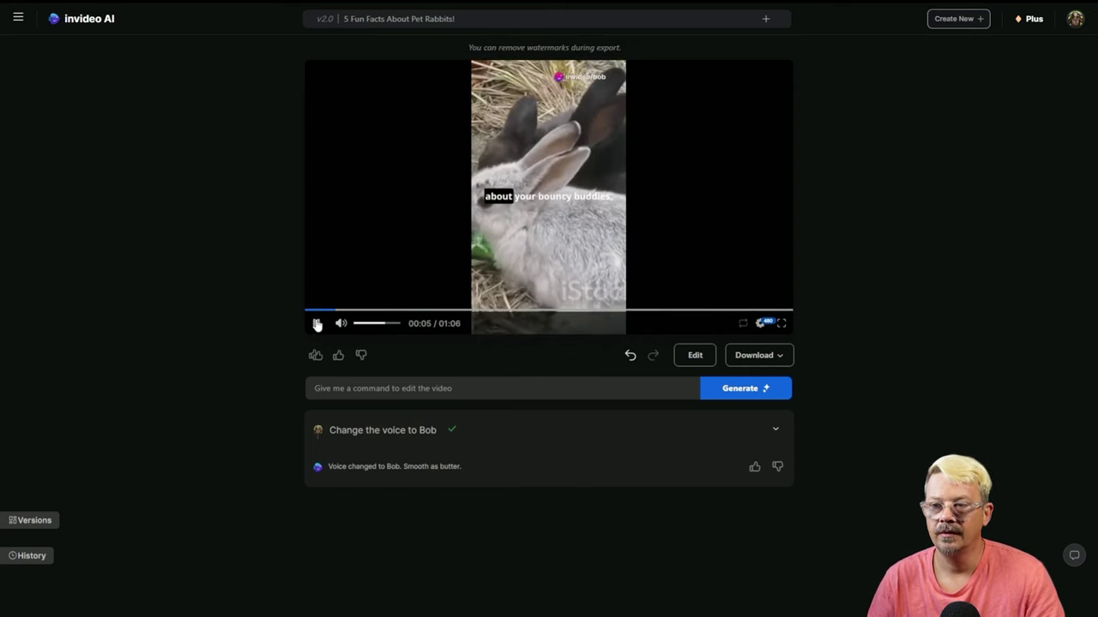
pyautogui.click(316, 325)
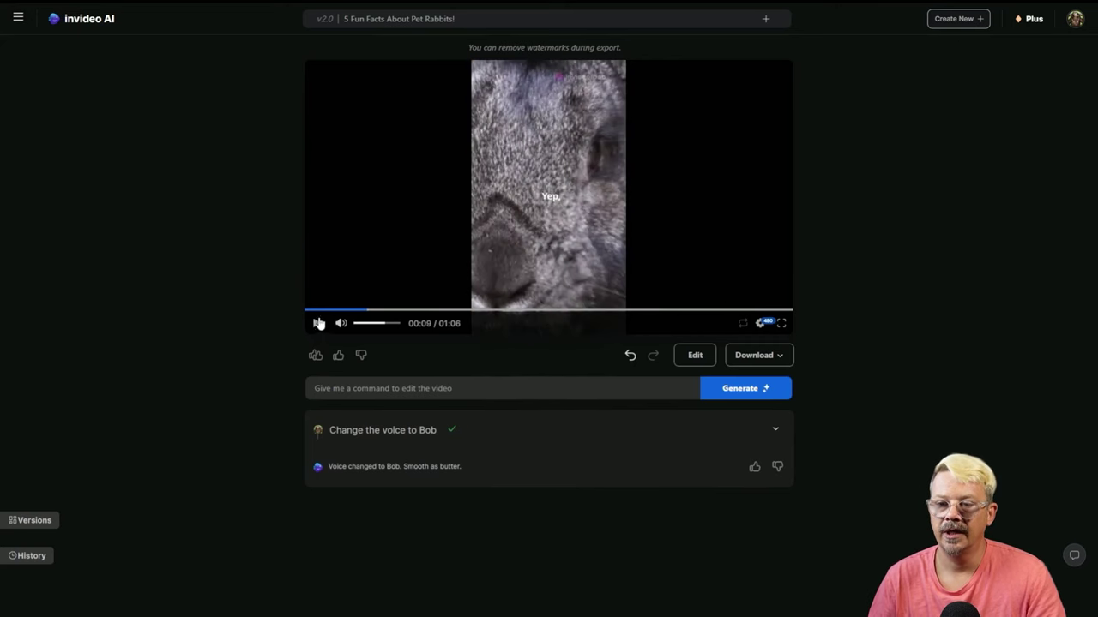
pyautogui.click(713, 312)
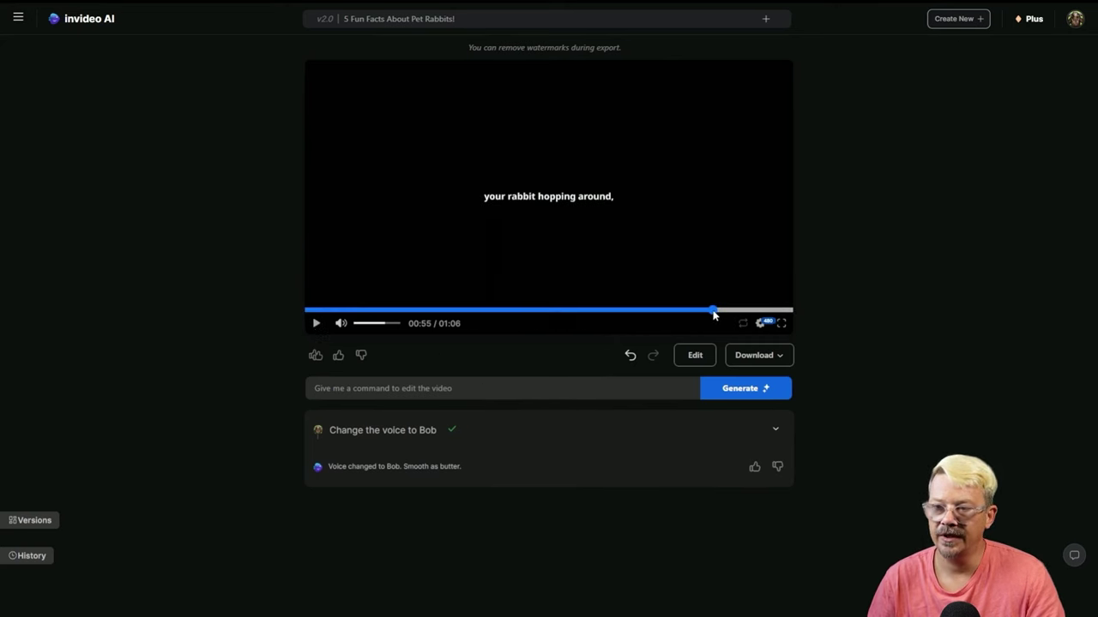
pyautogui.click(316, 324)
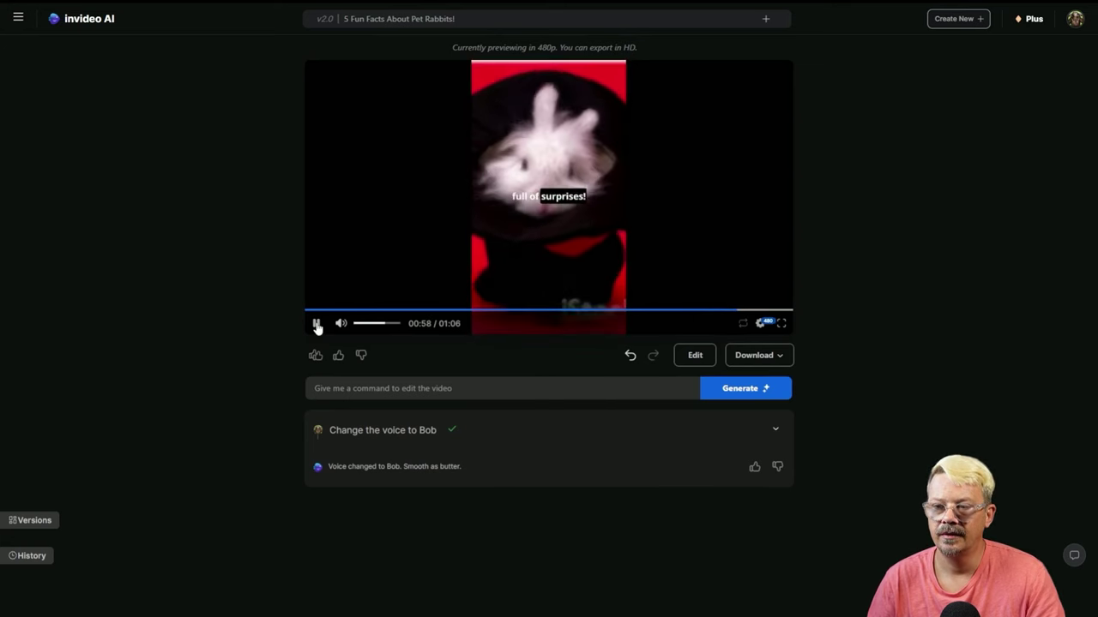
pyautogui.click(316, 324)
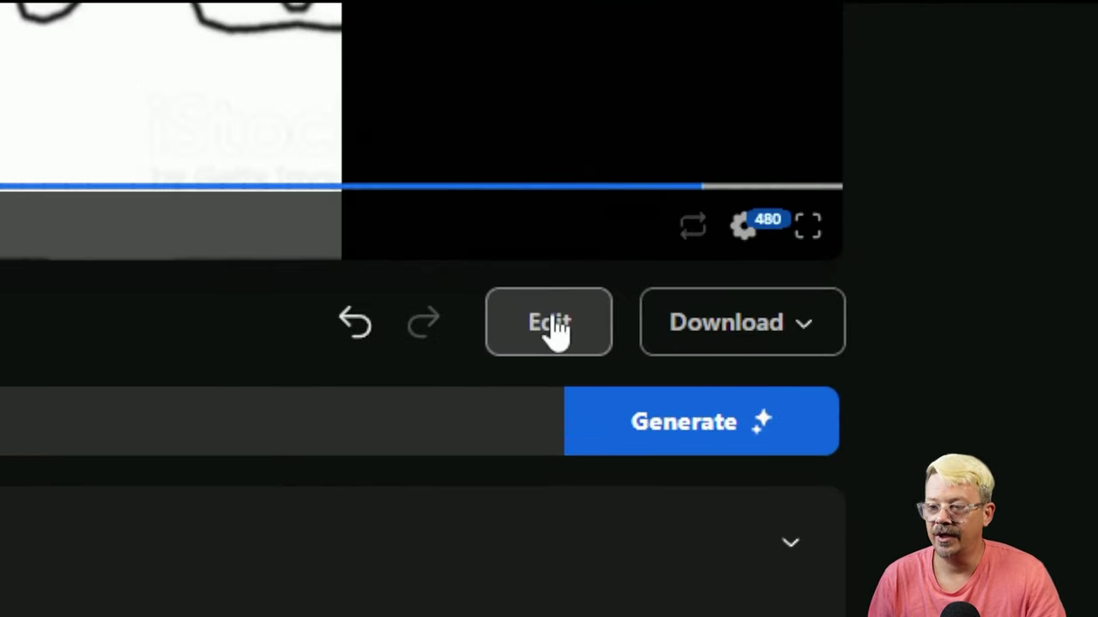
# Replace the closing bunny sketch clip with an iStock 'rabbit' clip and apply the change
pyautogui.click(694, 357)
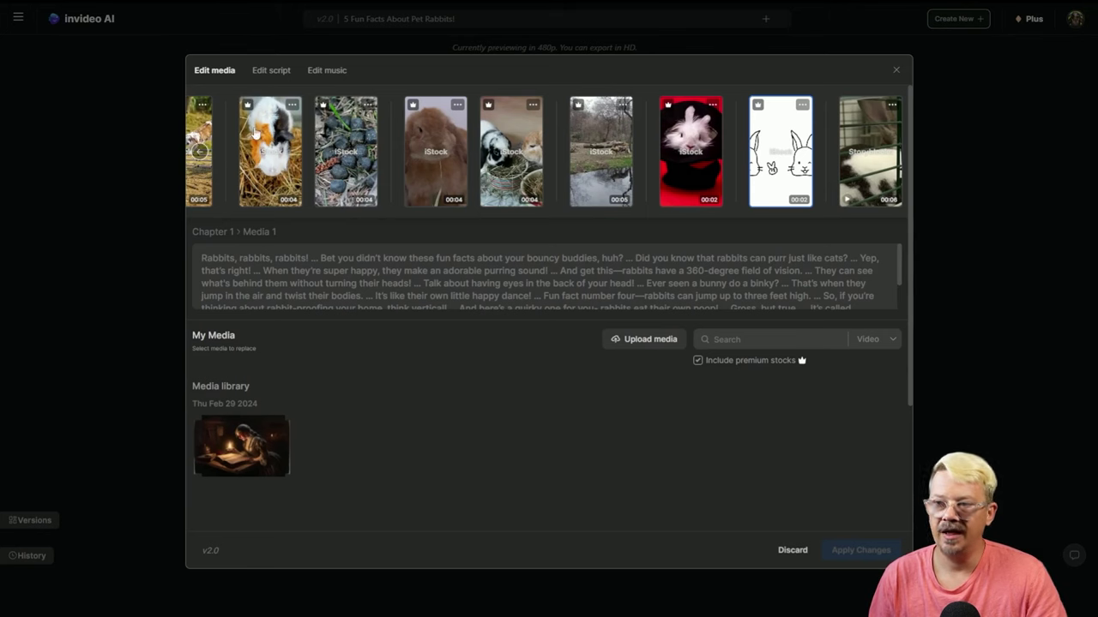
pyautogui.click(785, 170)
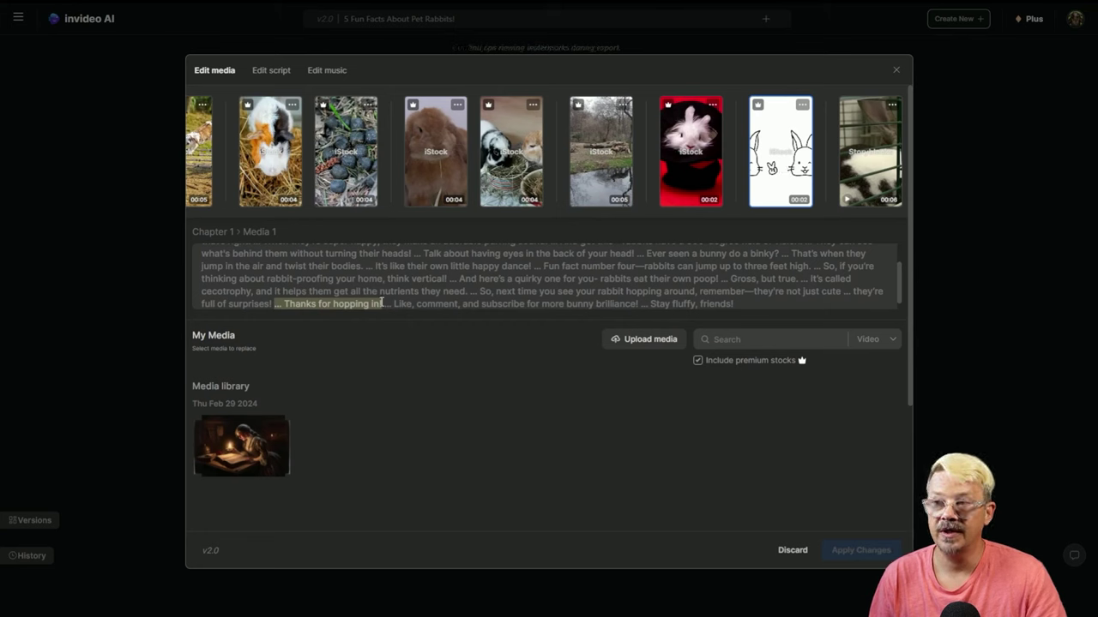
pyautogui.click(762, 340)
pyautogui.write('rabbit')
pyautogui.moveTo(291, 474)
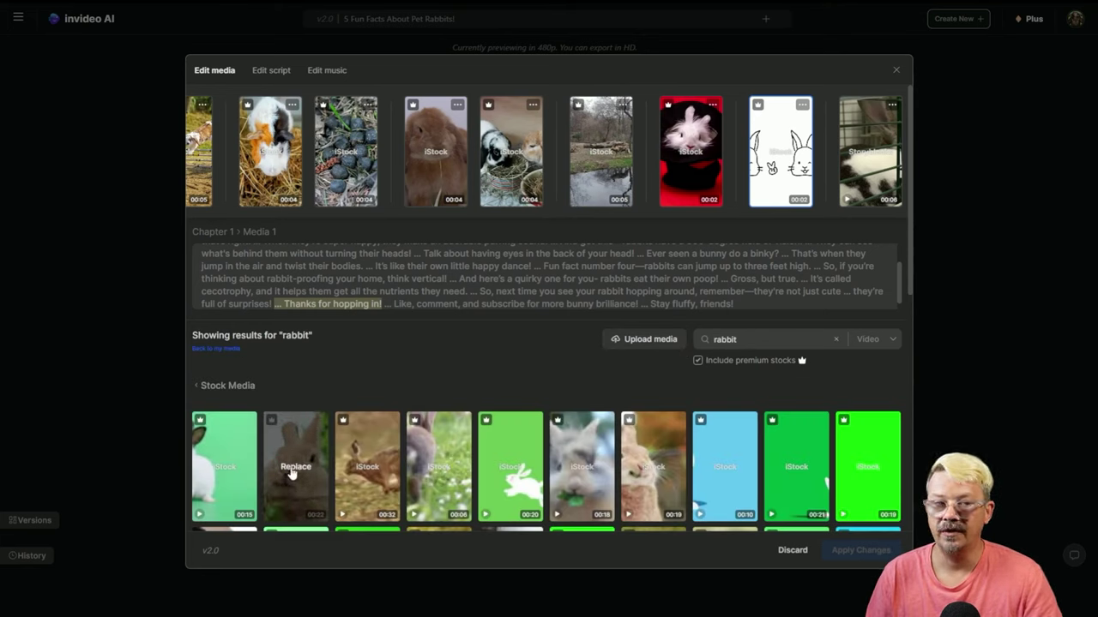
pyautogui.click(293, 470)
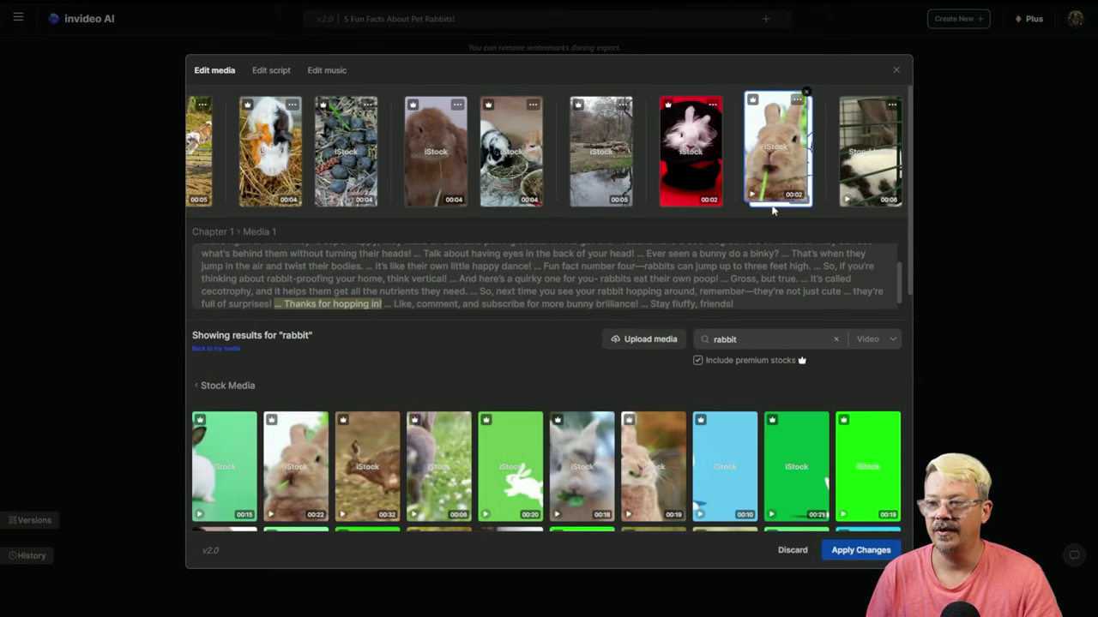
pyautogui.click(773, 185)
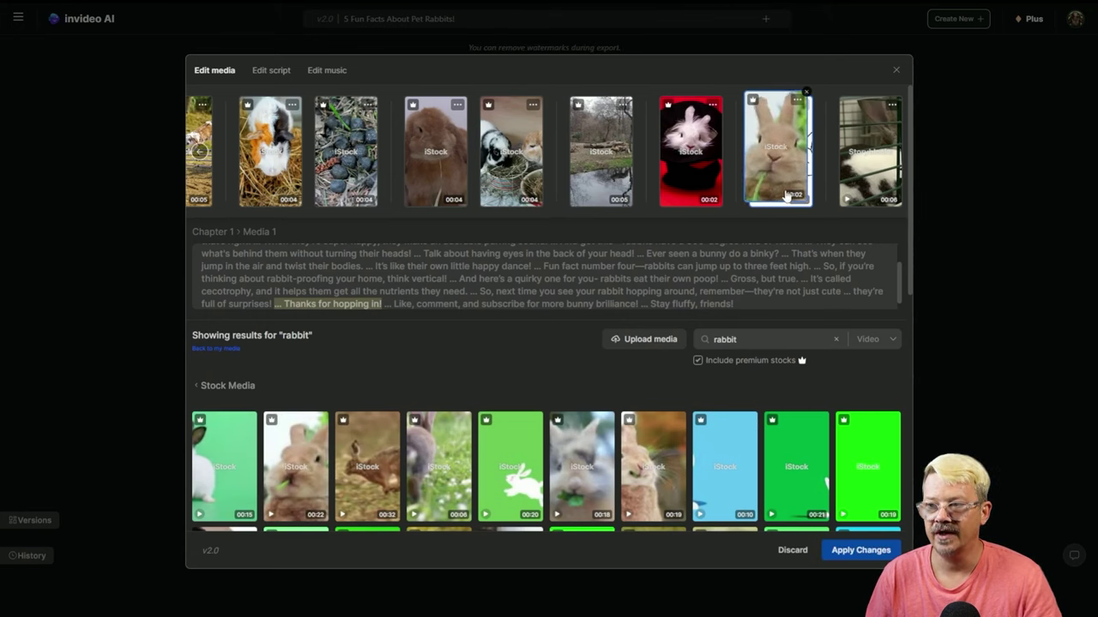
pyautogui.click(860, 550)
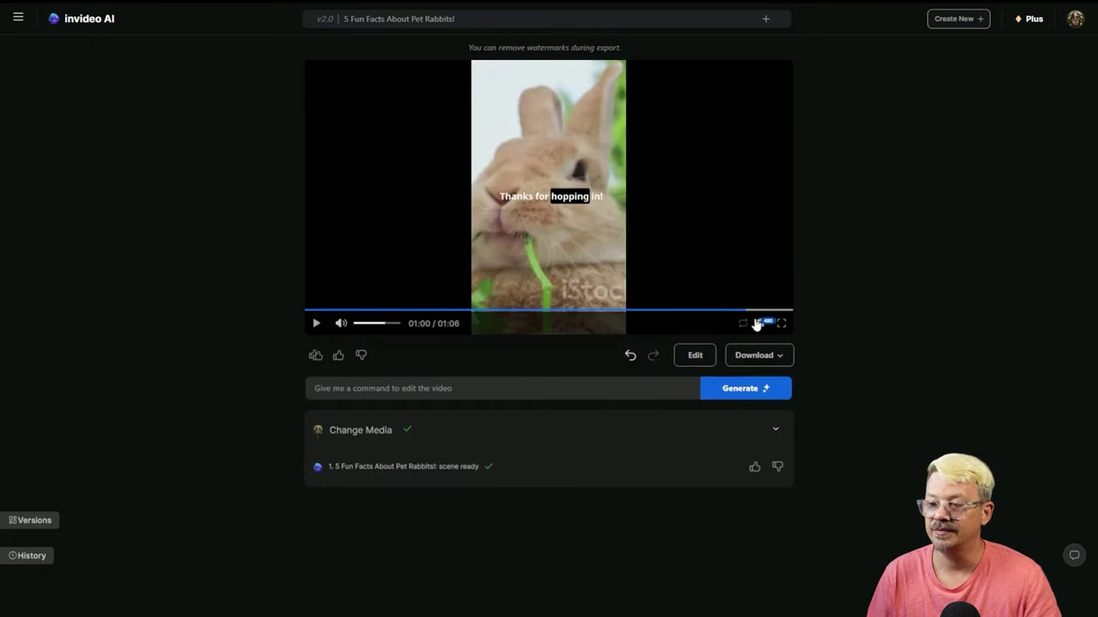
pyautogui.click(696, 355)
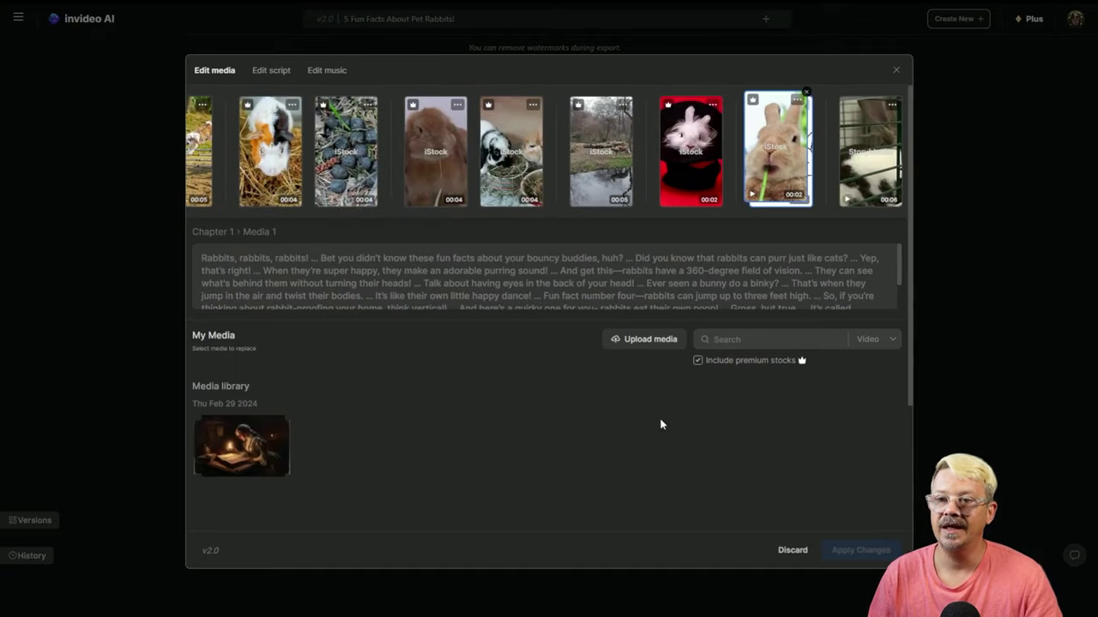
# In the script, replace ', rabbits, rabbits' in the opening line with '!' to read 'Rabbits!'
pyautogui.click(277, 73)
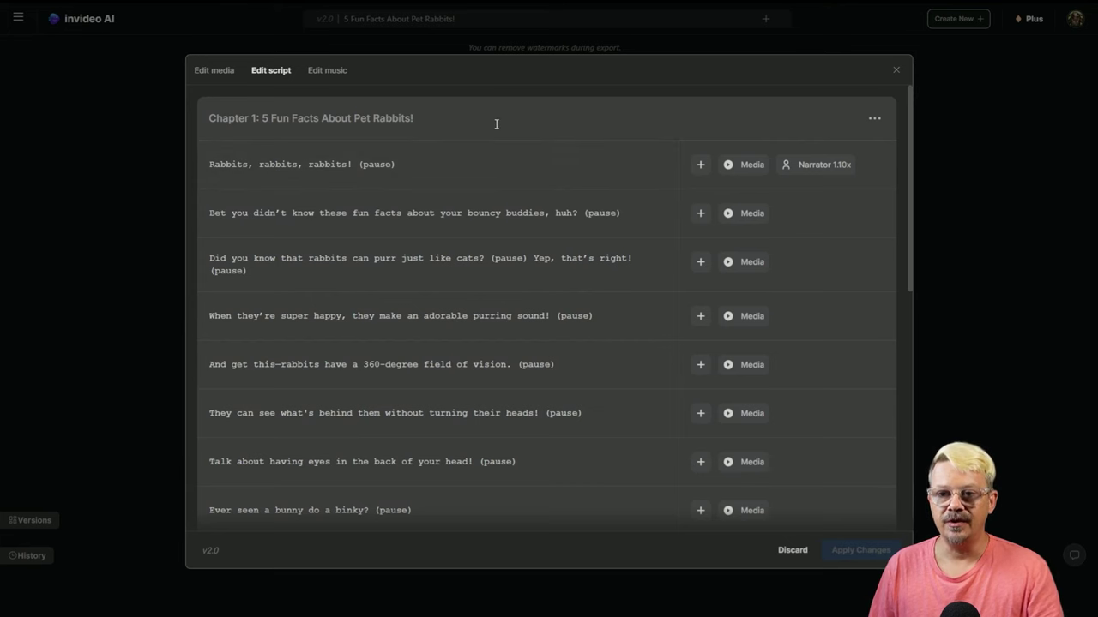
pyautogui.scroll(-10, 488, 145)
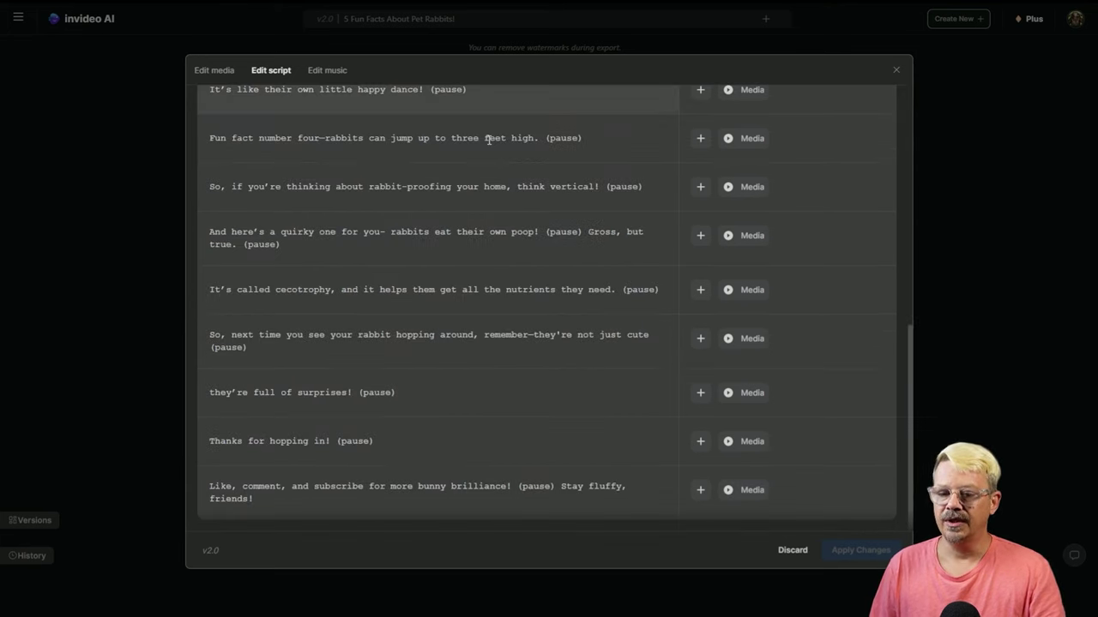
pyautogui.scroll(10, 480, 152)
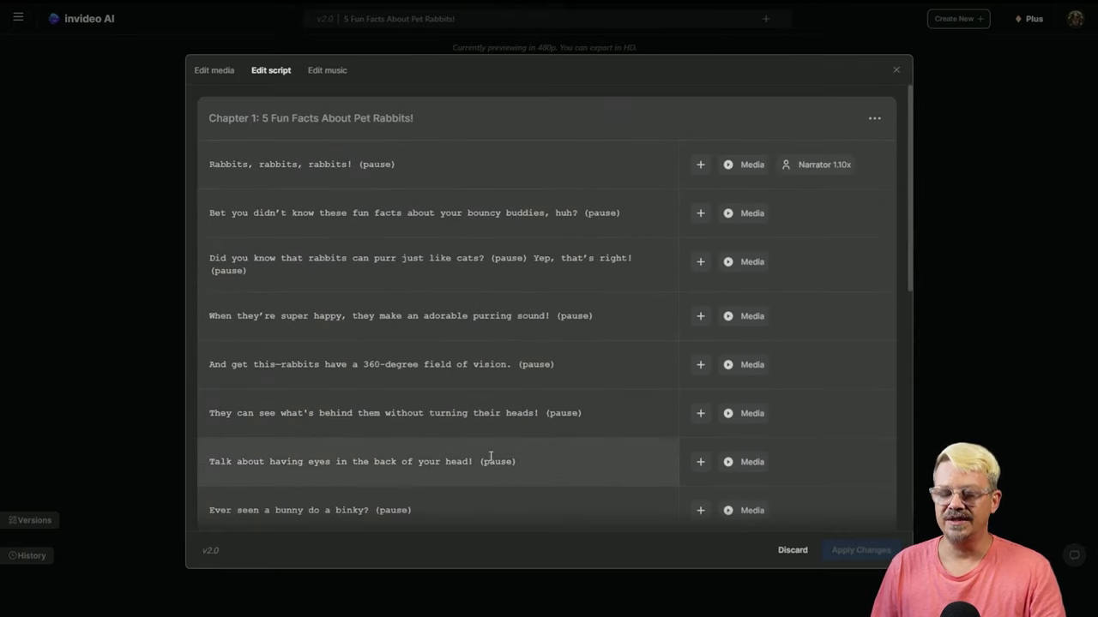
pyautogui.click(298, 164)
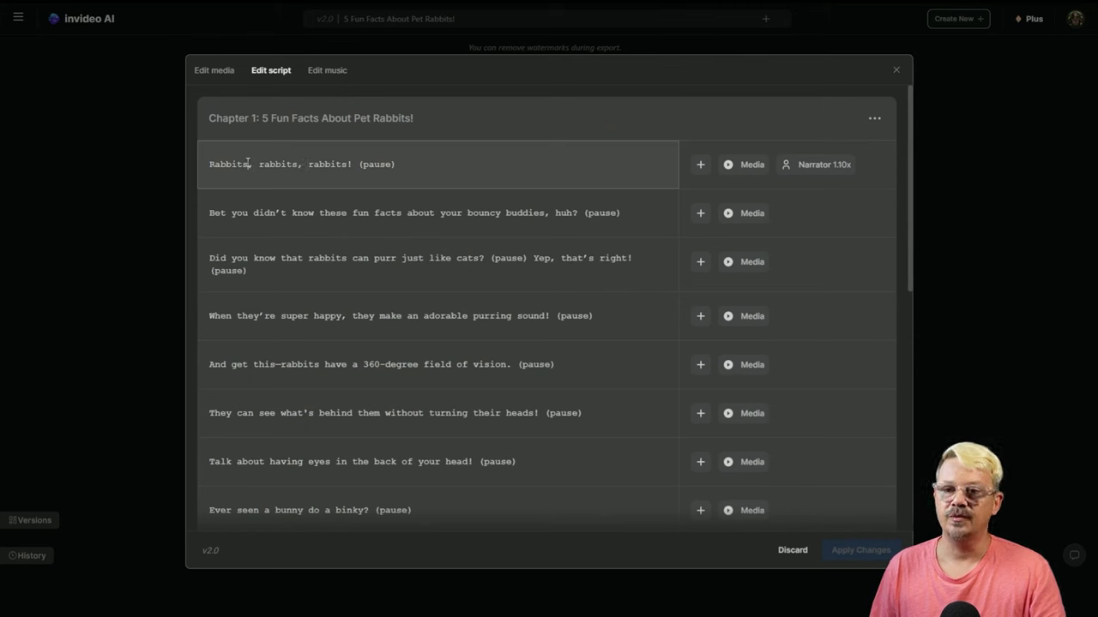
pyautogui.moveTo(248, 163); pyautogui.dragTo(332, 164)
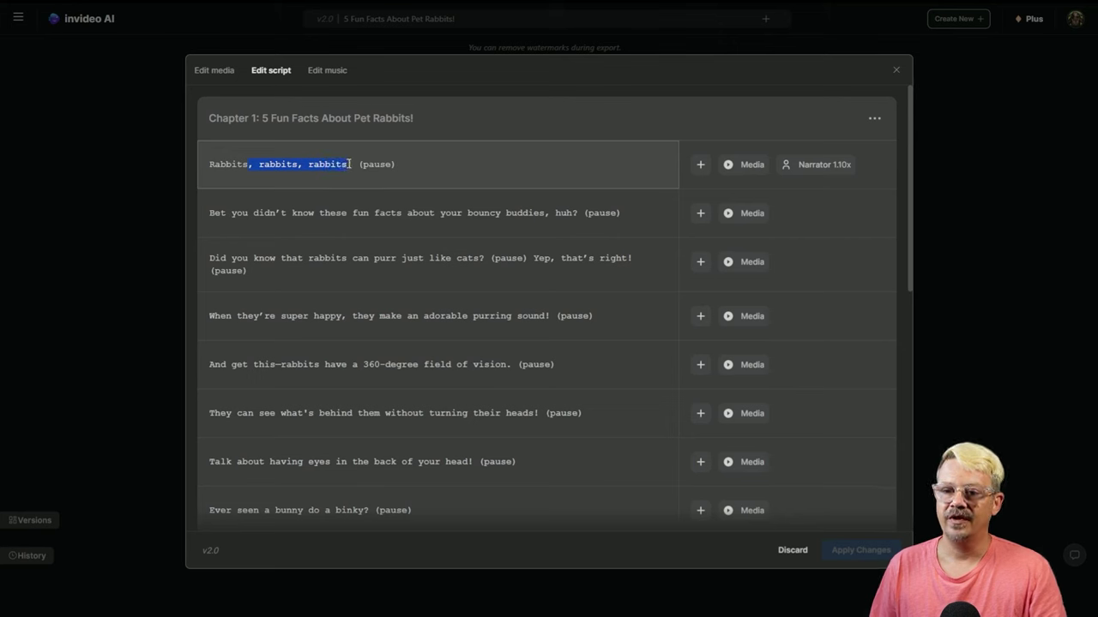
pyautogui.write('!')
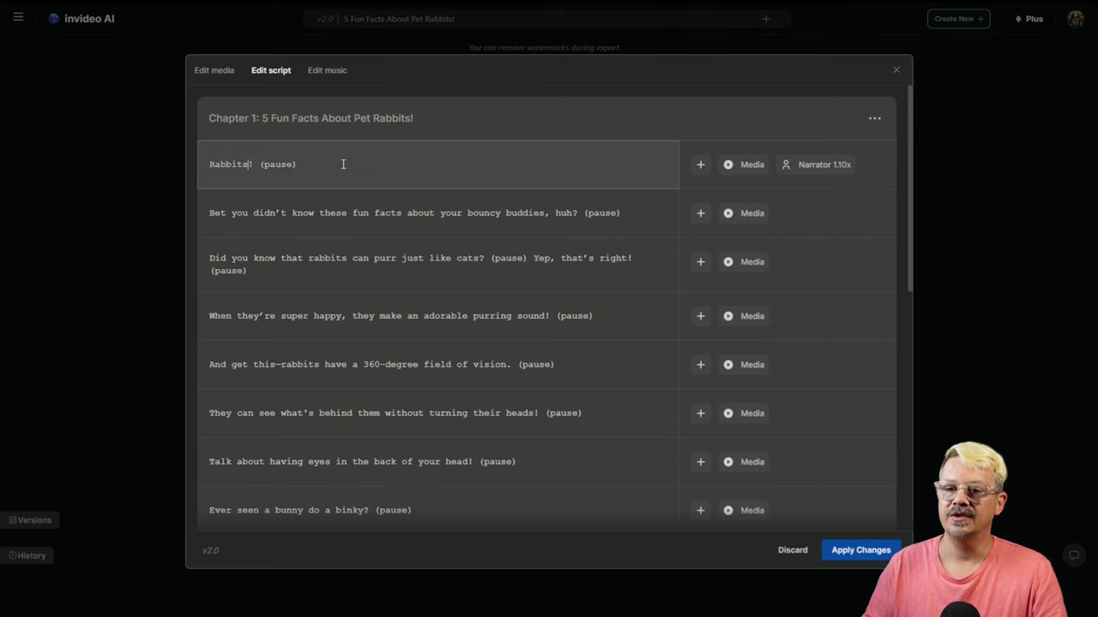
pyautogui.click(701, 165)
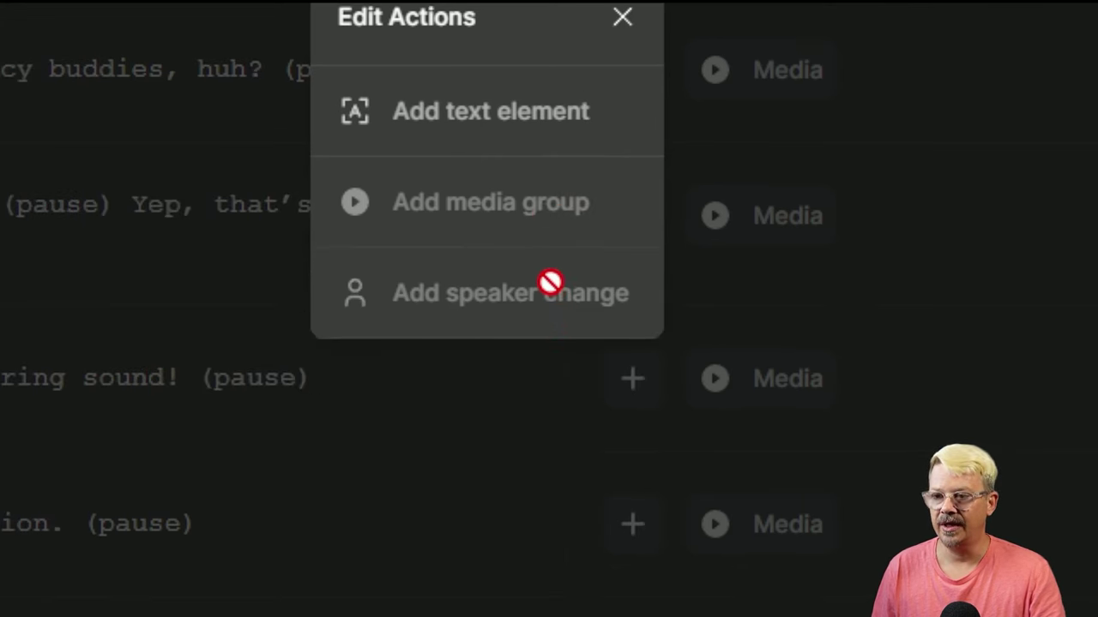
pyautogui.press('Escape')
pyautogui.click(691, 253)
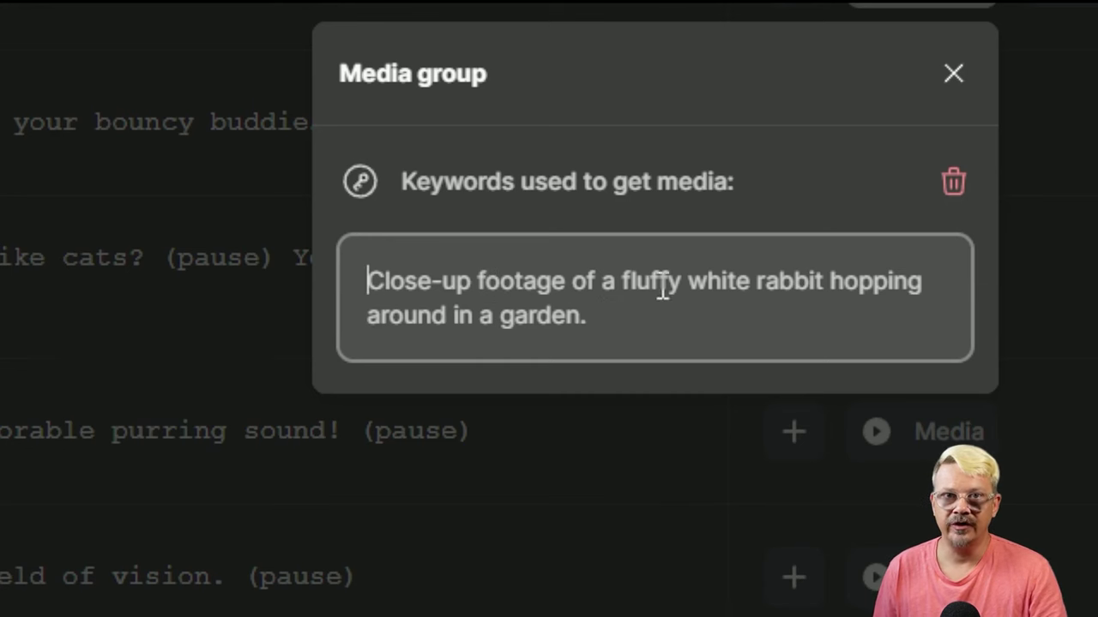
pyautogui.click(952, 73)
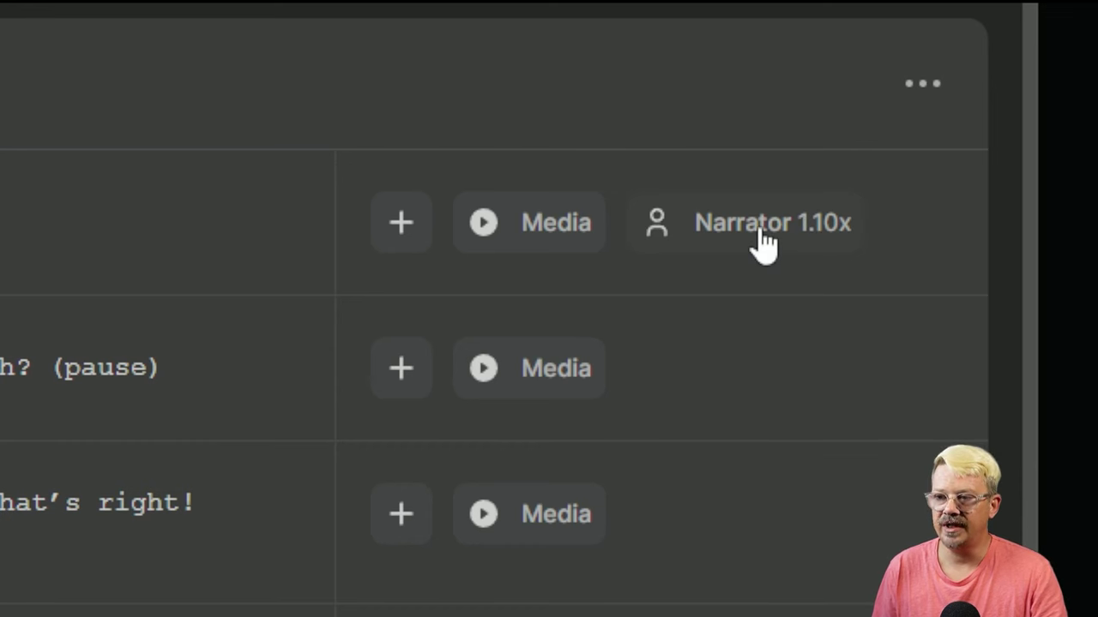
pyautogui.click(761, 232)
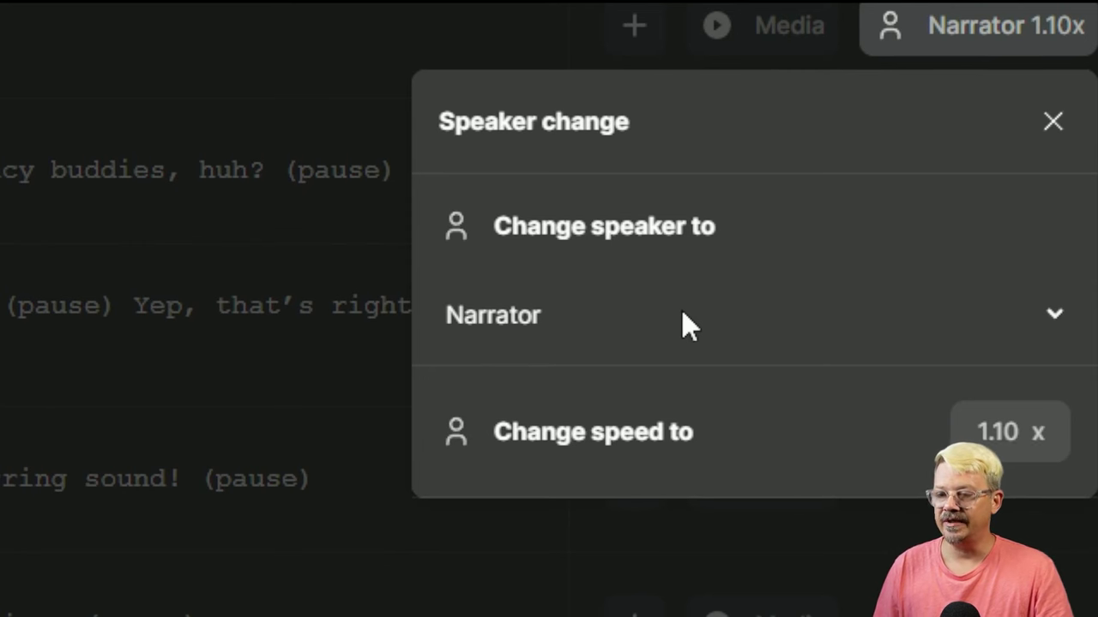
pyautogui.click(656, 302)
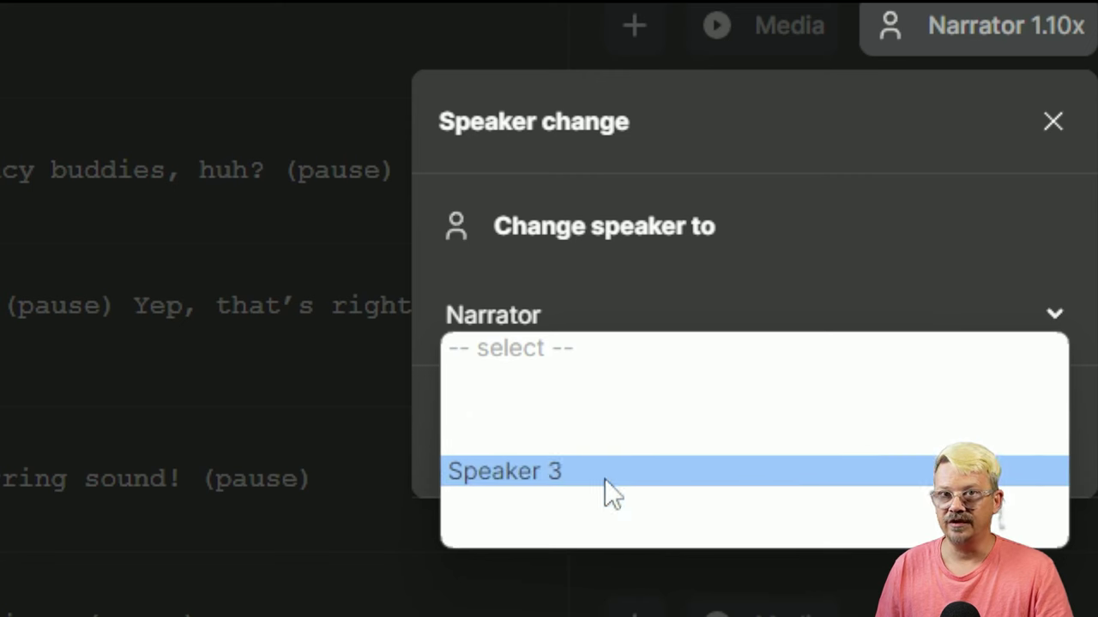
pyautogui.click(681, 285)
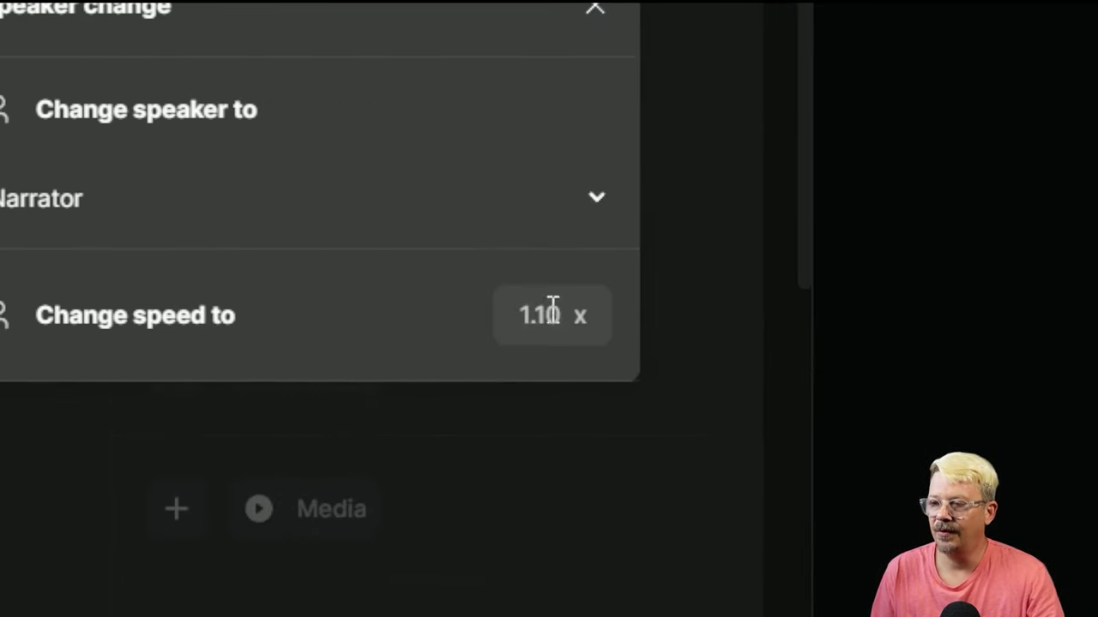
pyautogui.click(595, 7)
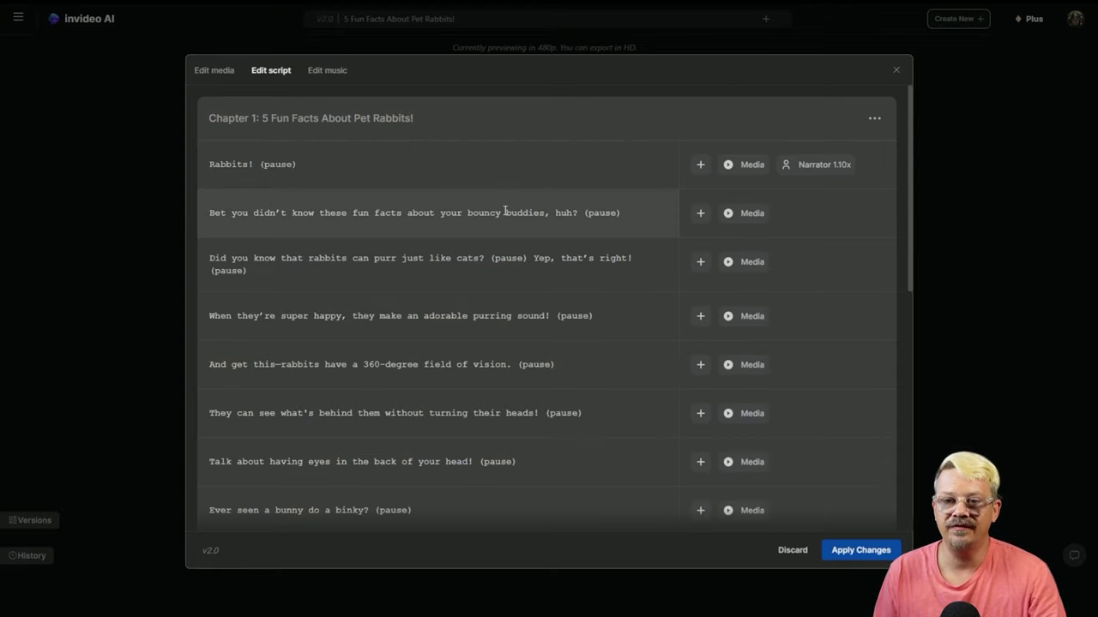
# Delete the first two lines of the script
pyautogui.click(318, 165)
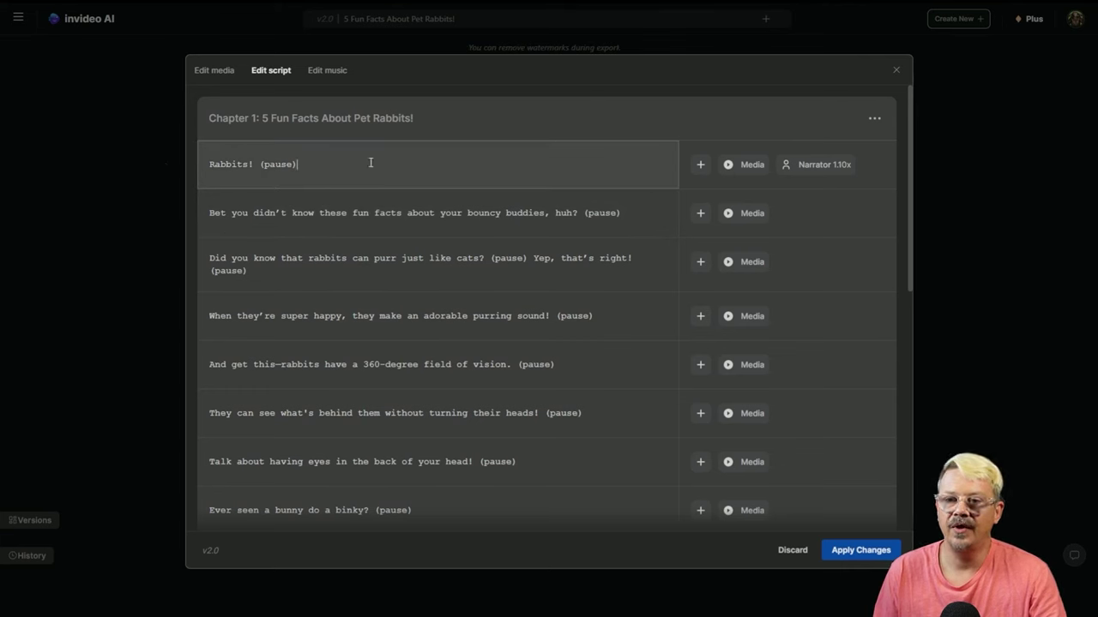
pyautogui.moveTo(369, 164); pyautogui.dragTo(66, 176)
pyautogui.press('BackSpace')
pyautogui.click(506, 213)
pyautogui.moveTo(641, 217); pyautogui.dragTo(152, 213)
pyautogui.press('BackSpace')
# Delete the closing 'Like, comment, and subscribe' line and apply the script changes
pyautogui.scroll(-8, 367, 213)
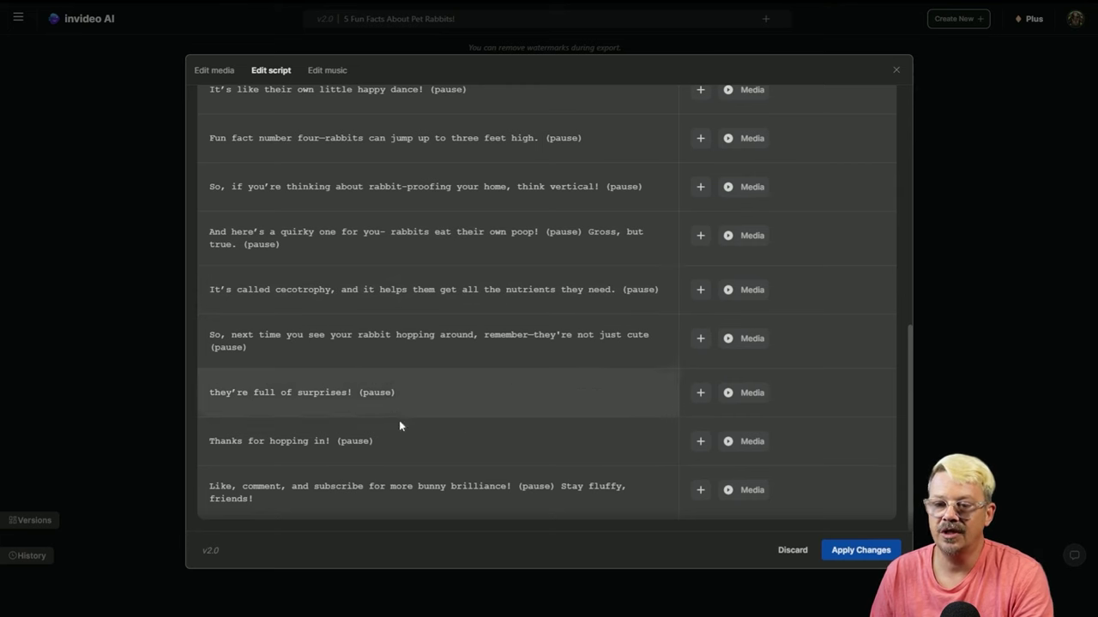
pyautogui.click(301, 492)
pyautogui.hotkey('ctrl', 'a')
pyautogui.press('BackSpace')
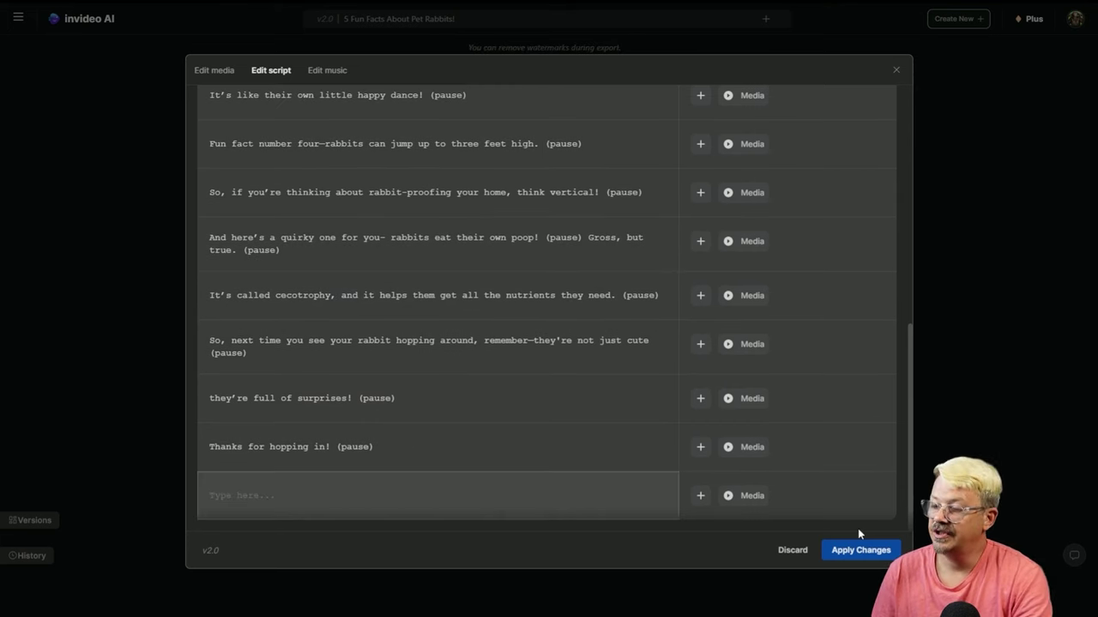
pyautogui.click(857, 555)
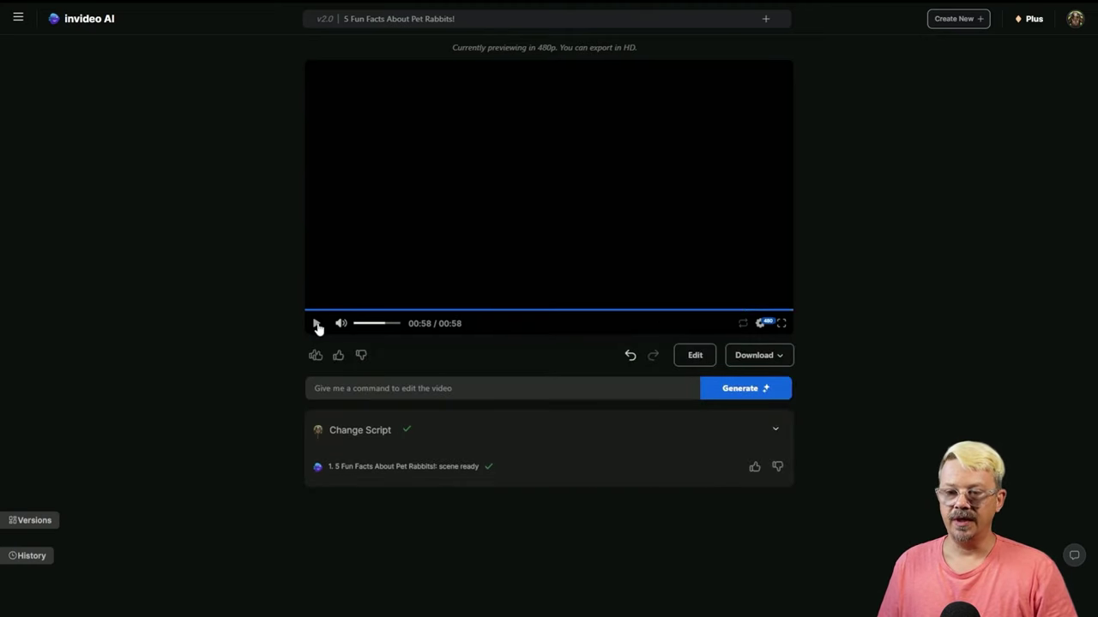
# Preview the 58-second video and its ending from 00:53, then reopen the script editor
pyautogui.click(316, 324)
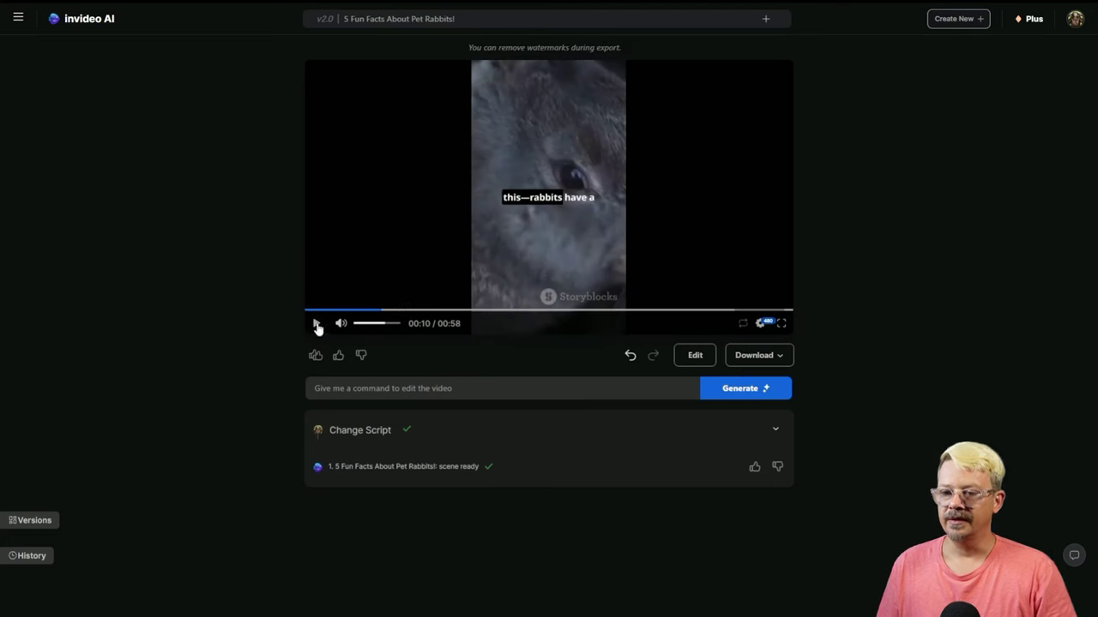
pyautogui.click(317, 324)
pyautogui.click(748, 310)
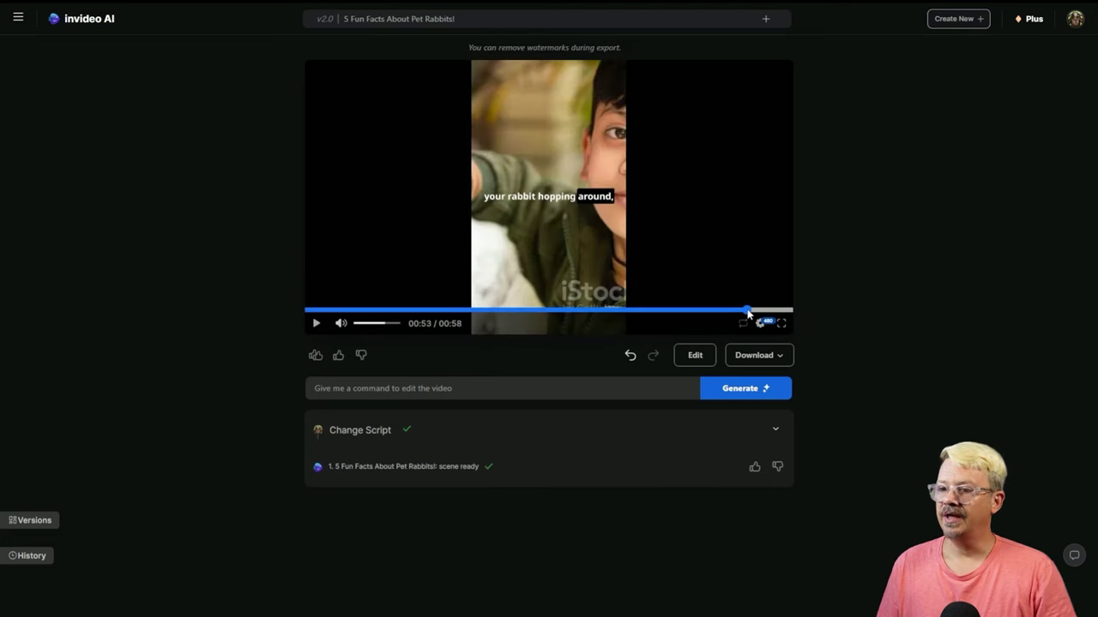
pyautogui.click(317, 324)
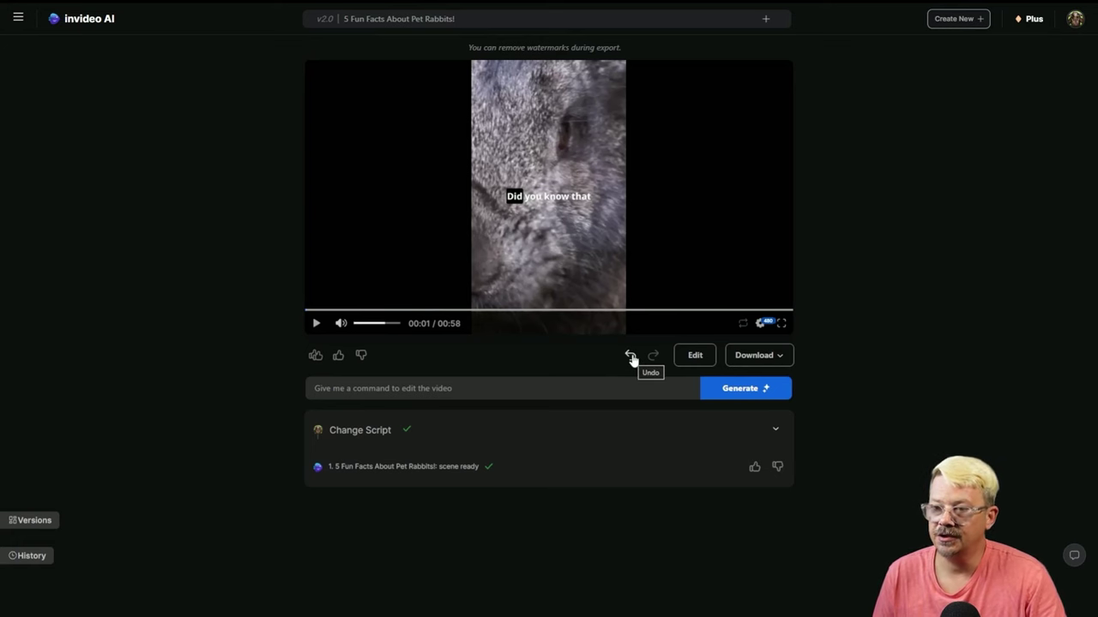
pyautogui.click(695, 355)
pyautogui.click(271, 70)
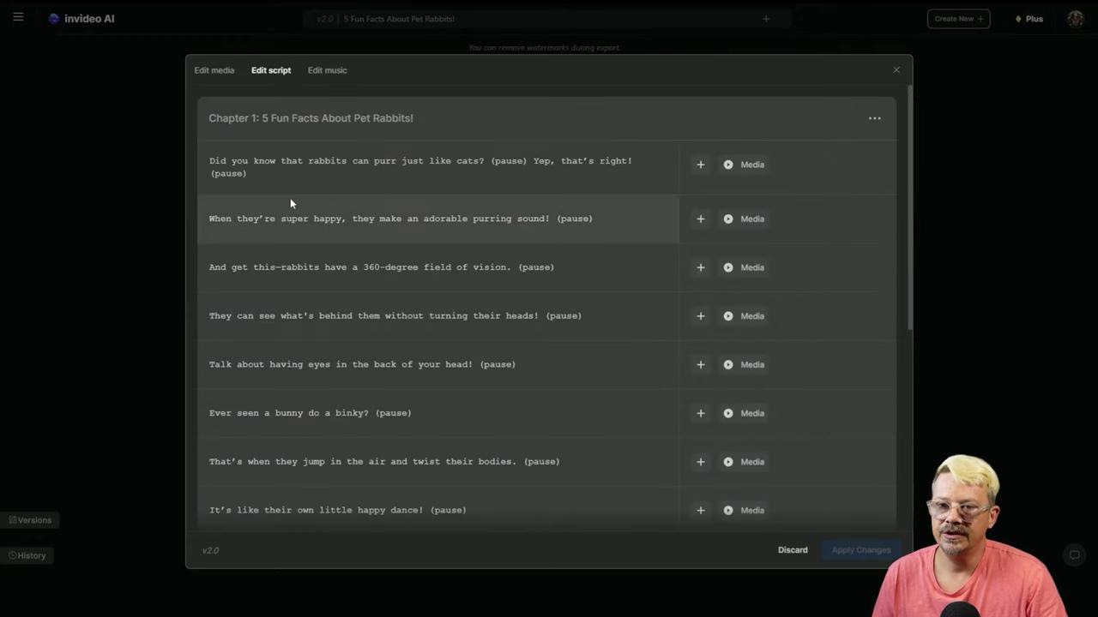
pyautogui.scroll(-3, 454, 238)
pyautogui.scroll(3, 533, 364)
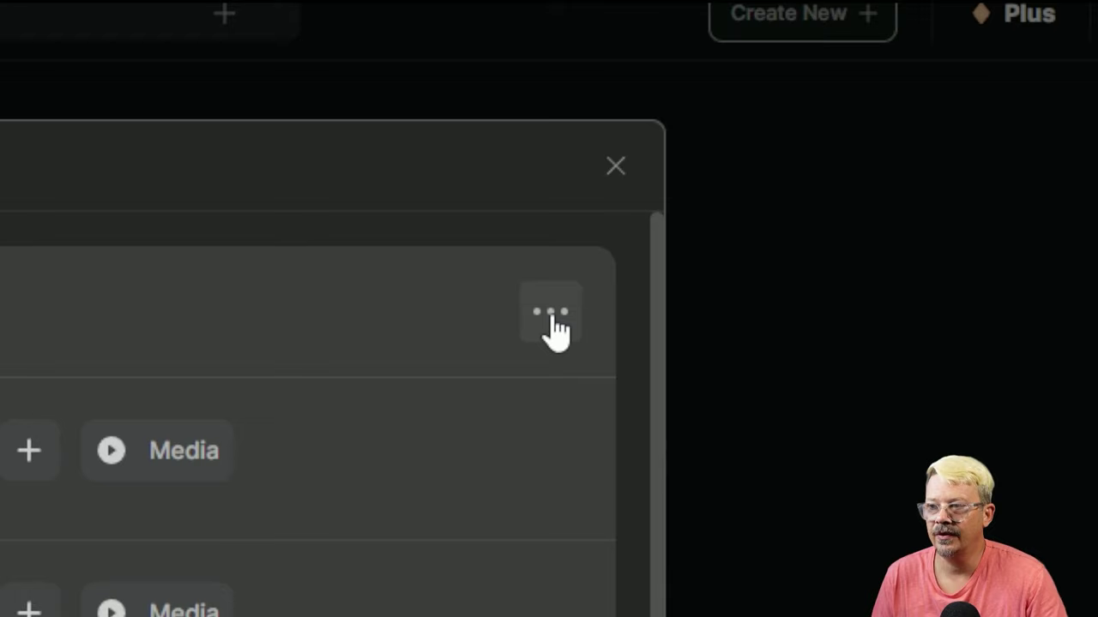
pyautogui.click(553, 322)
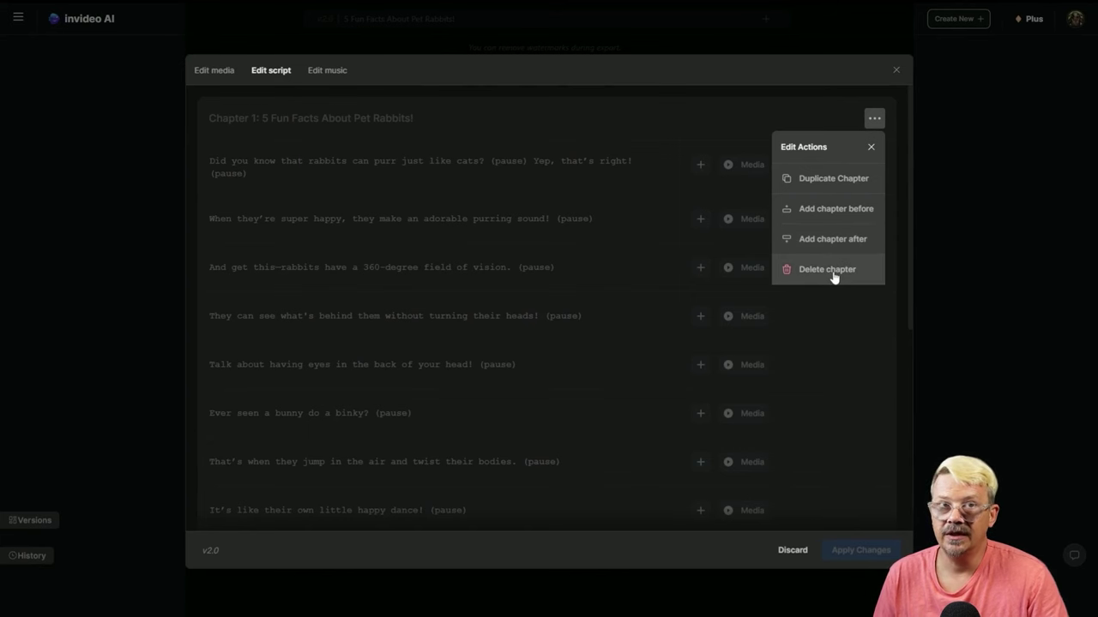
pyautogui.click(852, 316)
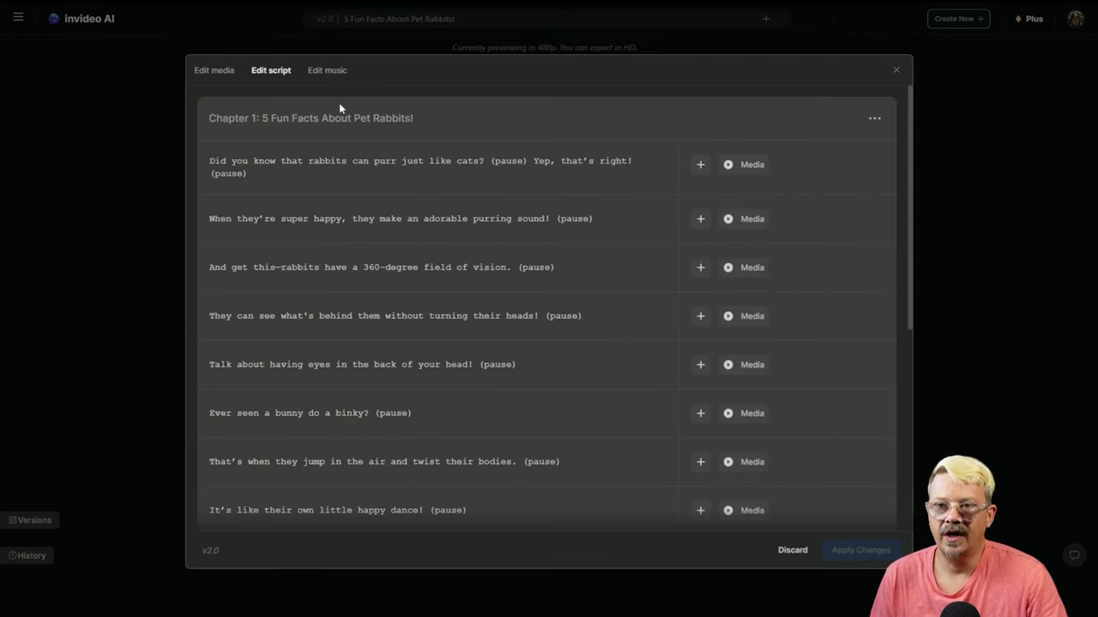
# Mute the Chapter 1 Bouncey background music to volume 0 and apply the change
pyautogui.click(328, 72)
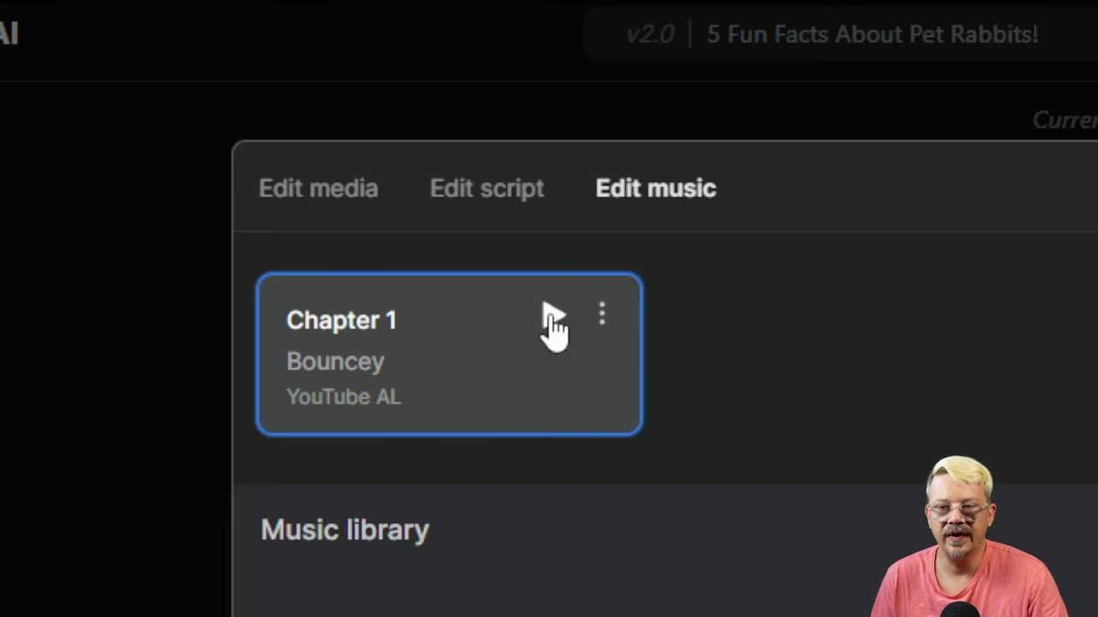
pyautogui.click(601, 314)
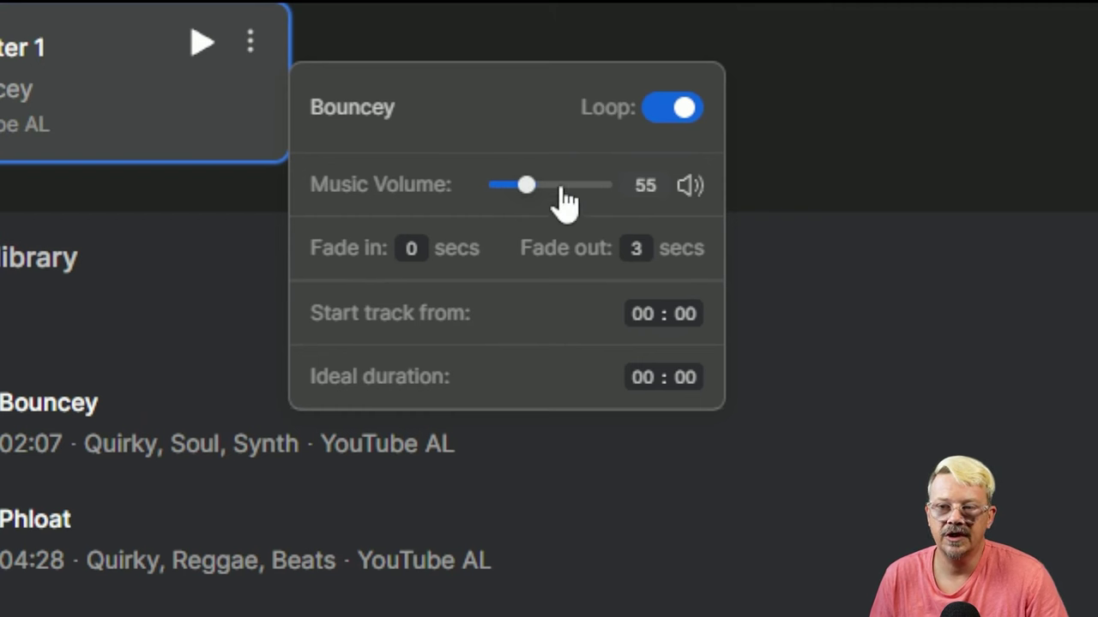
pyautogui.click(694, 197)
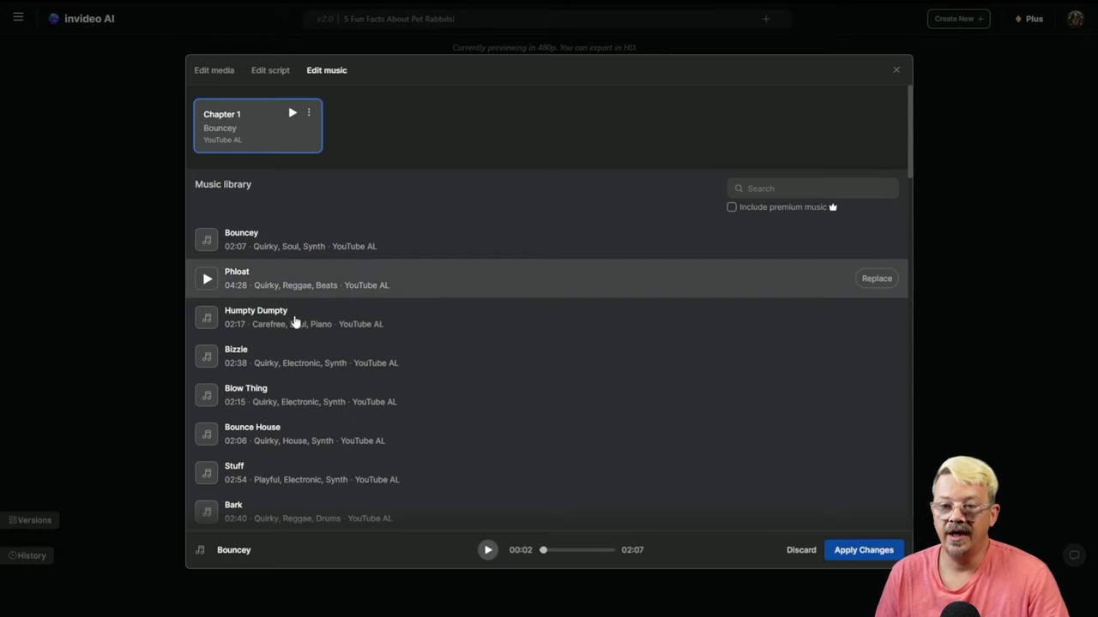
pyautogui.scroll(-2, 385, 391)
pyautogui.scroll(-1, 505, 356)
pyautogui.scroll(5, 355, 335)
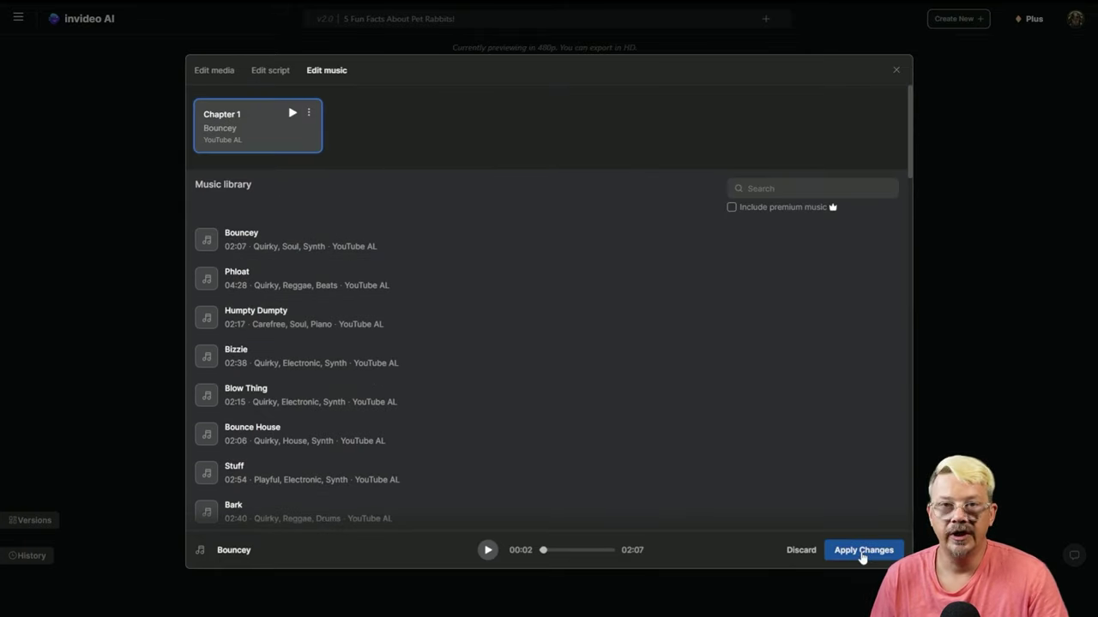
pyautogui.click(863, 552)
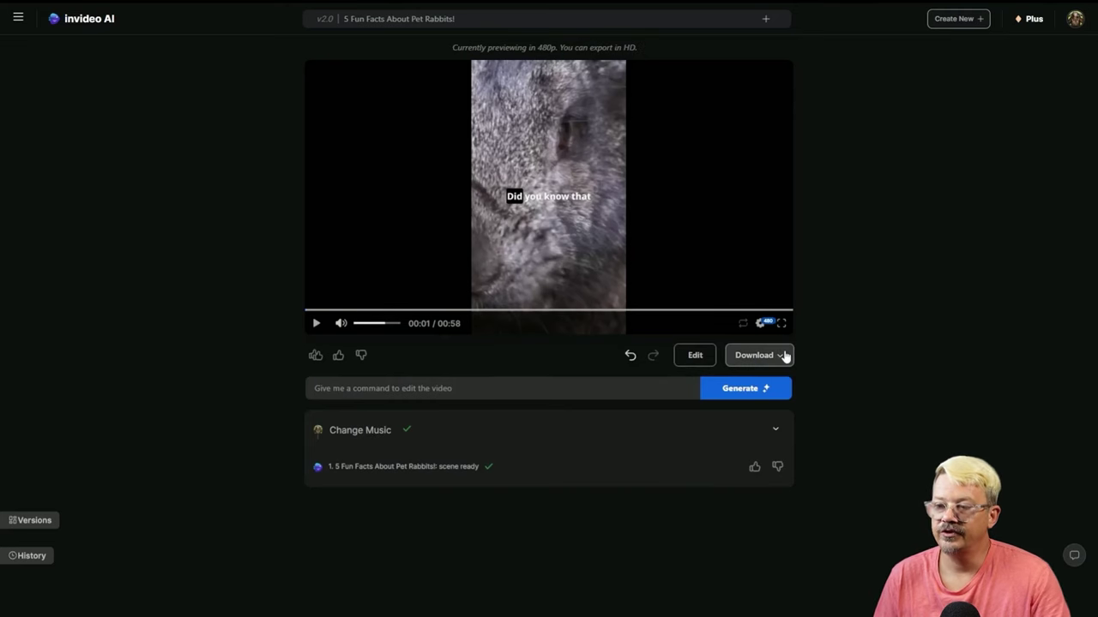
# Export the rabbit short project to the timeline editor from the Download options
pyautogui.click(784, 355)
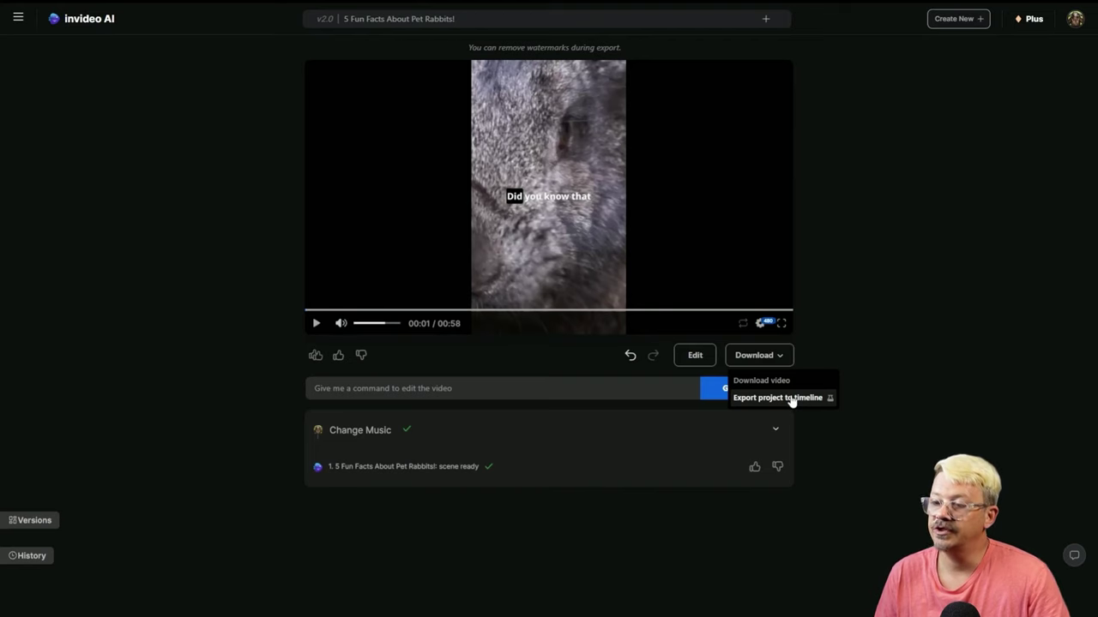
pyautogui.click(790, 399)
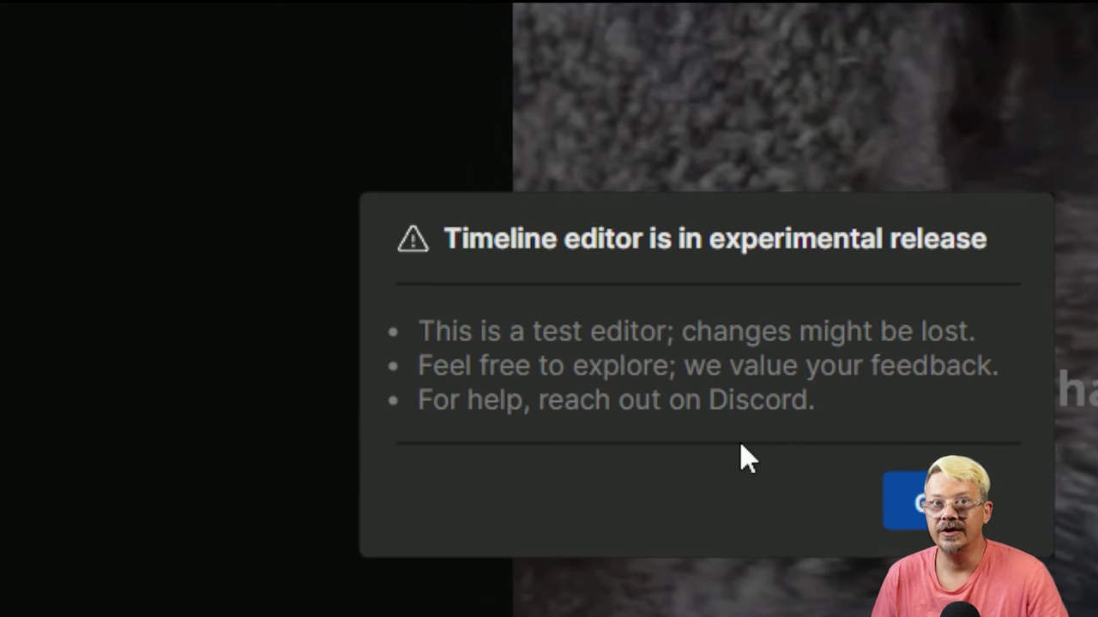
pyautogui.click(911, 502)
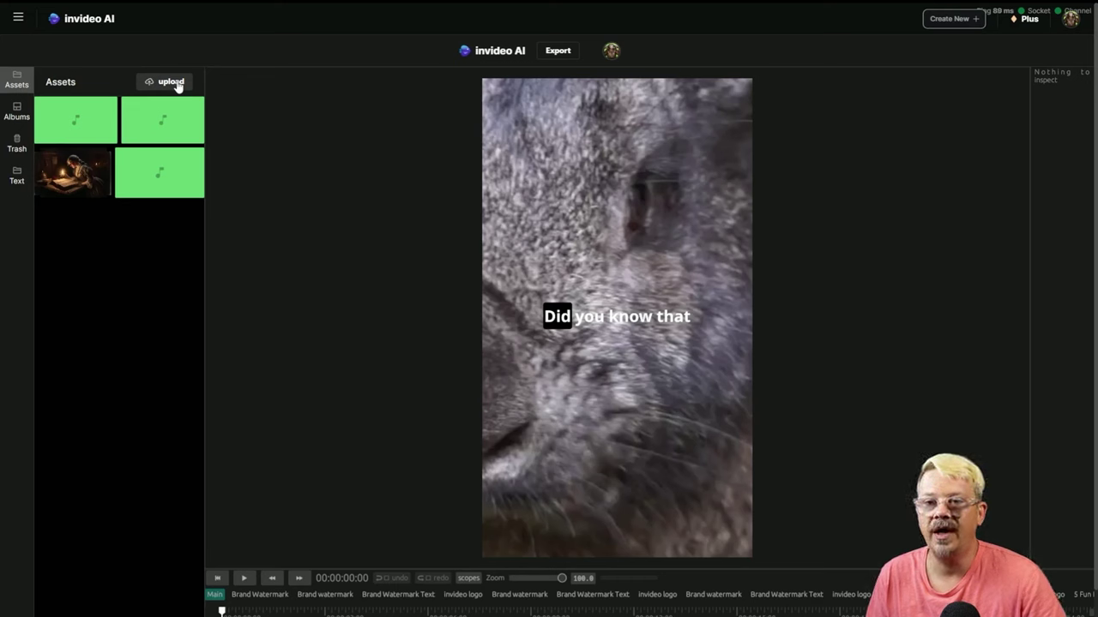
pyautogui.click(18, 80)
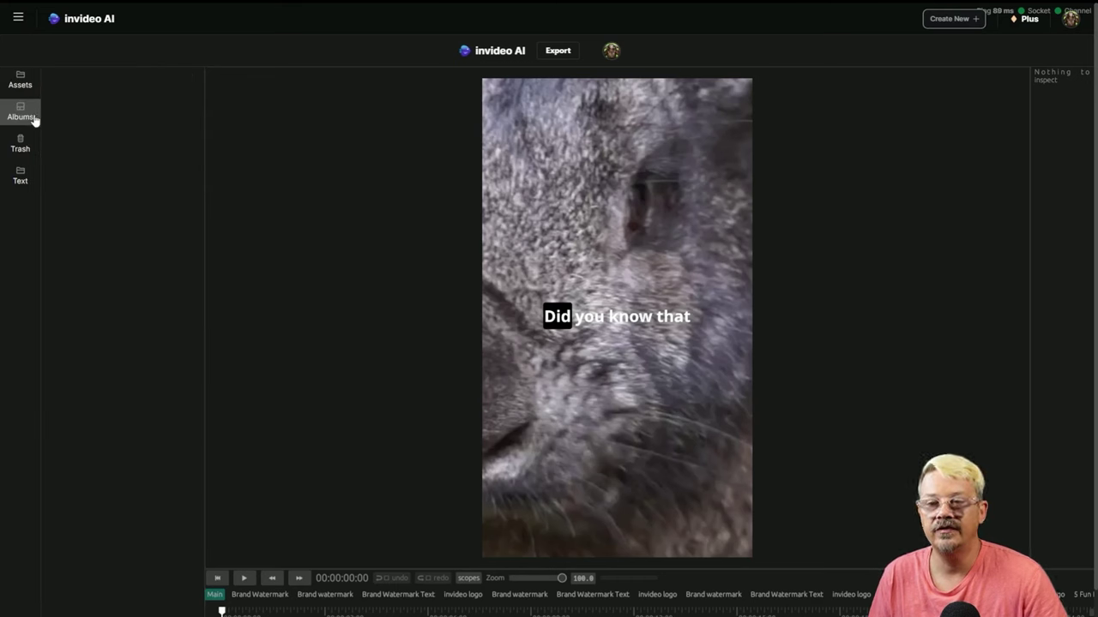
pyautogui.click(20, 146)
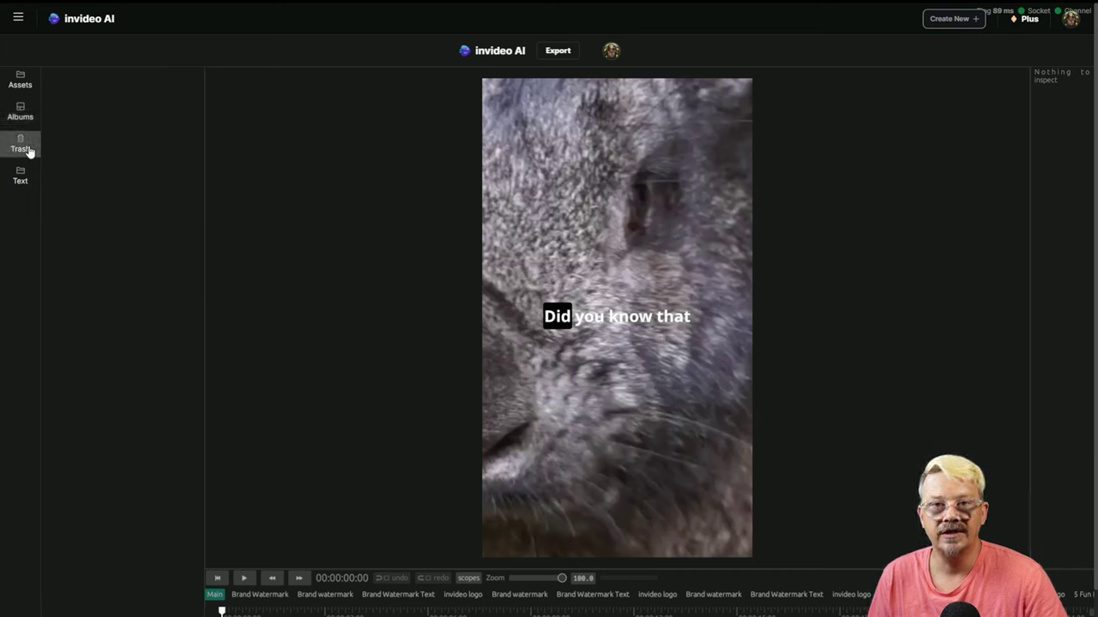
pyautogui.click(21, 183)
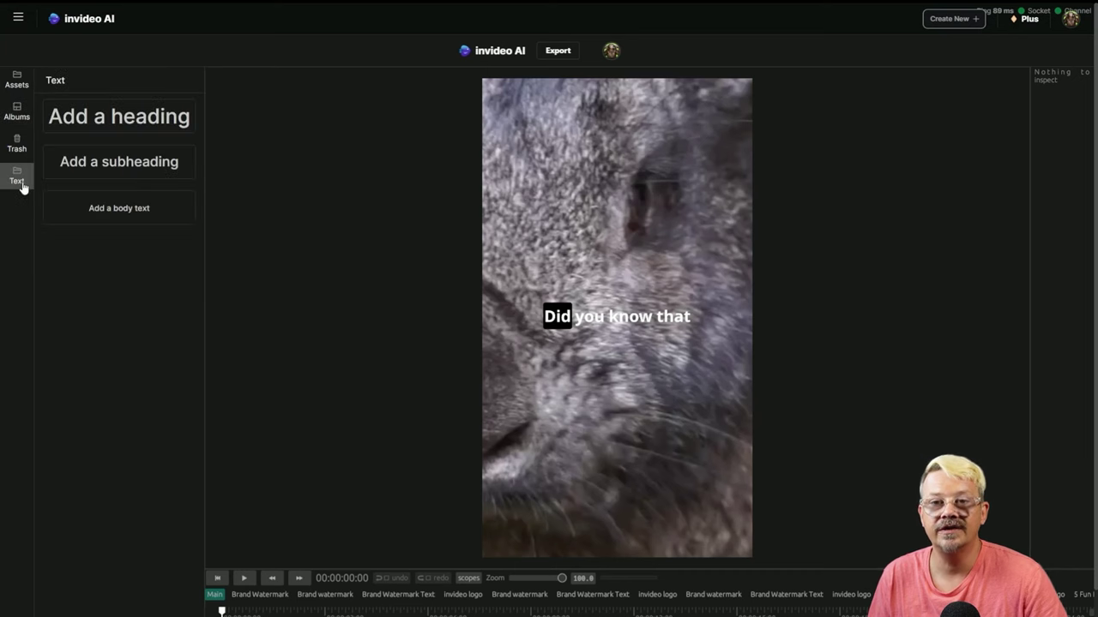
pyautogui.click(21, 82)
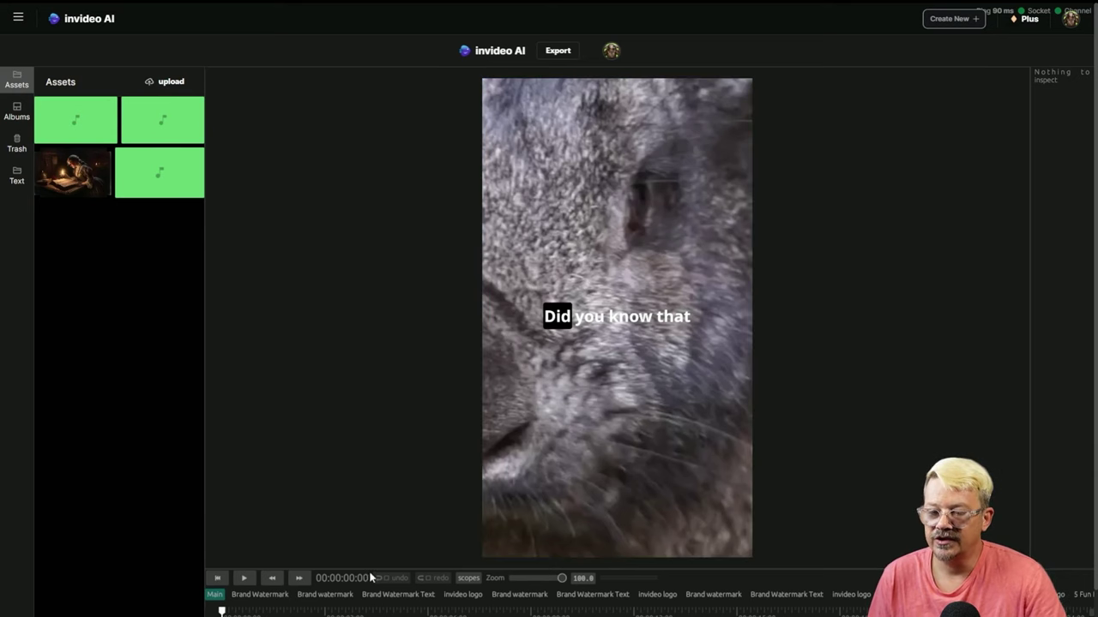
# Enlarge the timeline to show all tracks, then select the A1 clip and the 57.99 s Voice clip
pyautogui.moveTo(372, 571); pyautogui.dragTo(406, 409)
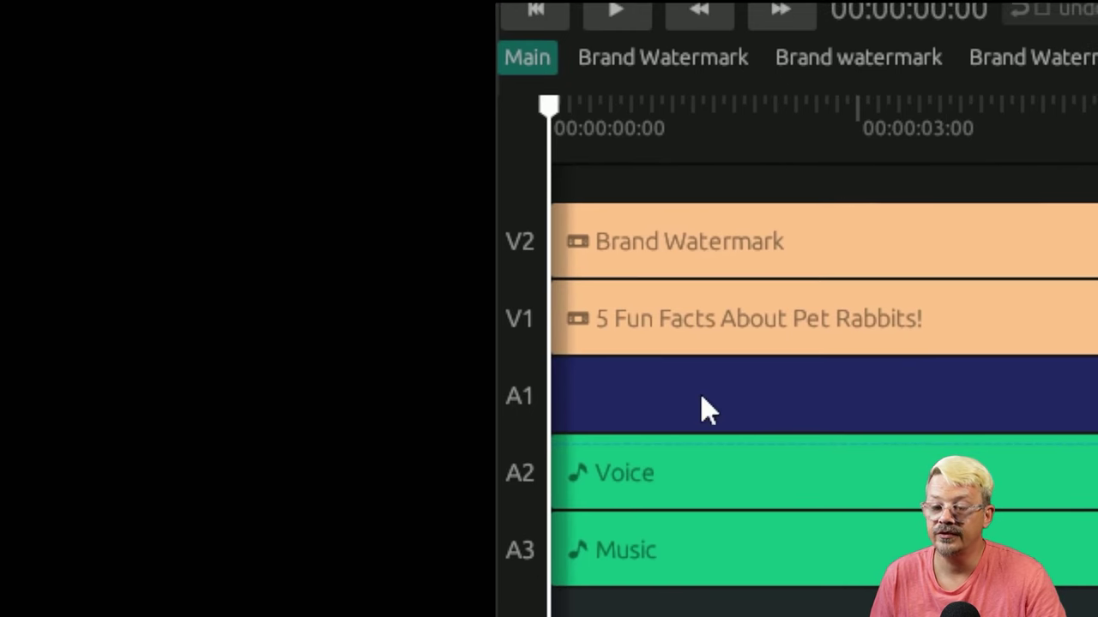
pyautogui.click(718, 409)
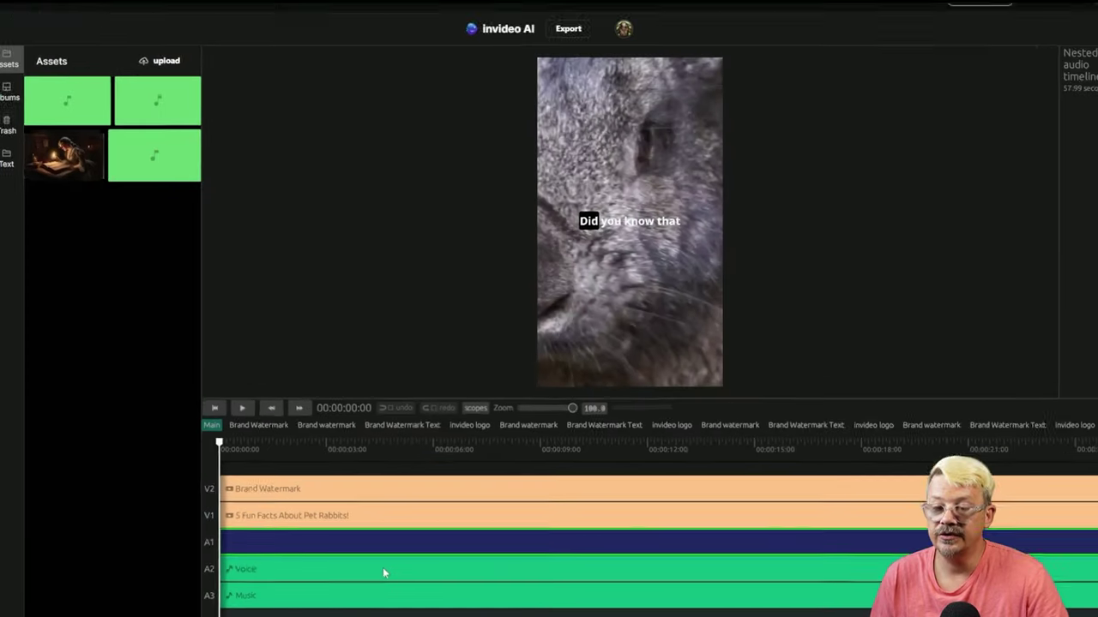
pyautogui.click(382, 568)
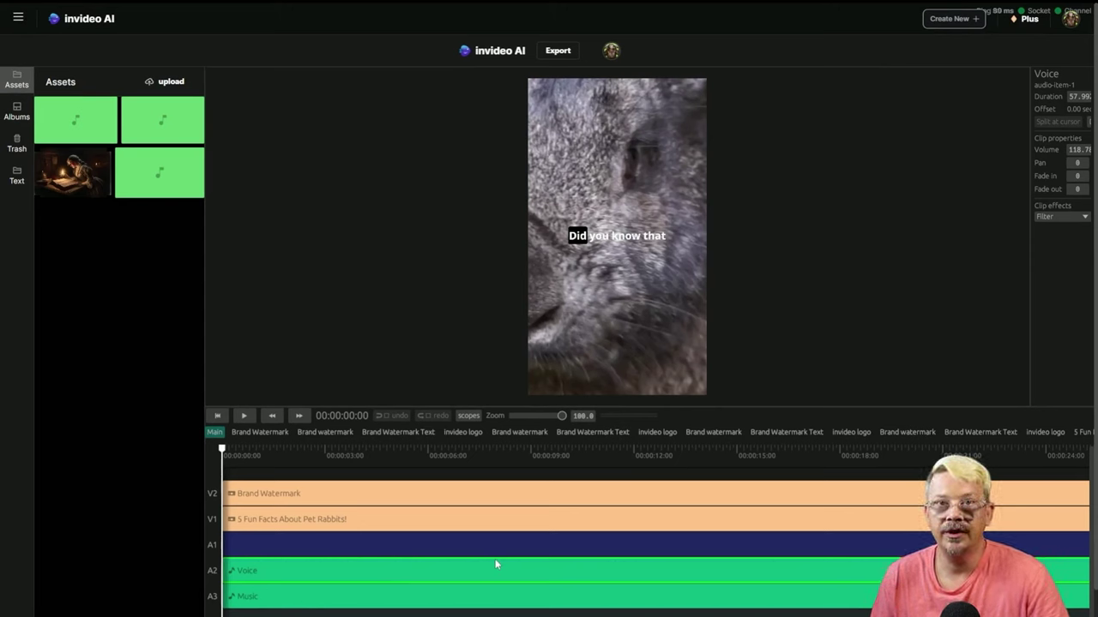
# Inspect the A1 audio and '5 Fun Facts About Pet Rabbits!' clips, widening the properties panel
pyautogui.click(266, 553)
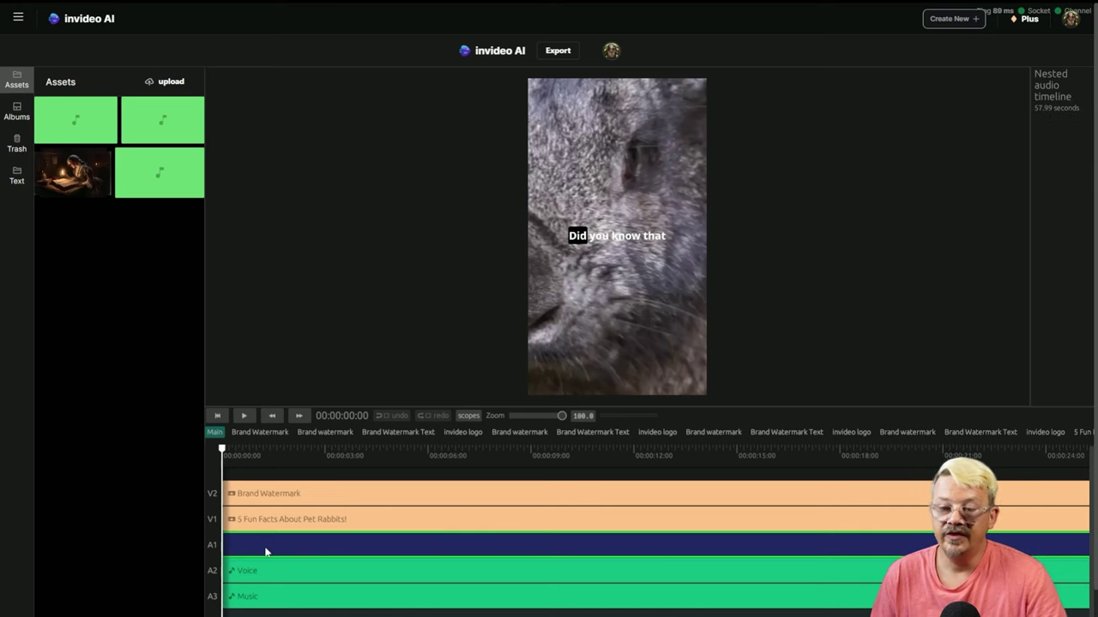
pyautogui.click(275, 518)
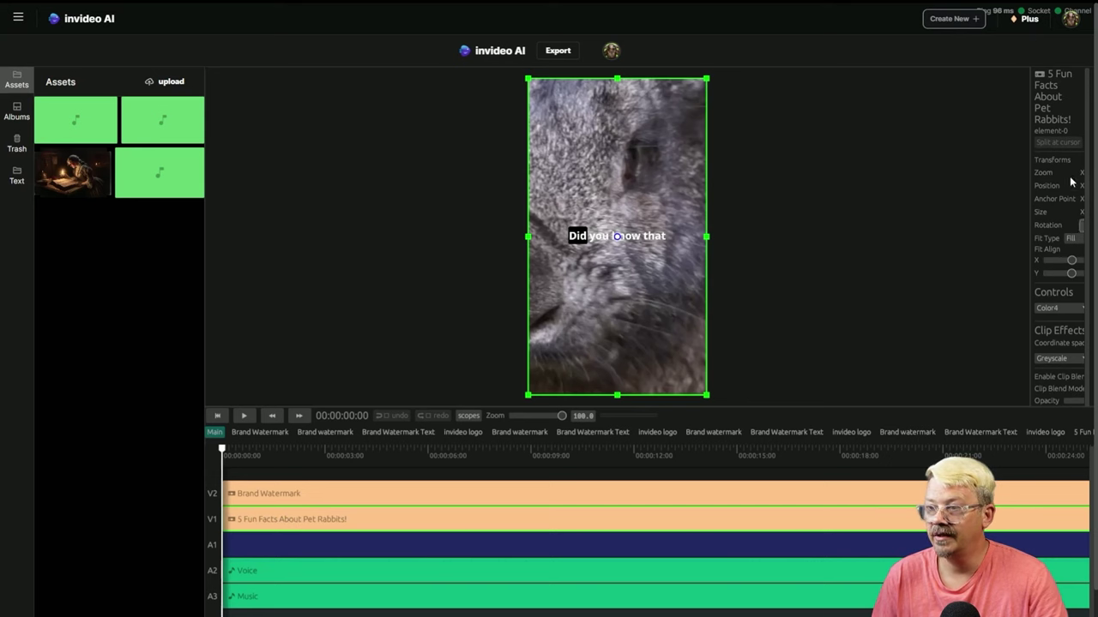
pyautogui.moveTo(1029, 266); pyautogui.dragTo(876, 300)
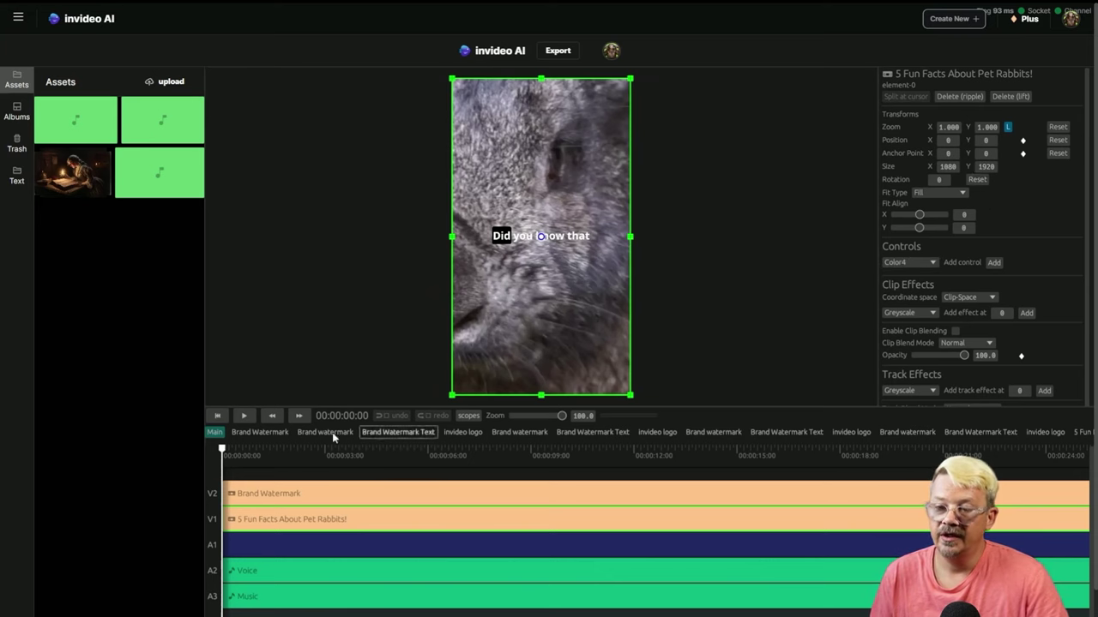
pyautogui.click(454, 452)
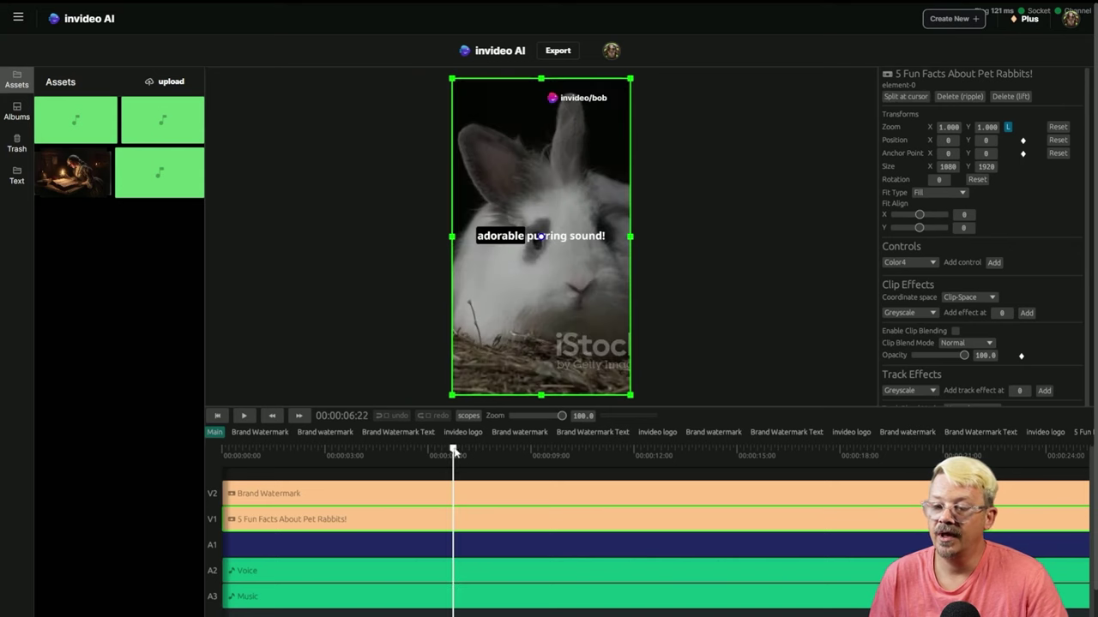
pyautogui.rightClick(456, 521)
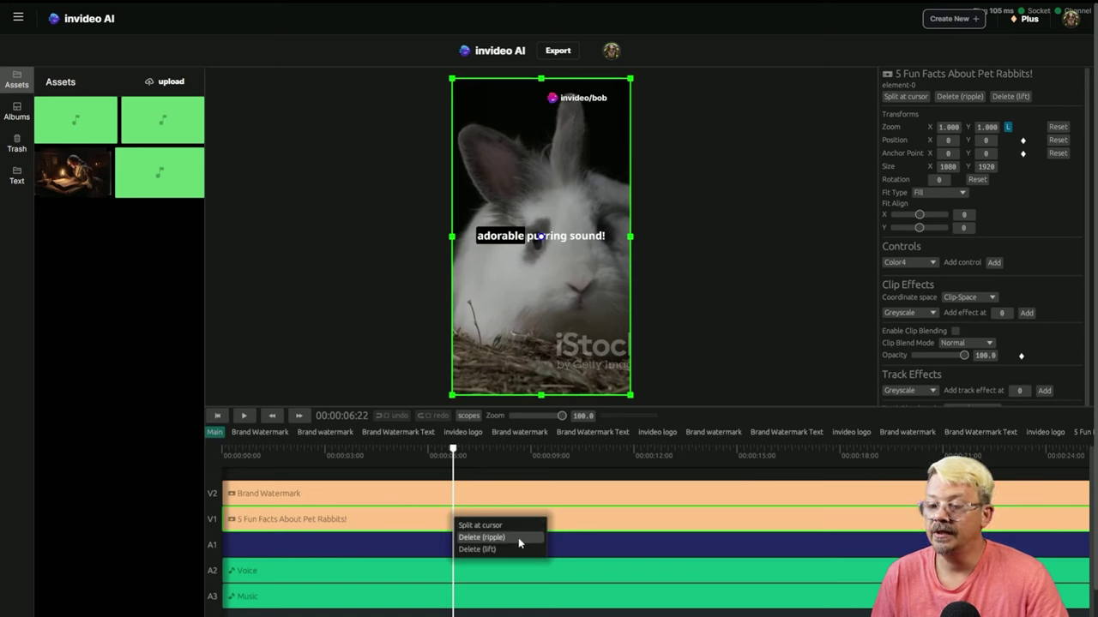
pyautogui.click(385, 431)
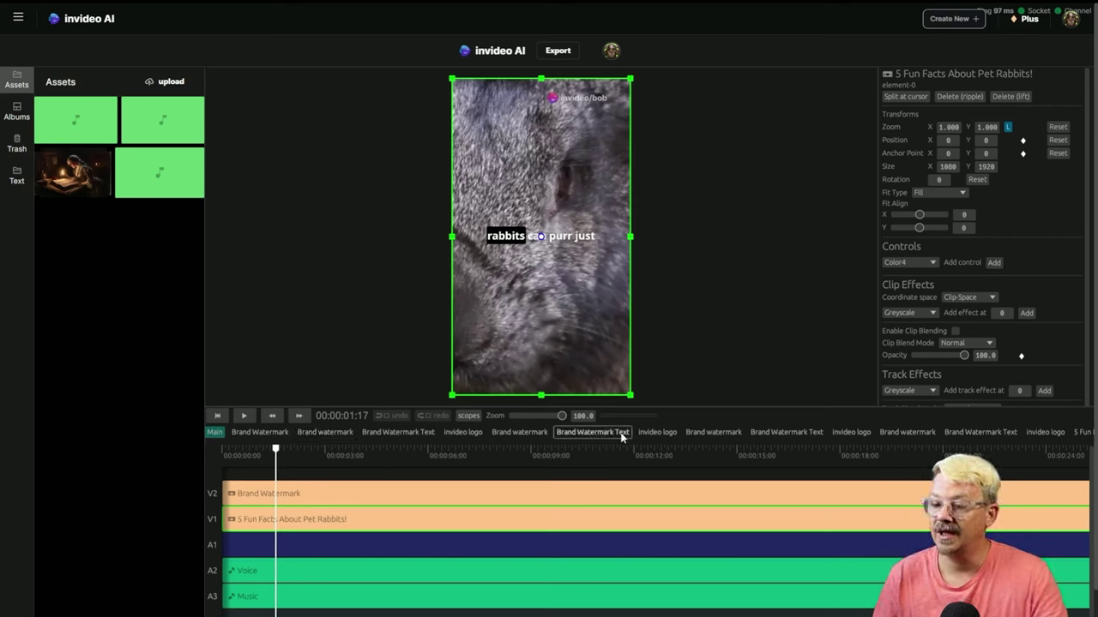
# Browse the Brand watermark, Brand Watermark Text and invideo logo compositions, then return to Main
pyautogui.click(623, 433)
pyautogui.click(544, 434)
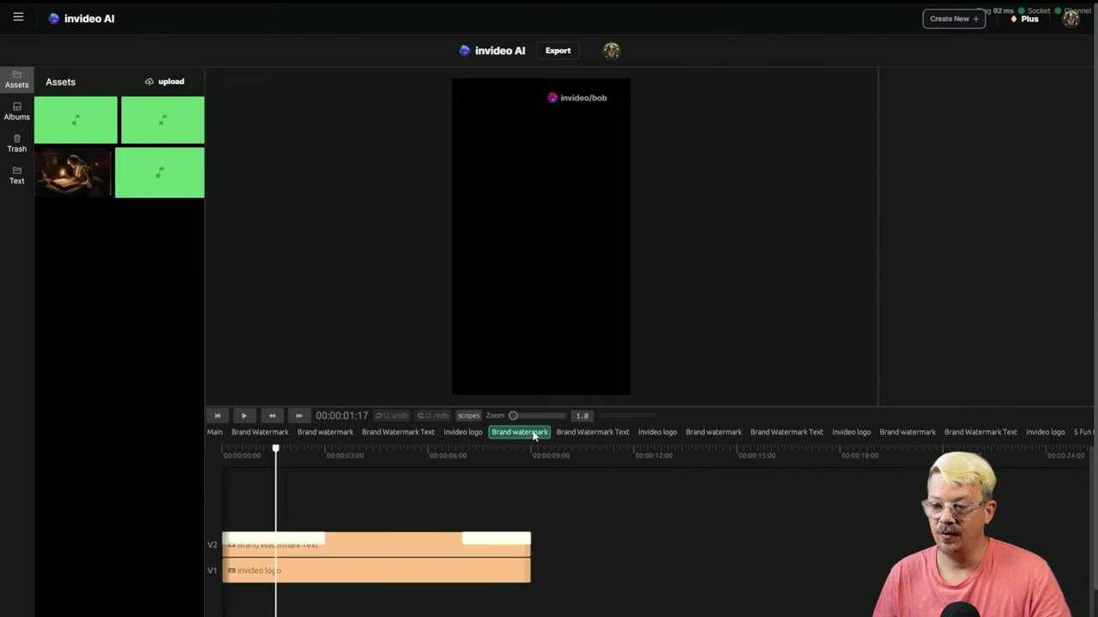
pyautogui.click(591, 433)
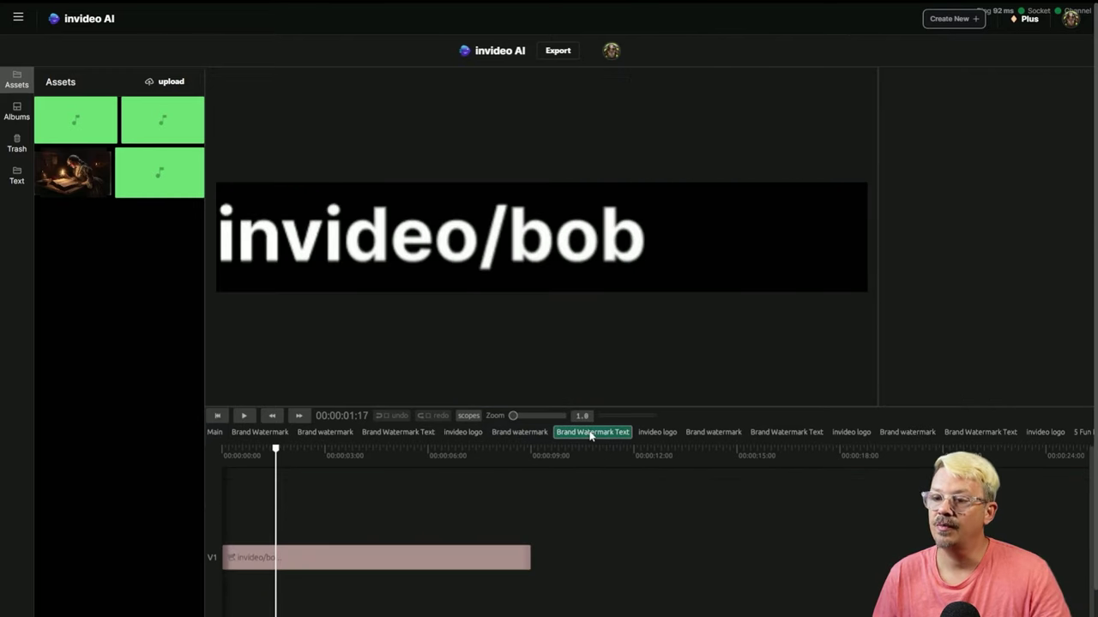
pyautogui.click(656, 433)
pyautogui.click(713, 433)
pyautogui.click(784, 433)
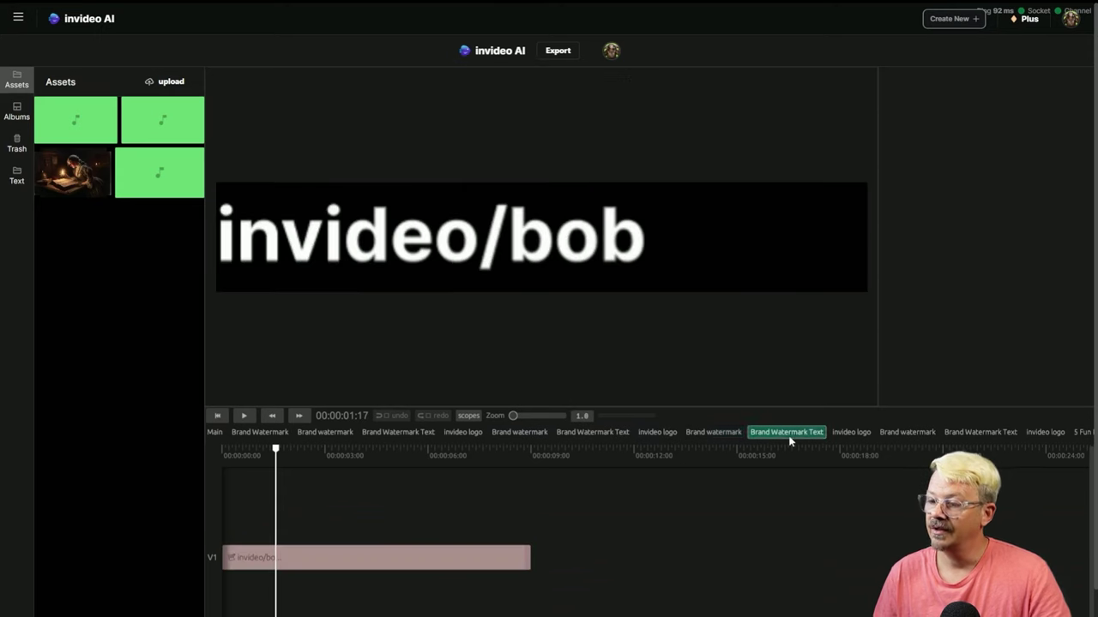
pyautogui.click(847, 433)
pyautogui.click(909, 433)
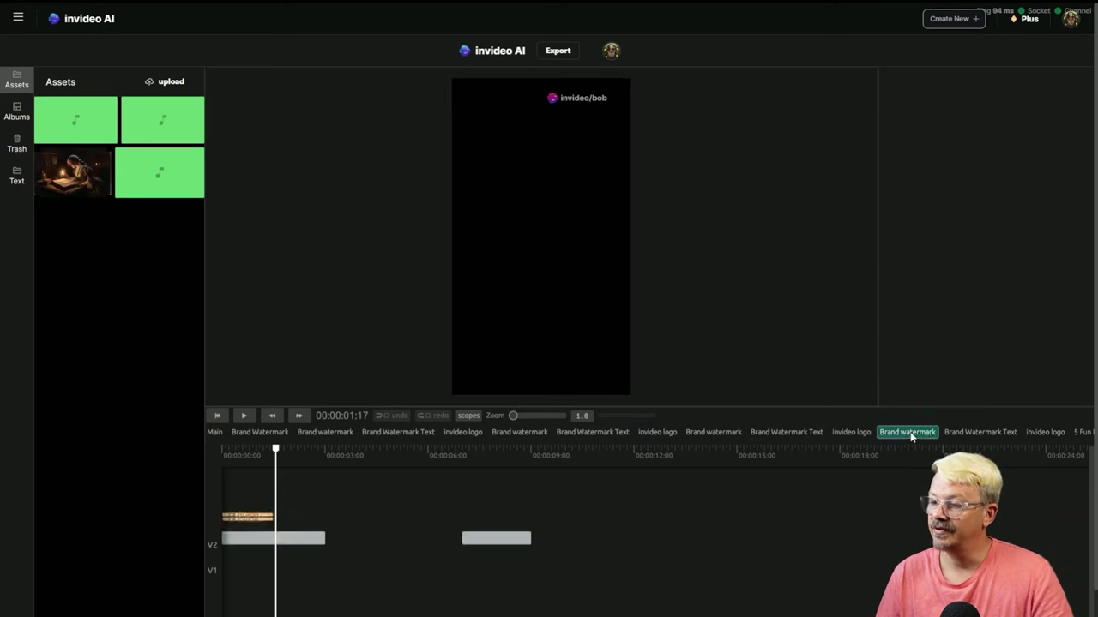
pyautogui.click(982, 434)
pyautogui.click(1041, 433)
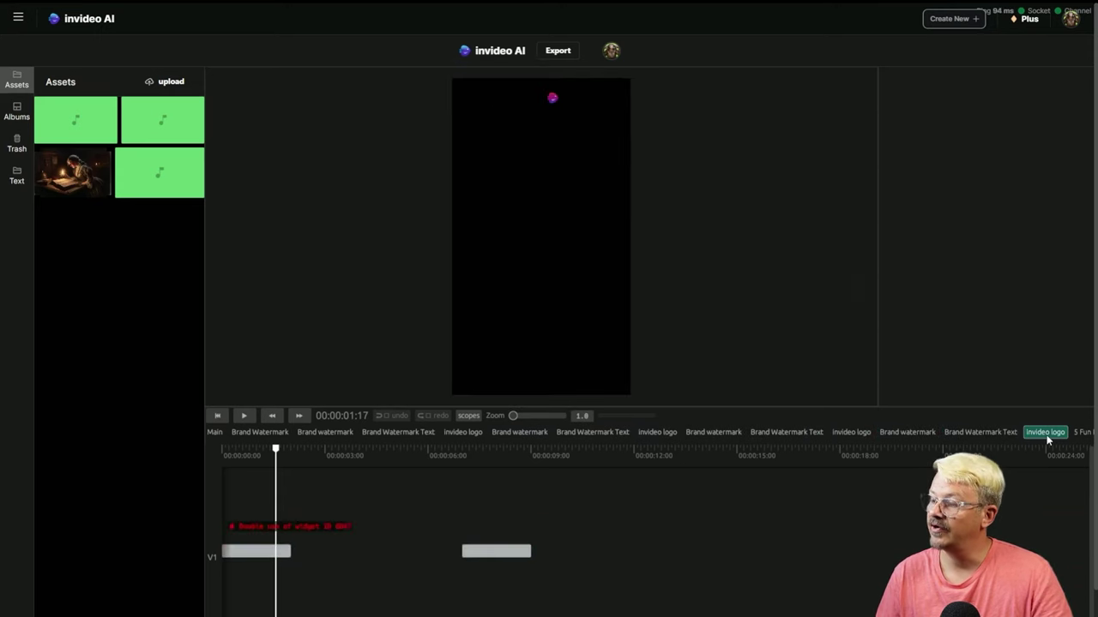
pyautogui.click(213, 434)
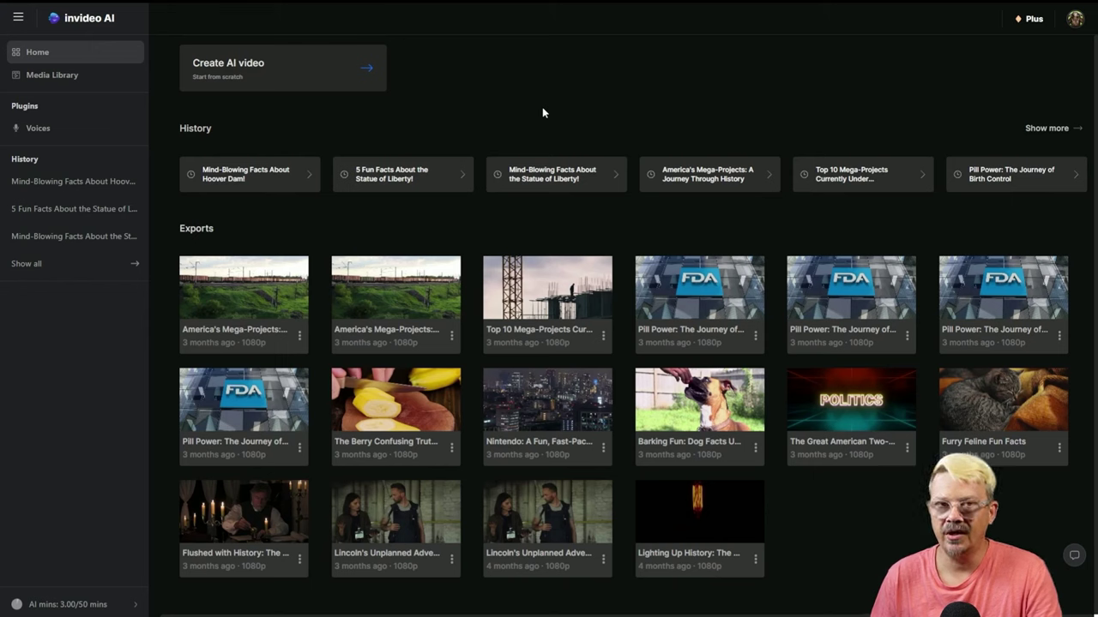
pyautogui.click(101, 60)
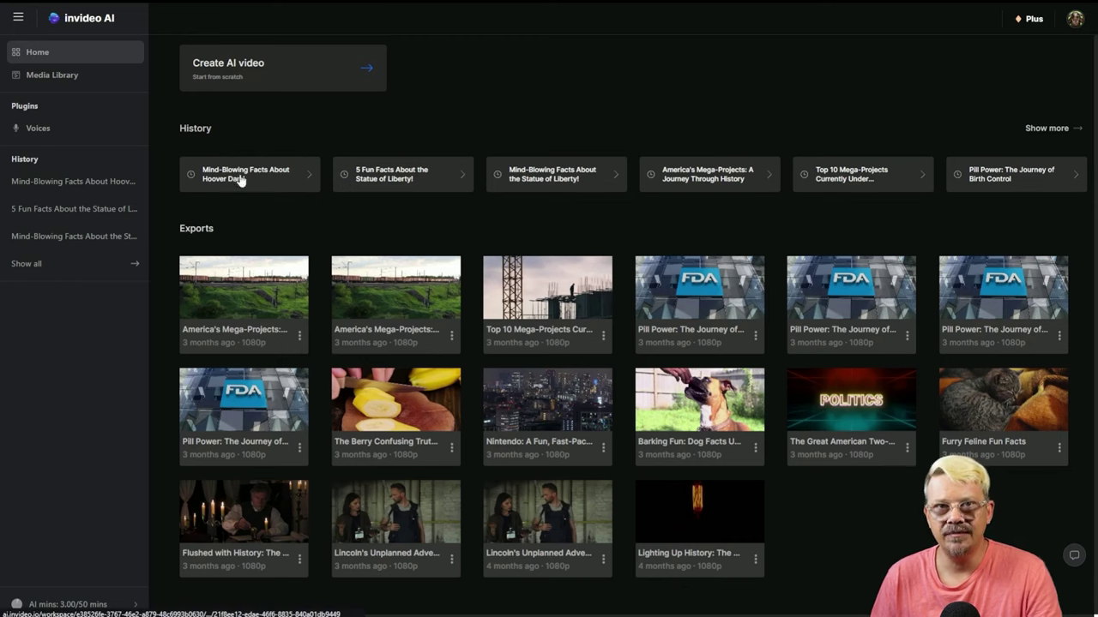
pyautogui.click(1064, 129)
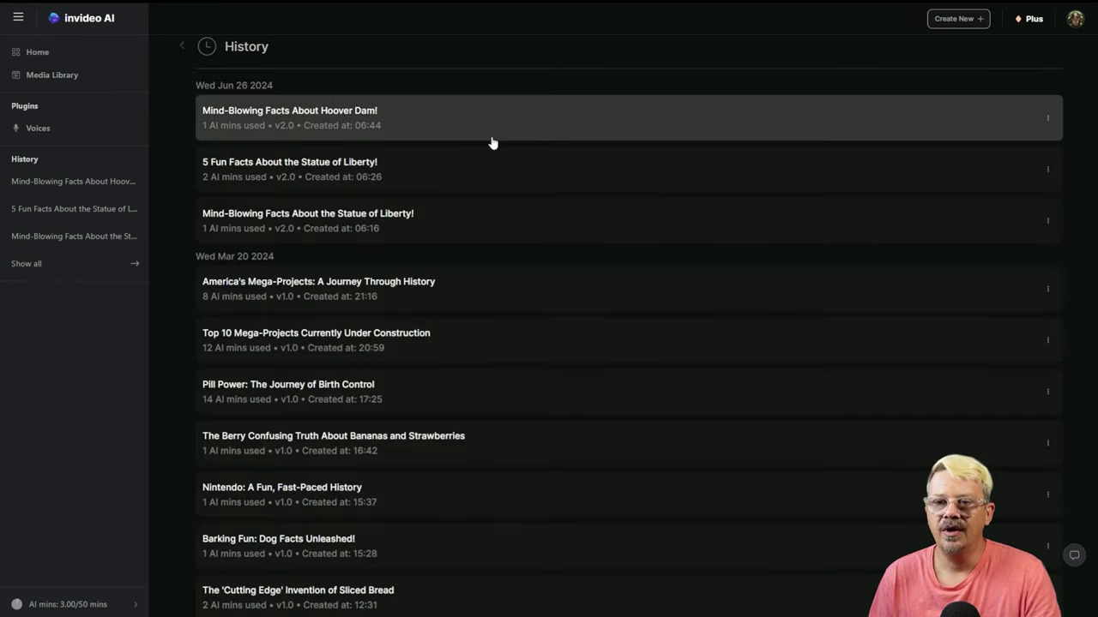
pyautogui.hotkey('alt', 'Left')
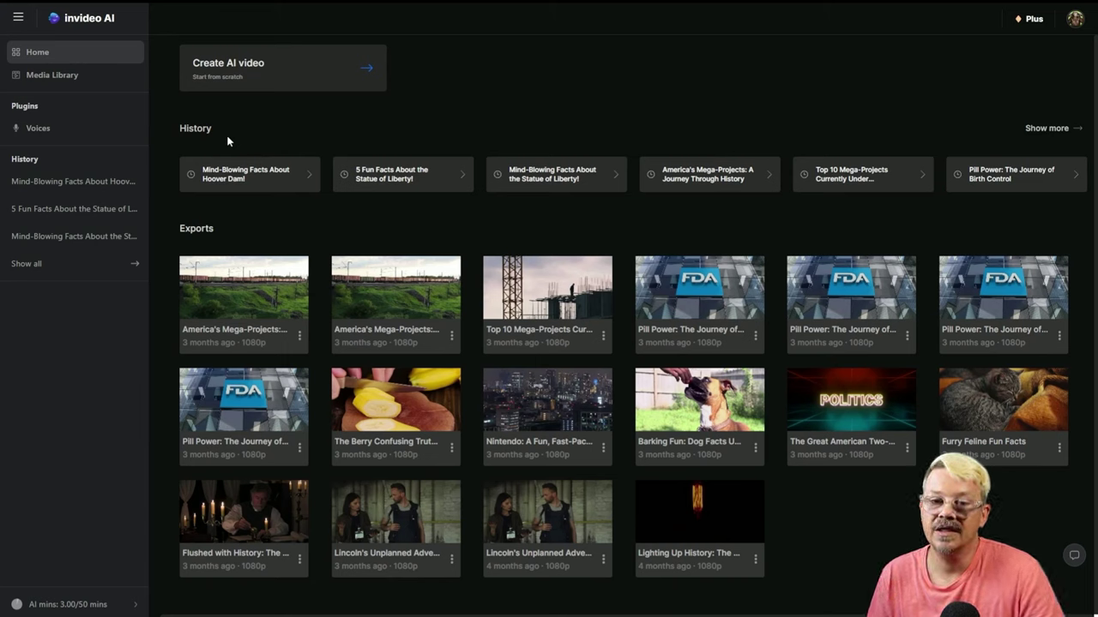
# Start a new AI video from the Create AI video card on the Home page
pyautogui.click(283, 67)
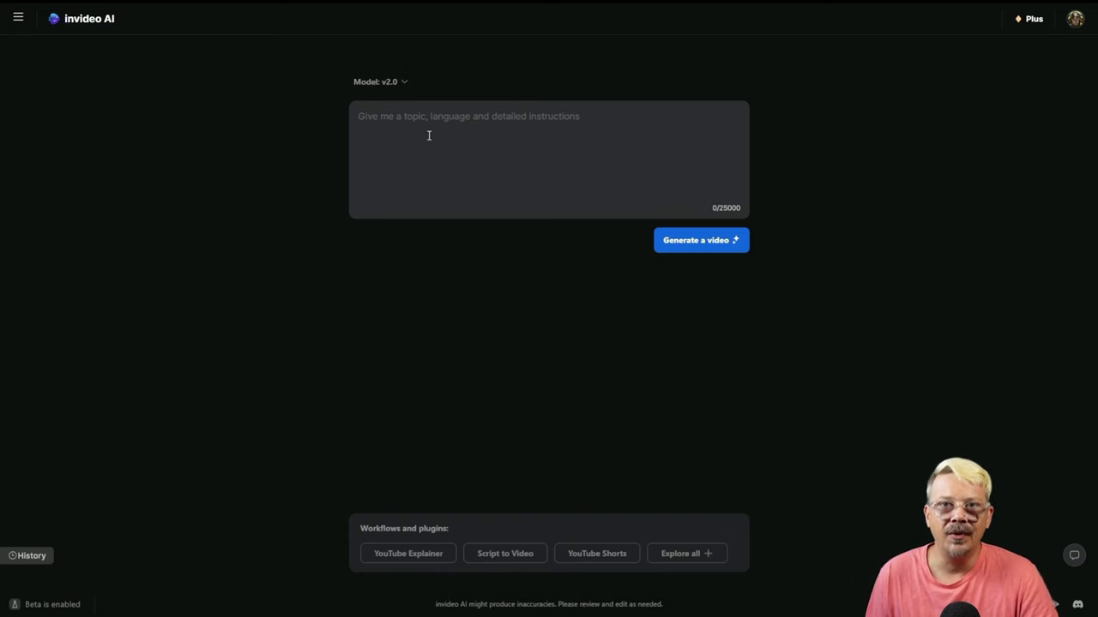
# Paste the bread-burglar story prompt, tidy its wording, and add voice and music directions
pyautogui.write('Create a 2 minute youtube video about a couple who come home from the movies to find their home has been robbed. The only thing missing is the bread from their kitchen. Include the line "the baguette burglar has struck again" Their home is a typical american home in the suburbs. The video is a funny twist on a dramatic story. The script and scenes are suspenseful and scary. At the end, the couple finds all of their bread in the refrigerator and remembers they put it in there before they left and that realize they weren\'t robbed at all.')
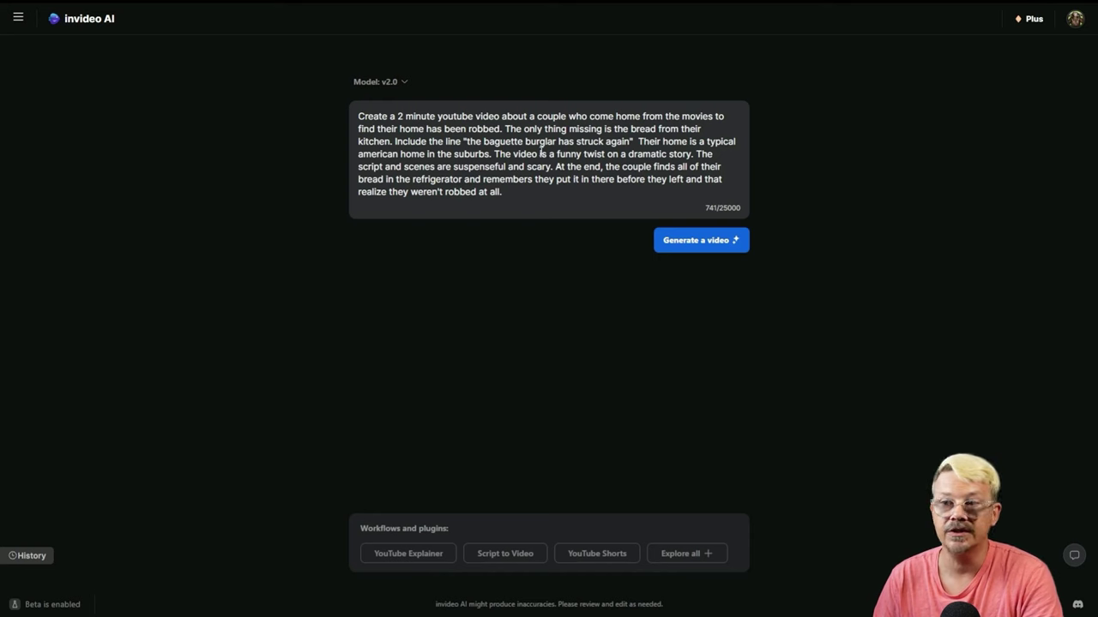
pyautogui.press('BackSpace')
pyautogui.press('BackSpace')
pyautogui.press('BackSpace')
pyautogui.press('BackSpace')
pyautogui.press('BackSpace')
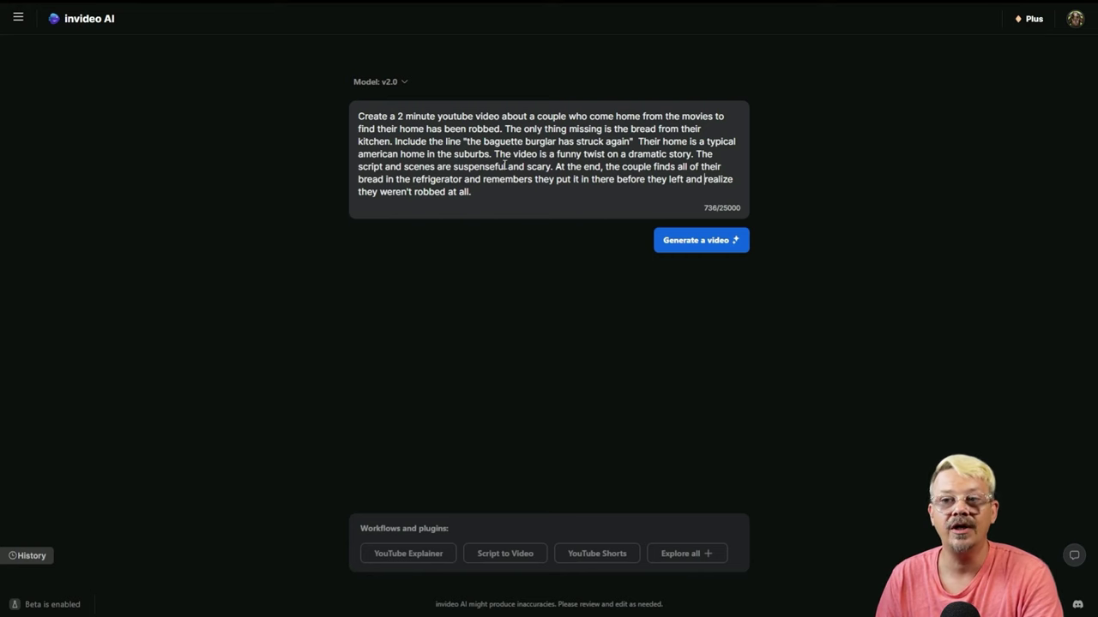
pyautogui.write("Use a serious english voice with an american accent. Background music should be scary and suspenseful until the couple realizes they weren't robbed then change the music to something fun and silly.")
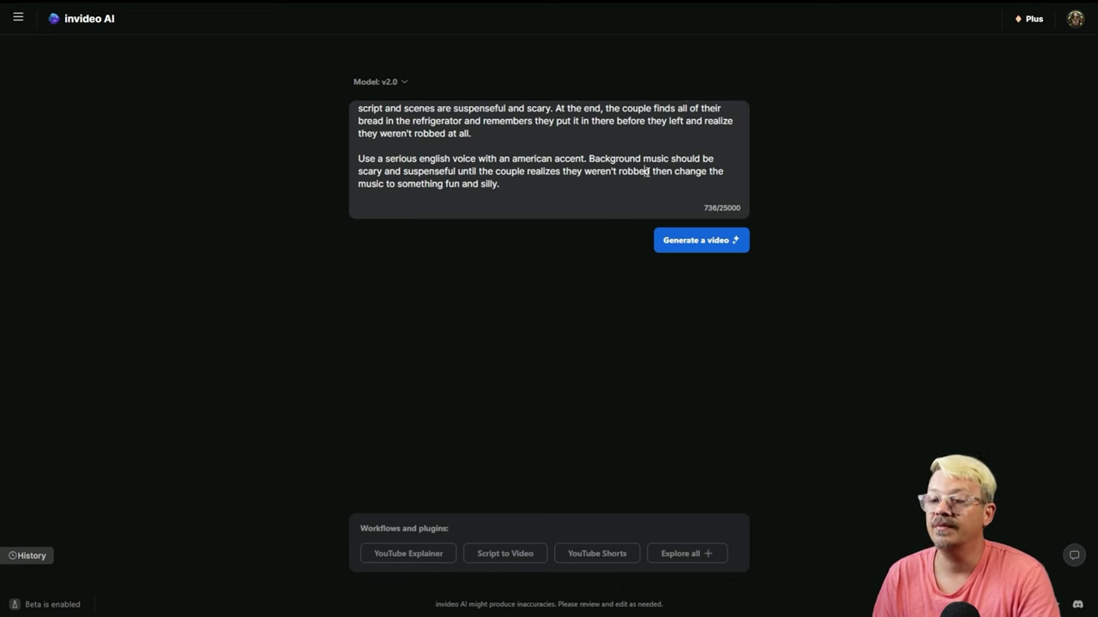
pyautogui.click(650, 171)
pyautogui.write(',')
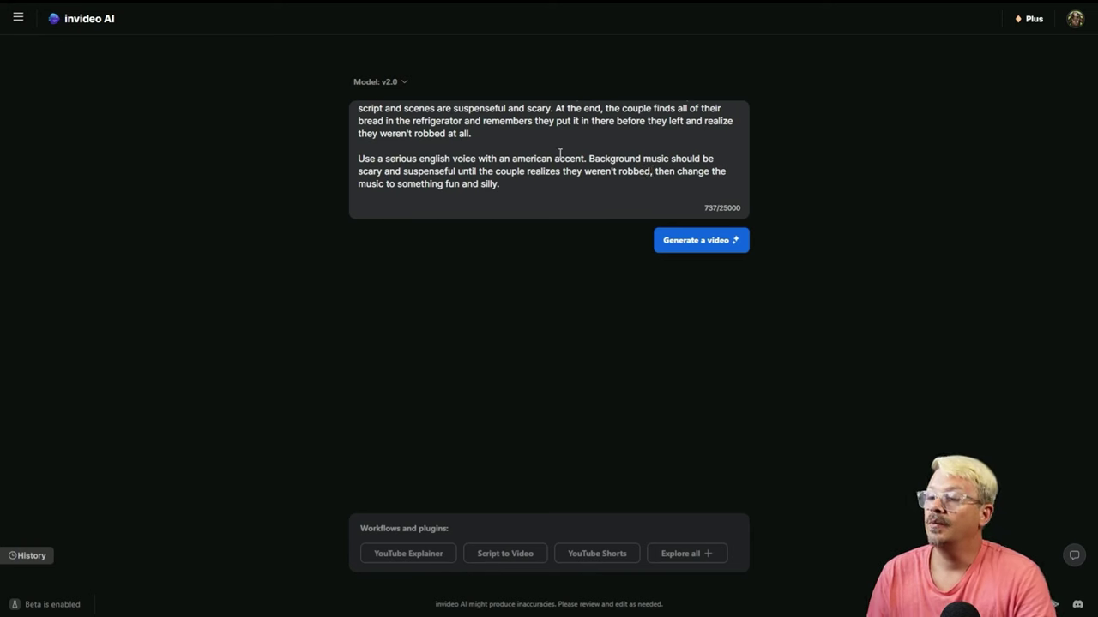
pyautogui.click(527, 184)
# Submit the prompt, choose Couples as the audience, and generate the video
pyautogui.click(656, 240)
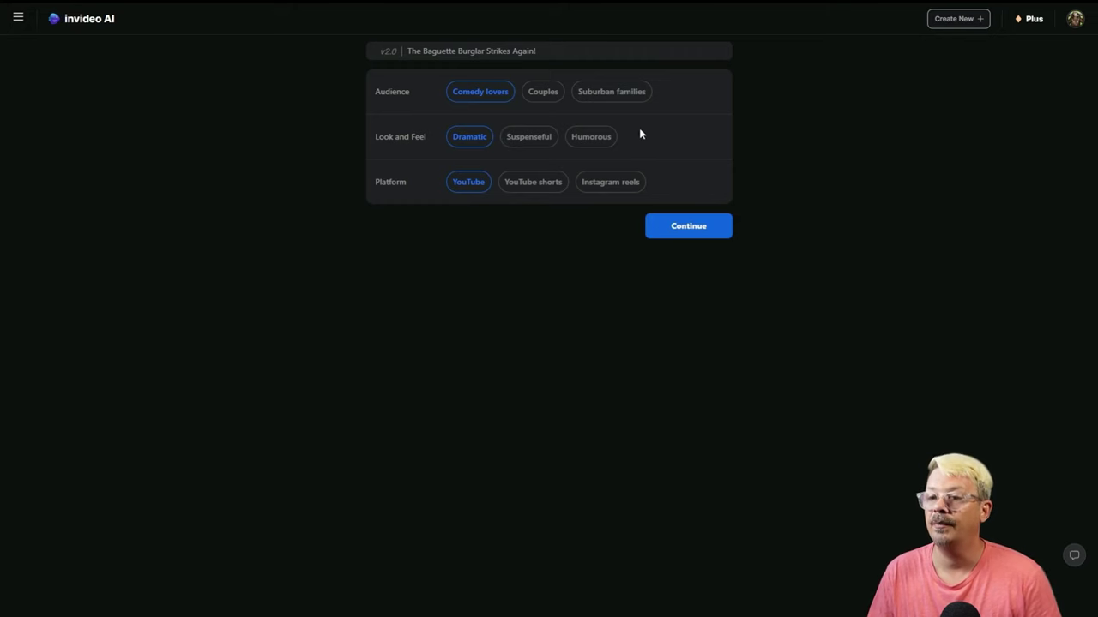
pyautogui.click(549, 96)
pyautogui.click(677, 230)
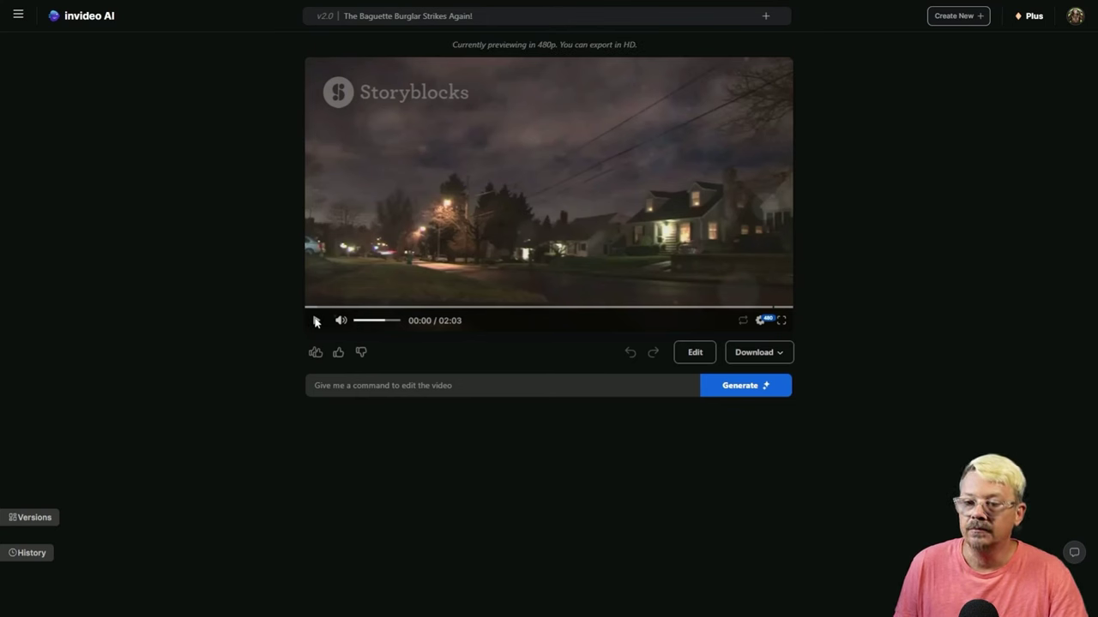
# Check the generated script in the editor, close it, and play The Baguette Burglar video
pyautogui.click(396, 386)
pyautogui.click(695, 352)
pyautogui.click(271, 68)
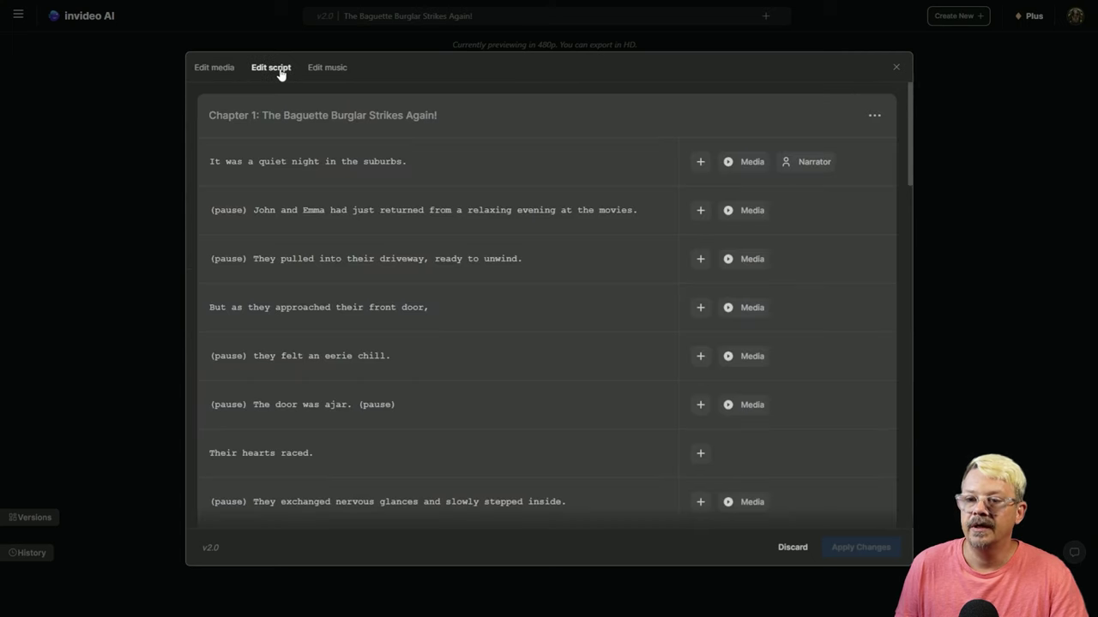
pyautogui.click(896, 67)
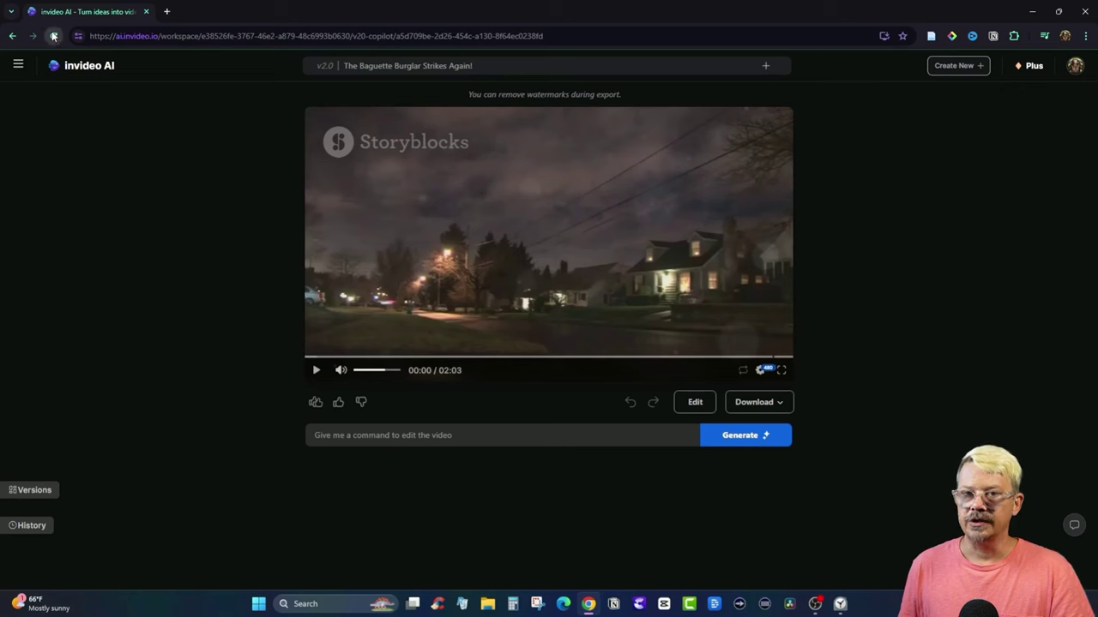
pyautogui.click(316, 373)
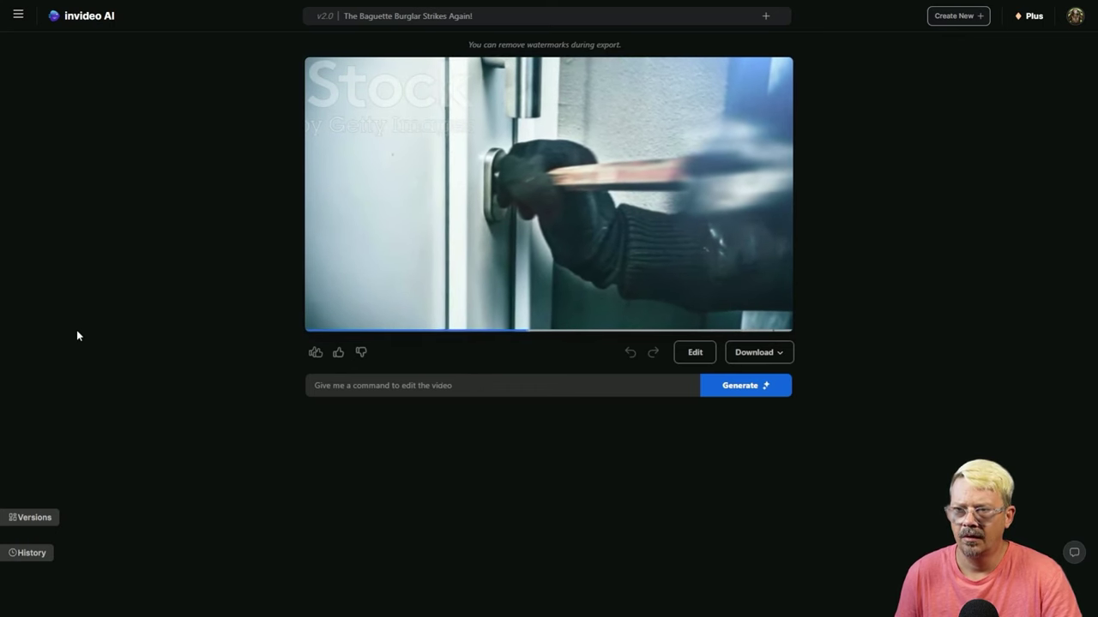
# Let the Baguette Burglar Strikes Again! preview play through to its final burglar scene
pyautogui.moveTo(470, 258)
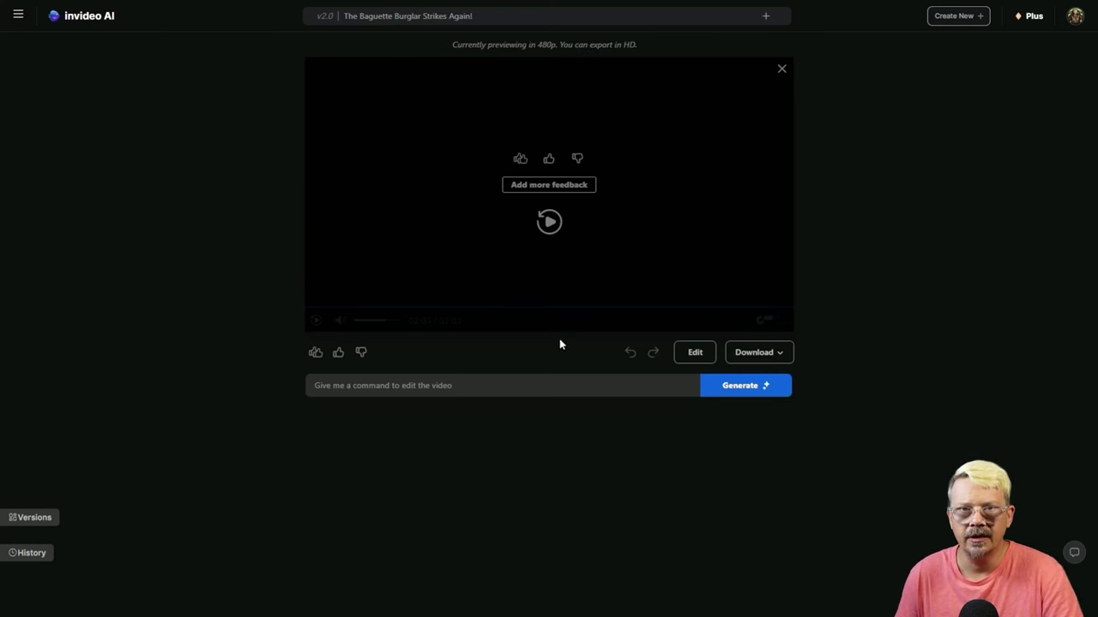
# Open the script editor, scroll to the last row and select its 'End screen text-' label
pyautogui.click(695, 352)
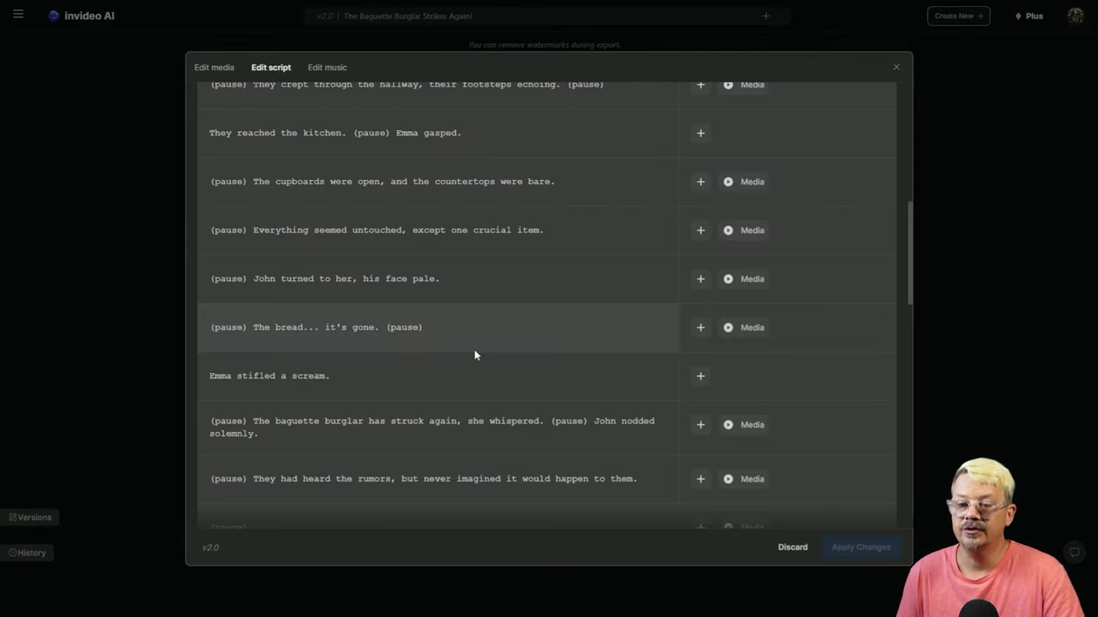
pyautogui.scroll(-1, 380, 355)
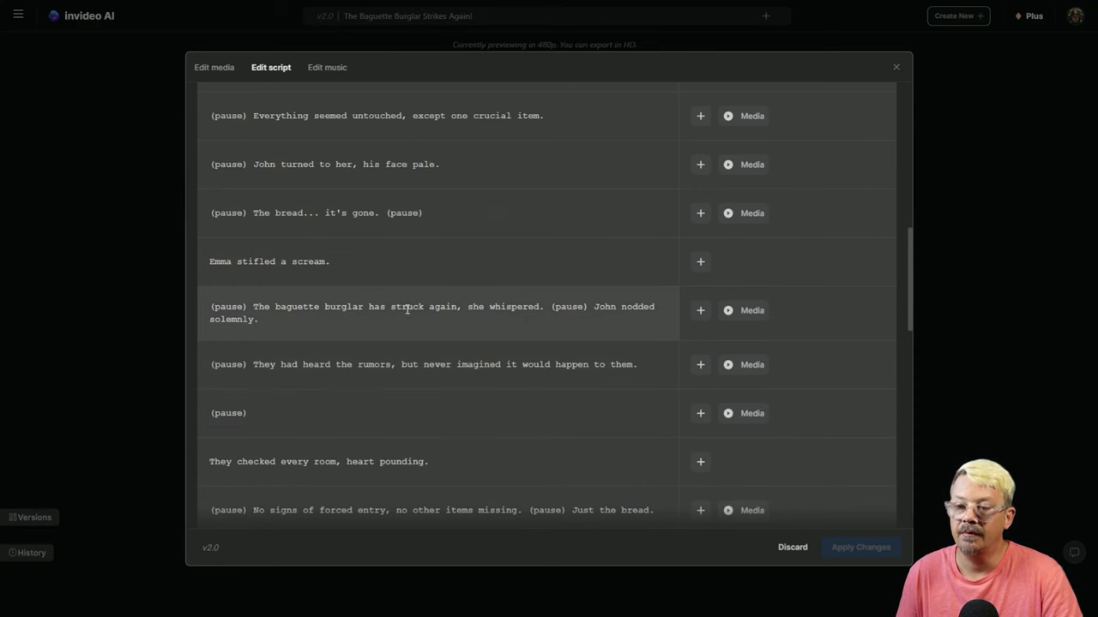
pyautogui.scroll(-10, 428, 306)
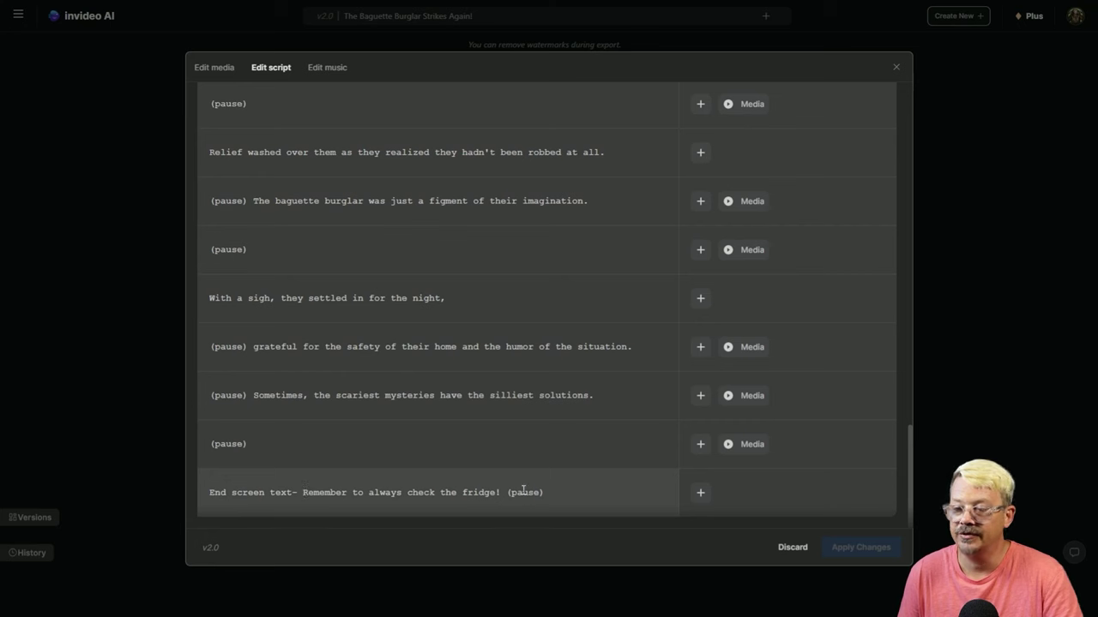
pyautogui.moveTo(302, 493); pyautogui.dragTo(157, 495)
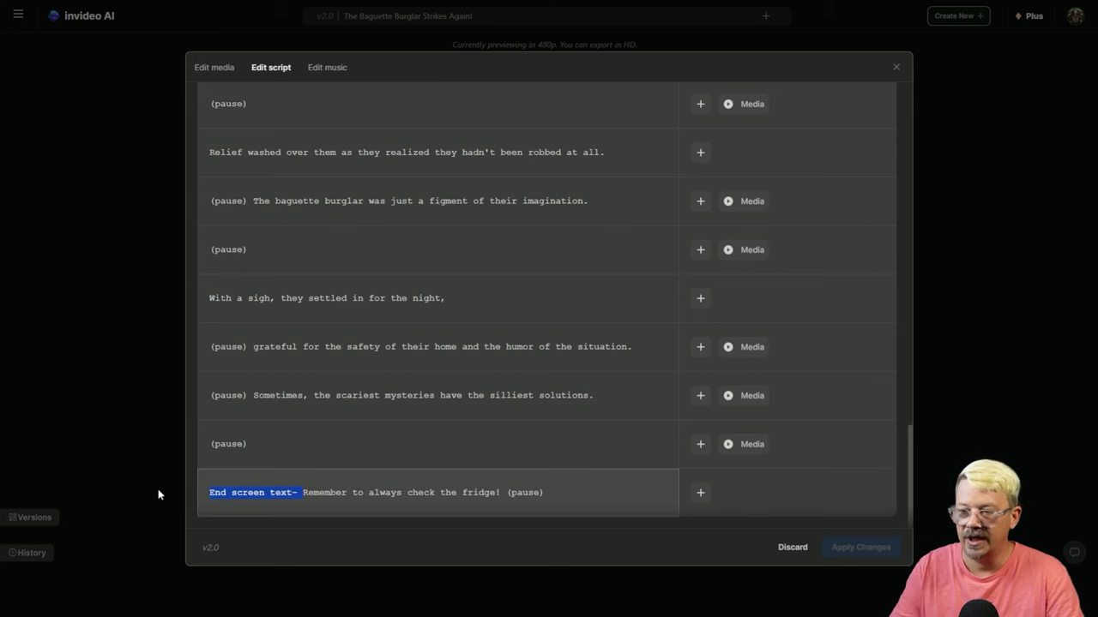
# Delete the 'End screen text-' label from the final script line
pyautogui.click(158, 489)
pyautogui.moveTo(301, 492); pyautogui.dragTo(121, 490)
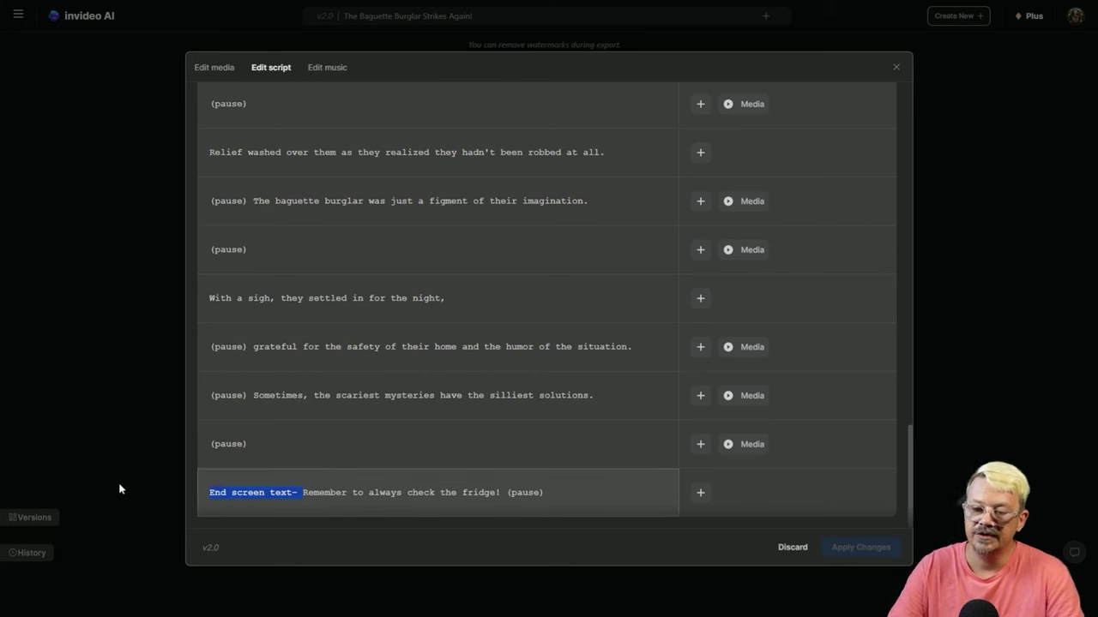
pyautogui.press('BackSpace')
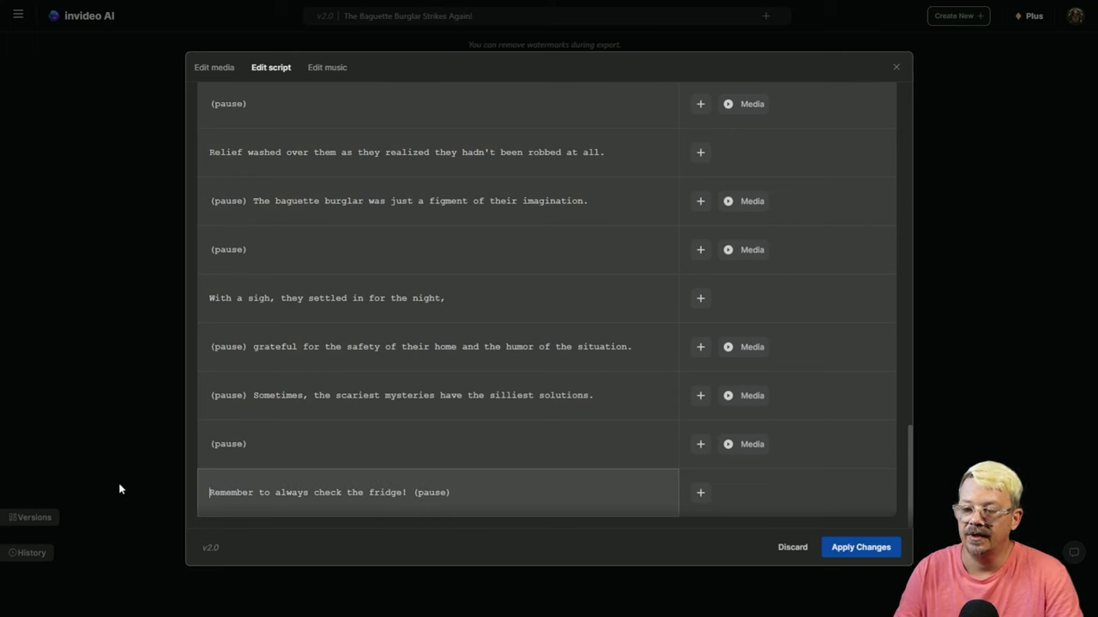
# Add a text element in a different style to the last line and apply the changes
pyautogui.click(700, 496)
pyautogui.click(677, 403)
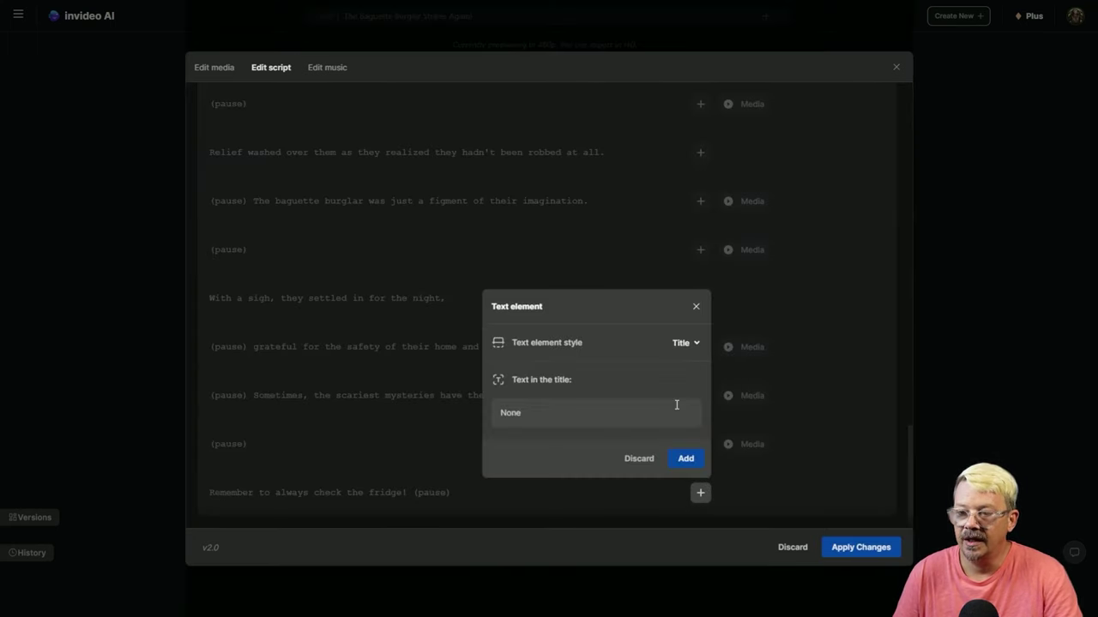
pyautogui.click(682, 343)
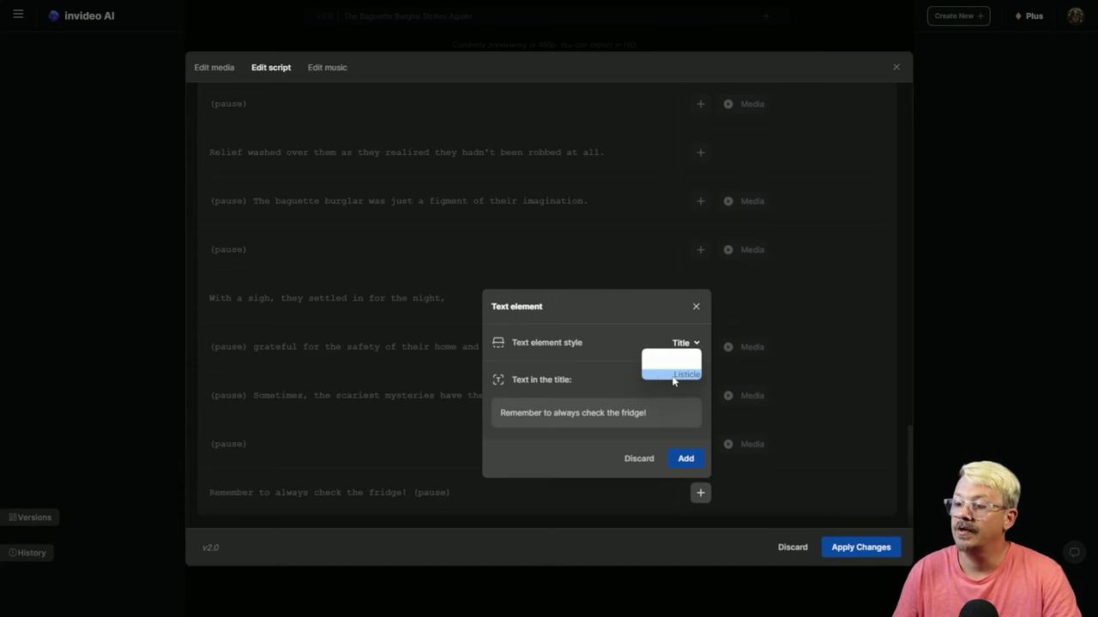
pyautogui.click(672, 364)
pyautogui.click(685, 459)
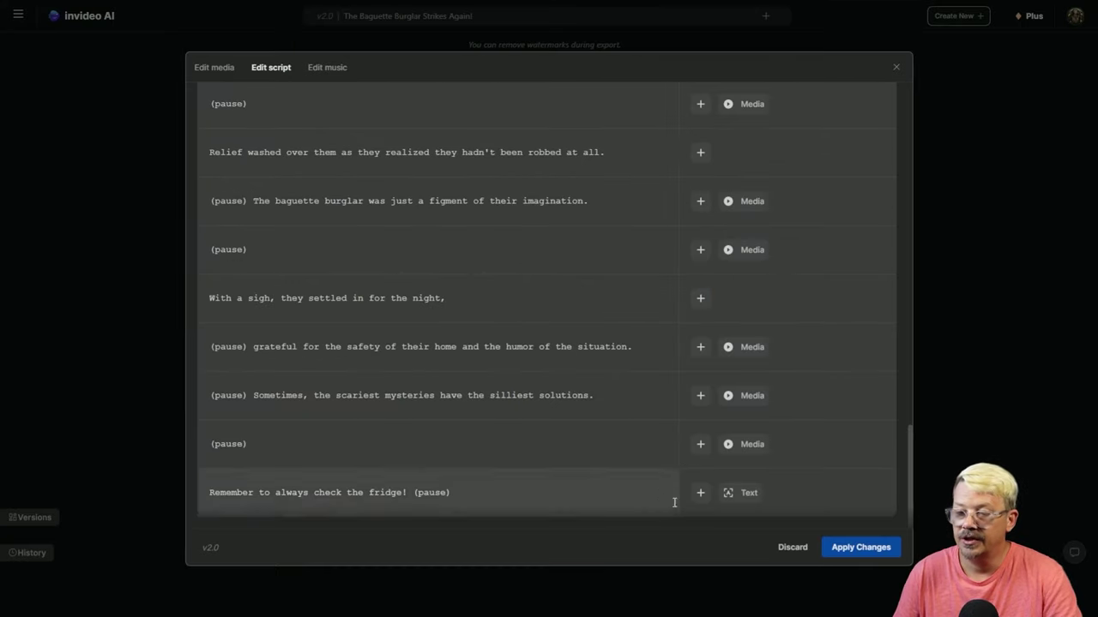
pyautogui.click(845, 546)
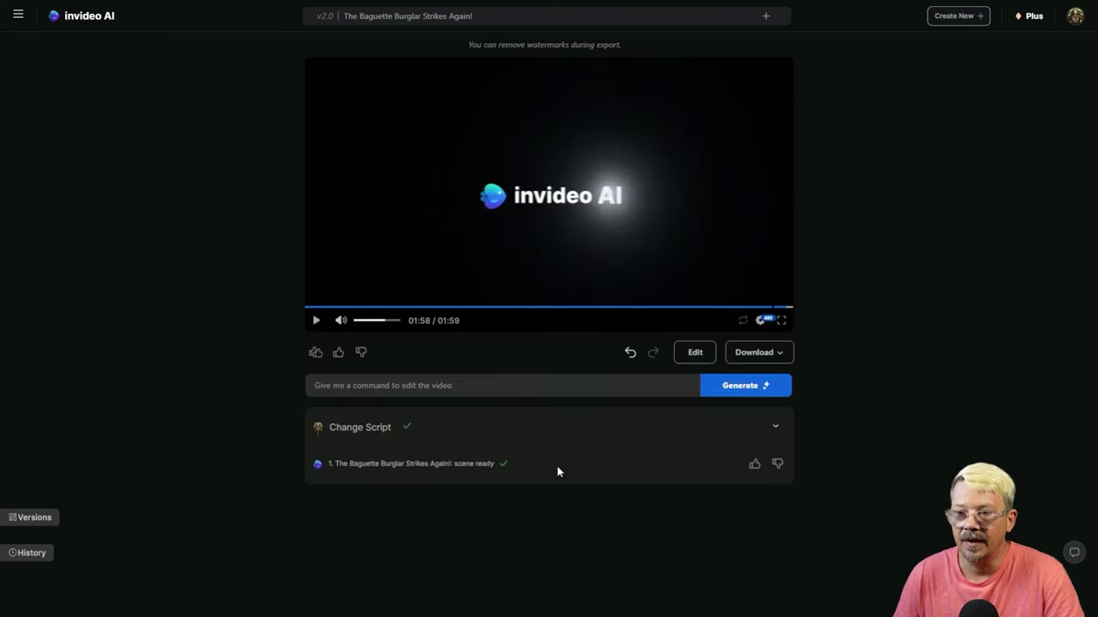
# Browse forward and back through the stock clips, then select the family clip to view its script
pyautogui.click(702, 358)
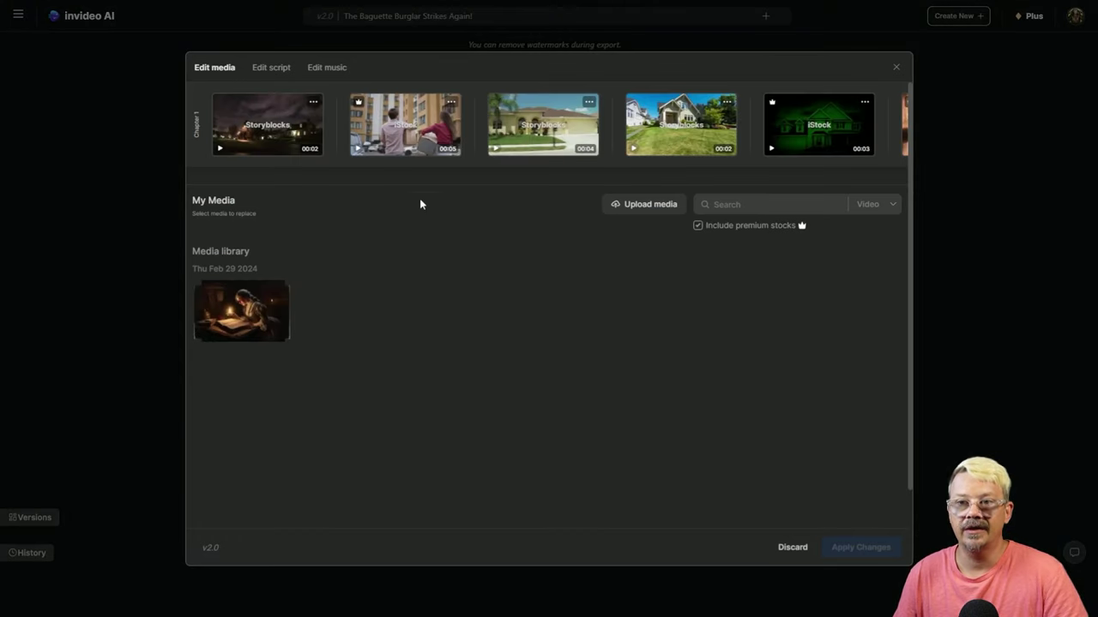
pyautogui.click(898, 124)
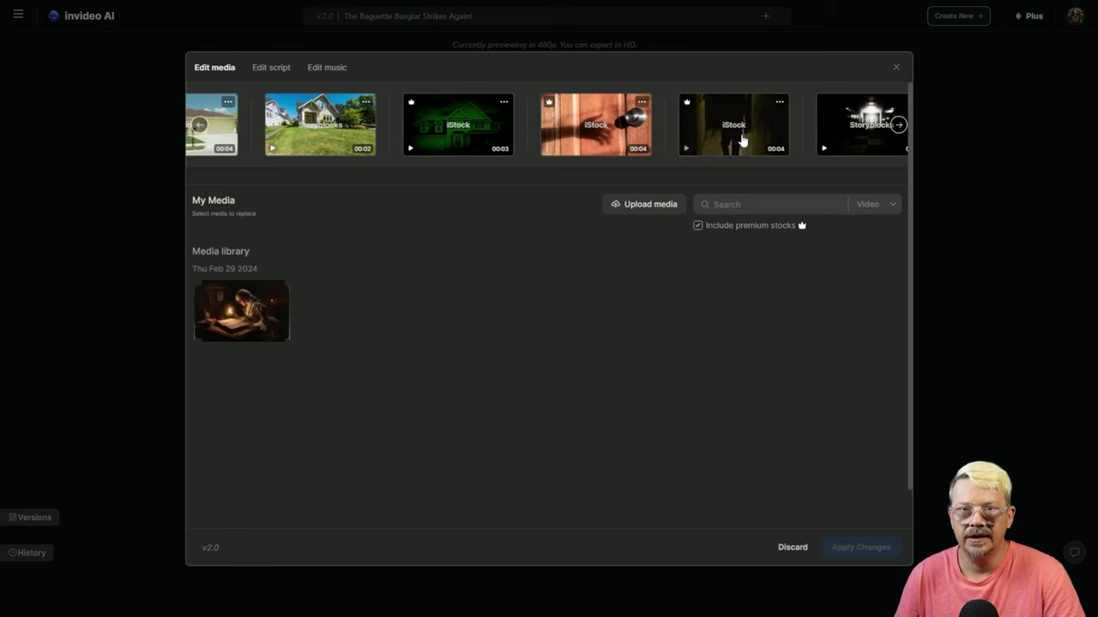
pyautogui.hscroll(3, 735, 129)
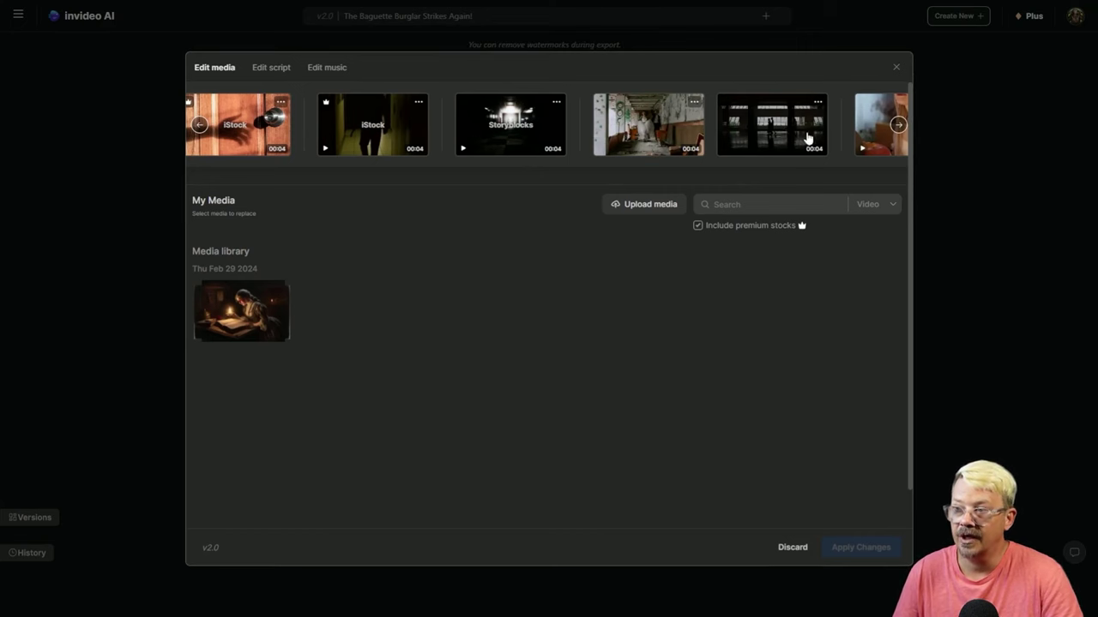
pyautogui.click(898, 126)
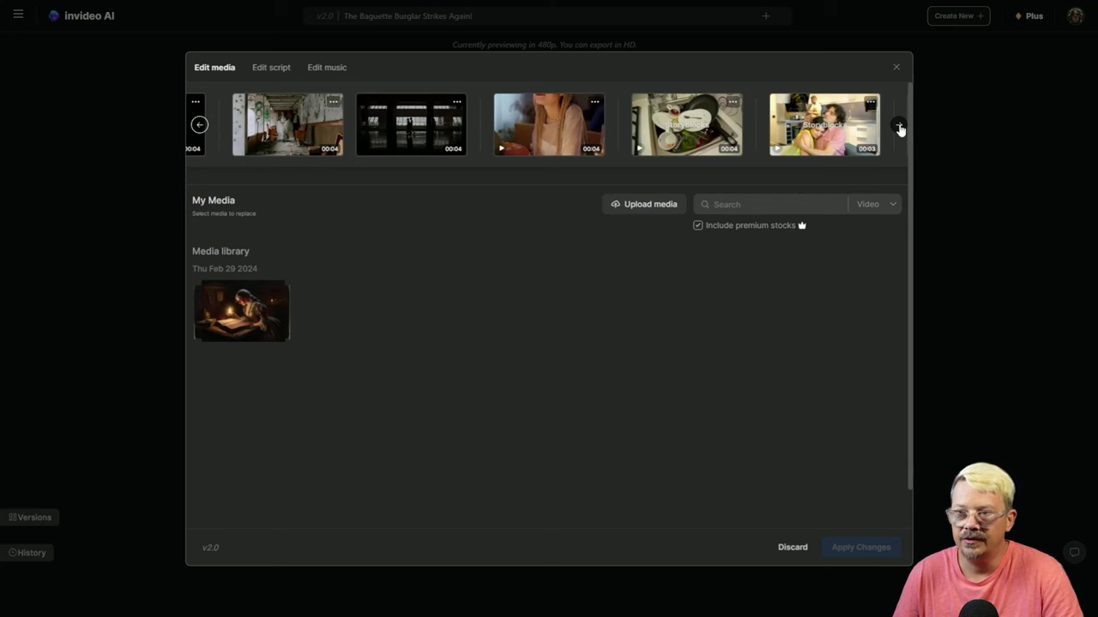
pyautogui.click(899, 127)
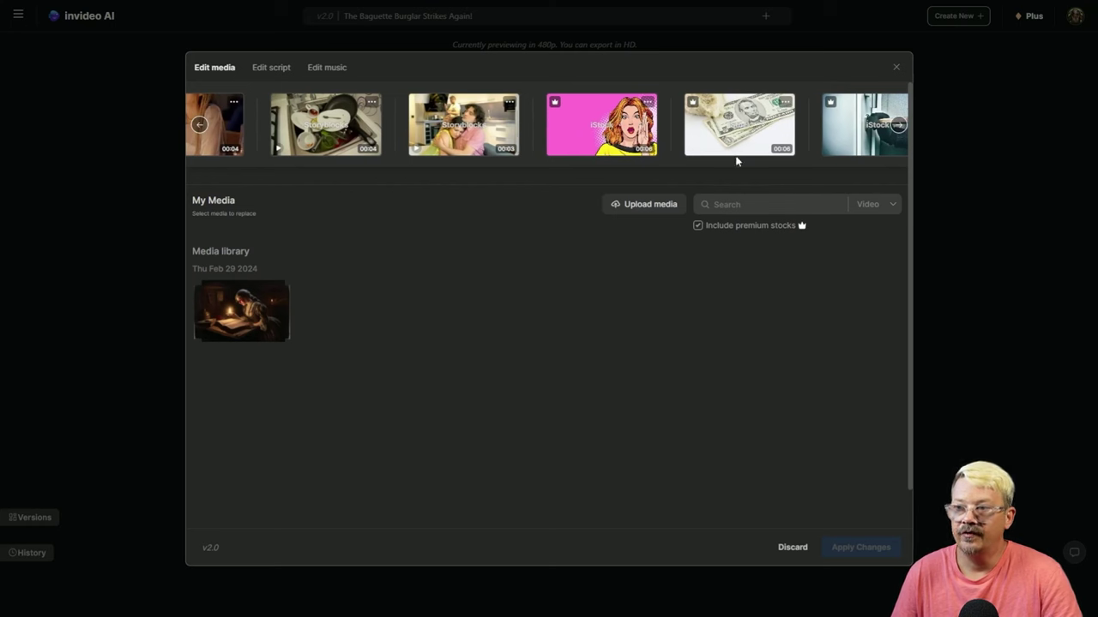
pyautogui.click(898, 127)
pyautogui.click(199, 126)
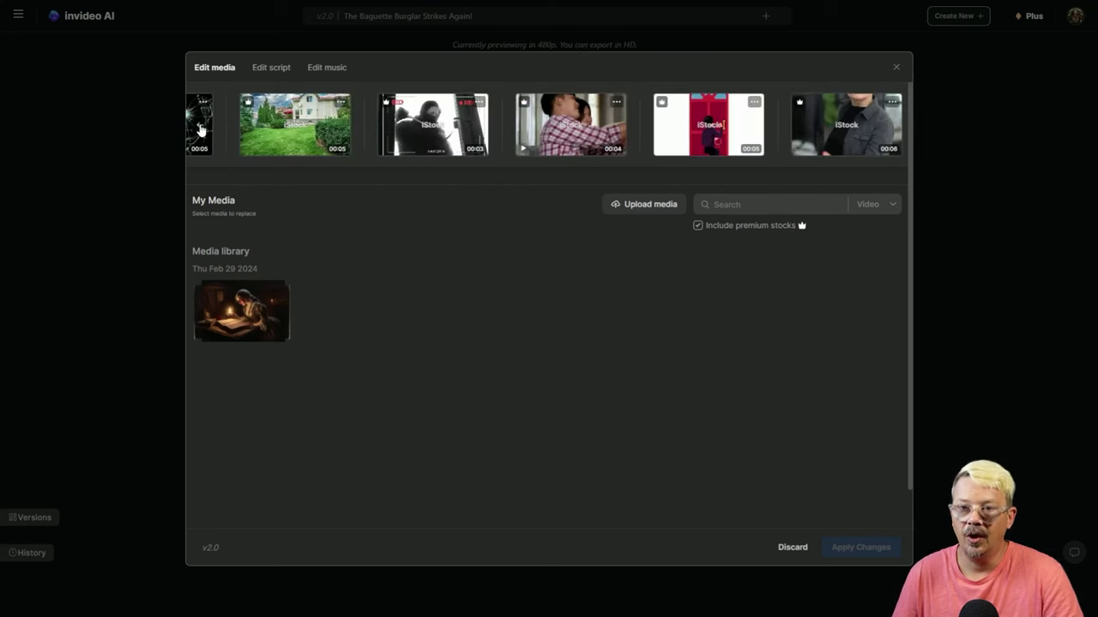
pyautogui.click(200, 126)
pyautogui.click(199, 125)
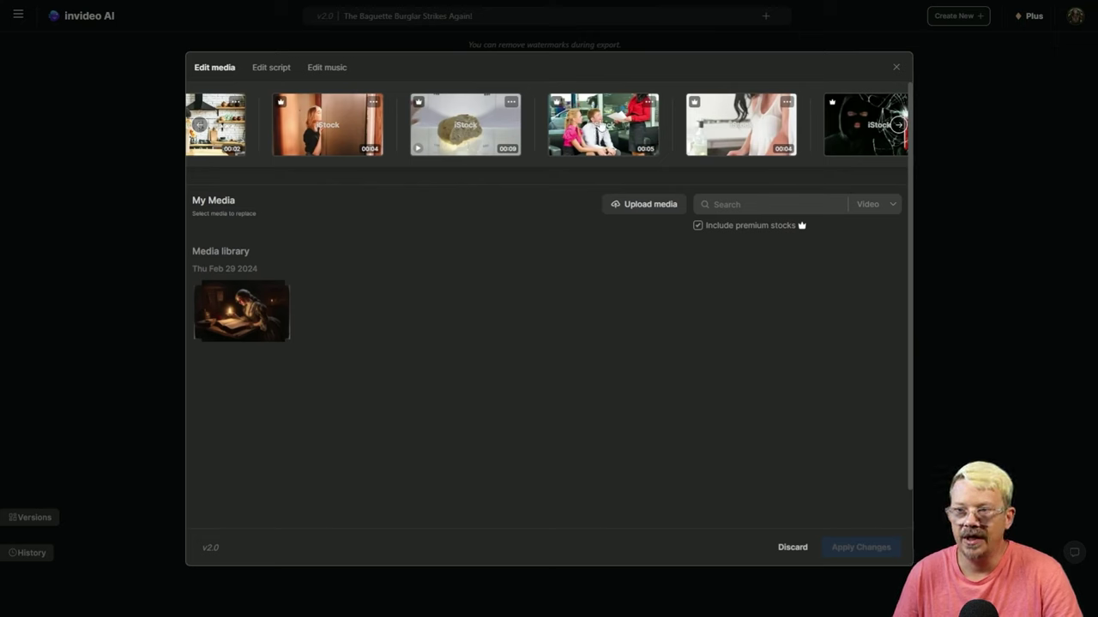
pyautogui.click(601, 127)
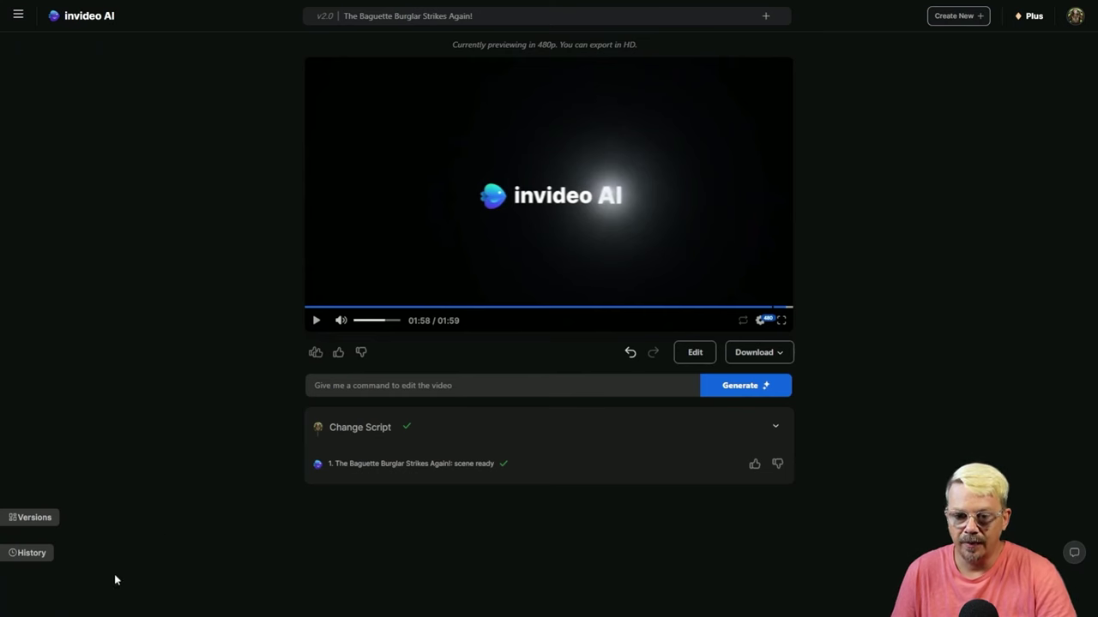
# Start a new news video with a male, clear American voice as Speaker 1
pyautogui.click(25, 554)
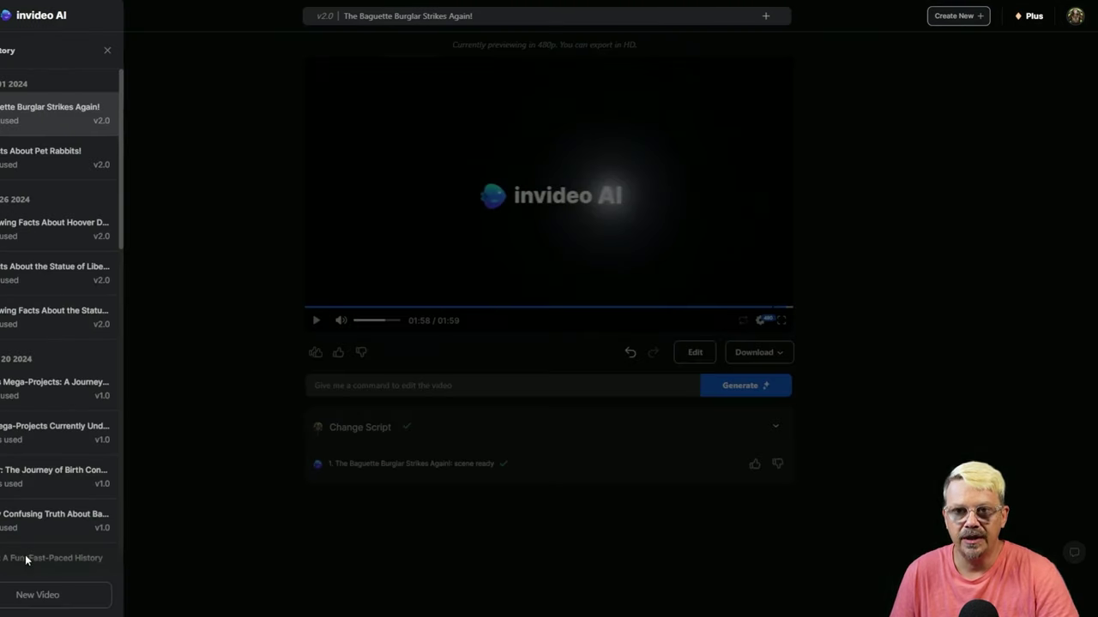
pyautogui.click(84, 163)
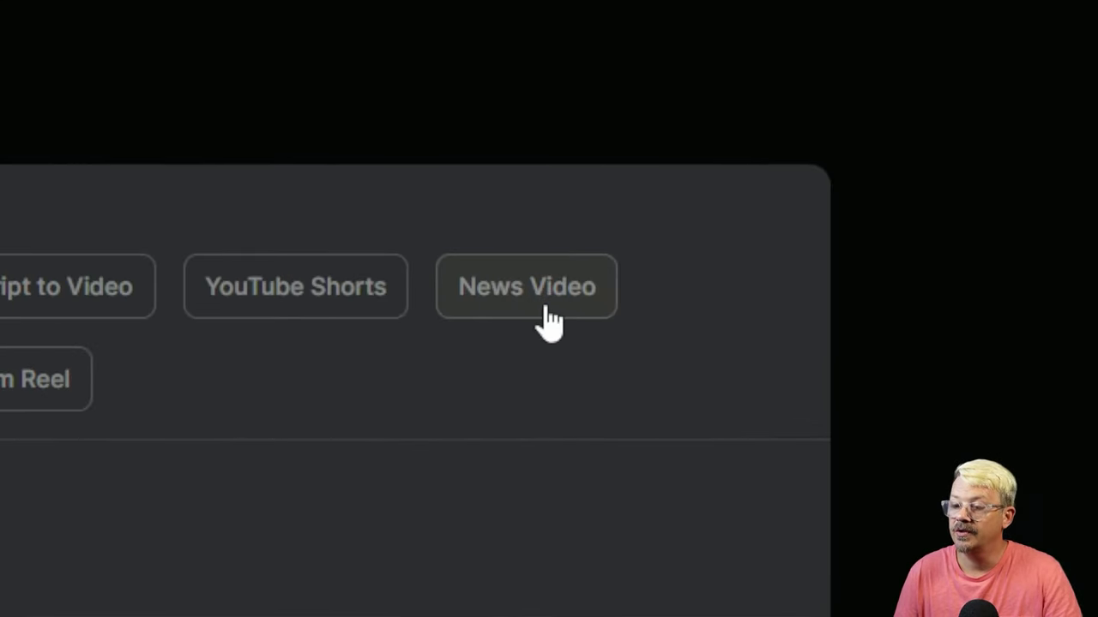
pyautogui.click(552, 322)
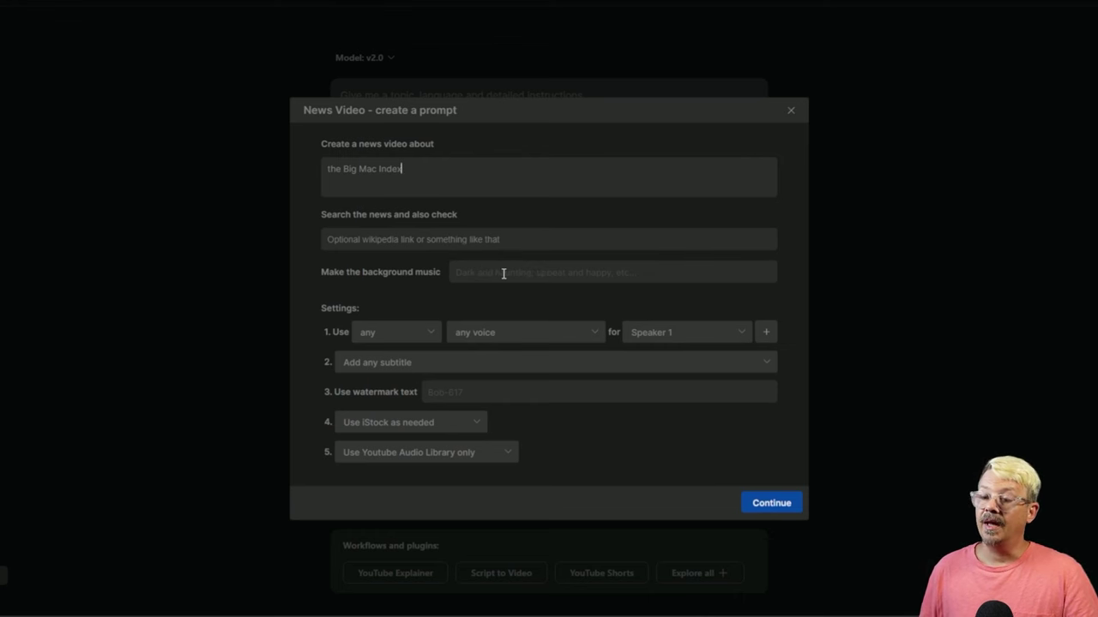
pyautogui.click(416, 333)
pyautogui.click(418, 382)
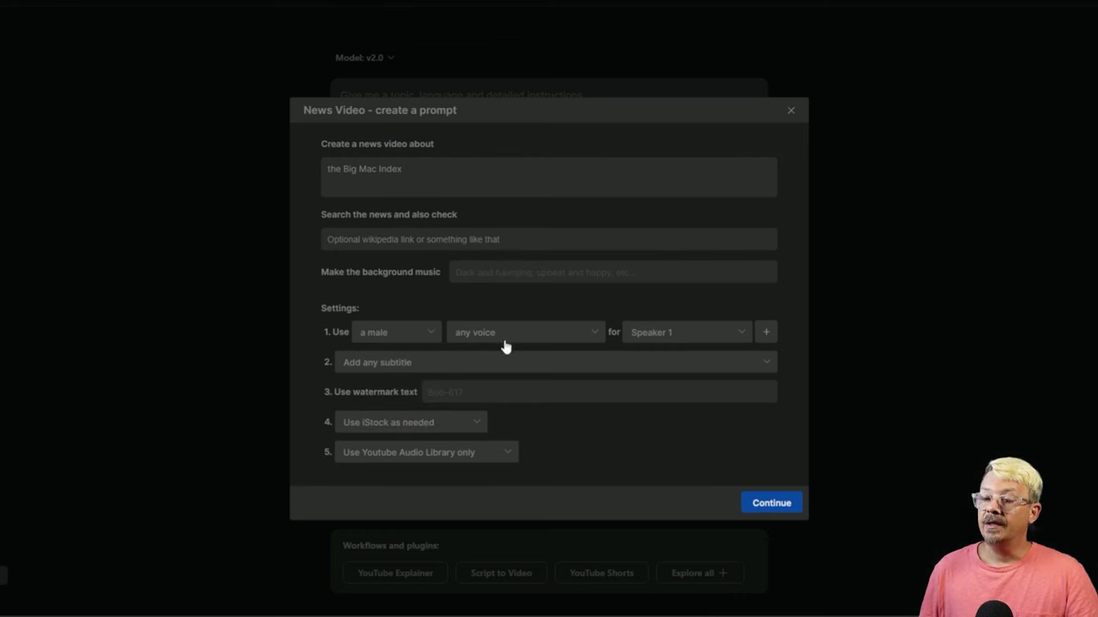
pyautogui.click(506, 342)
pyautogui.click(522, 380)
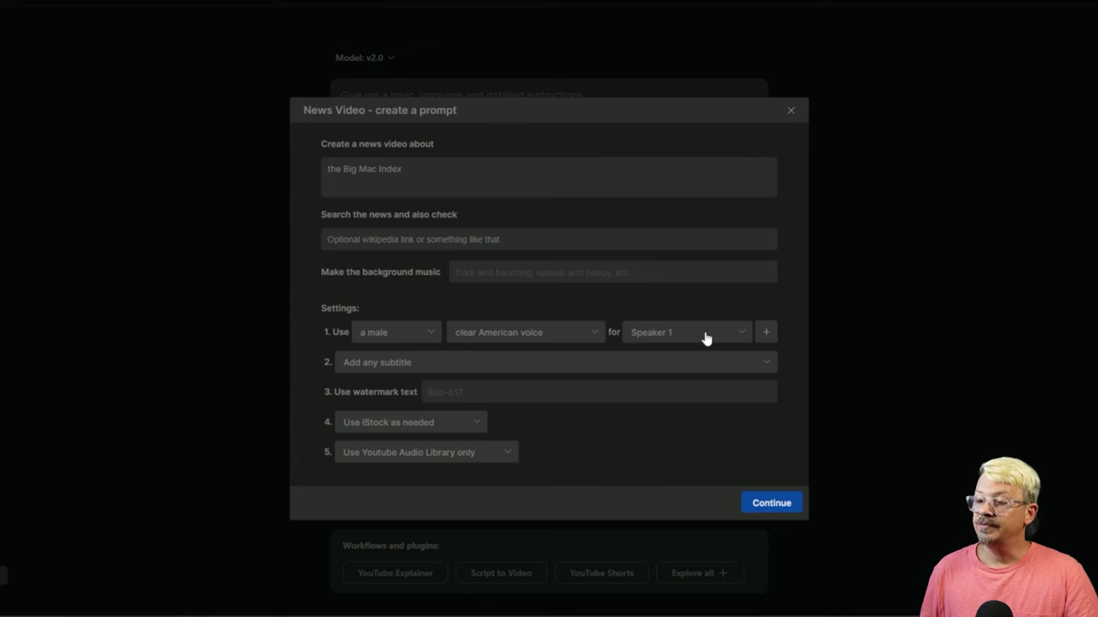
pyautogui.click(672, 335)
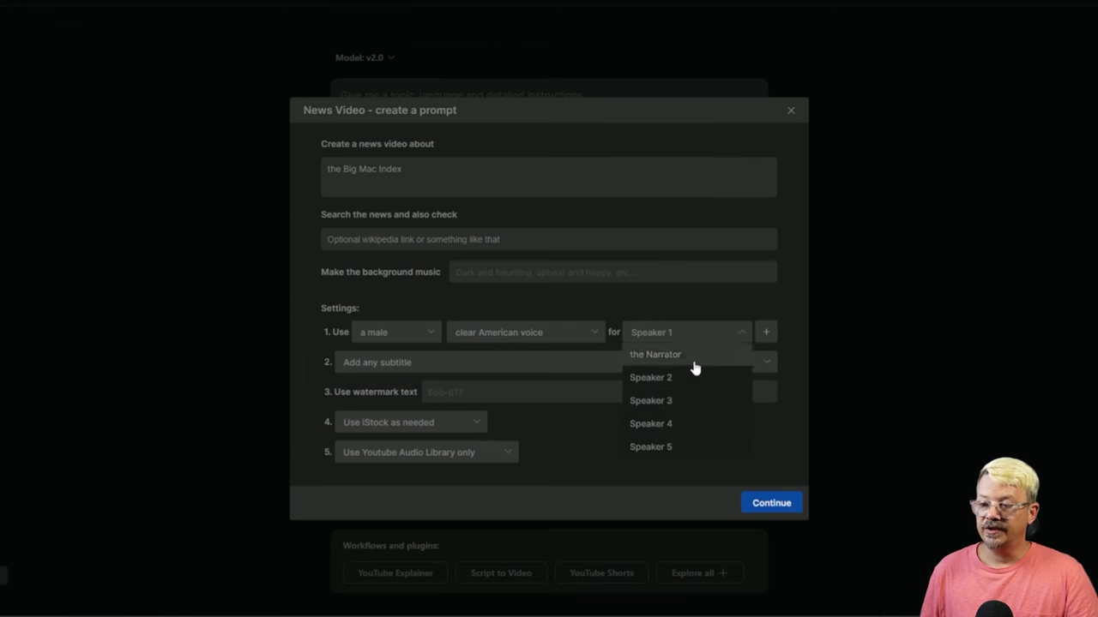
pyautogui.click(651, 336)
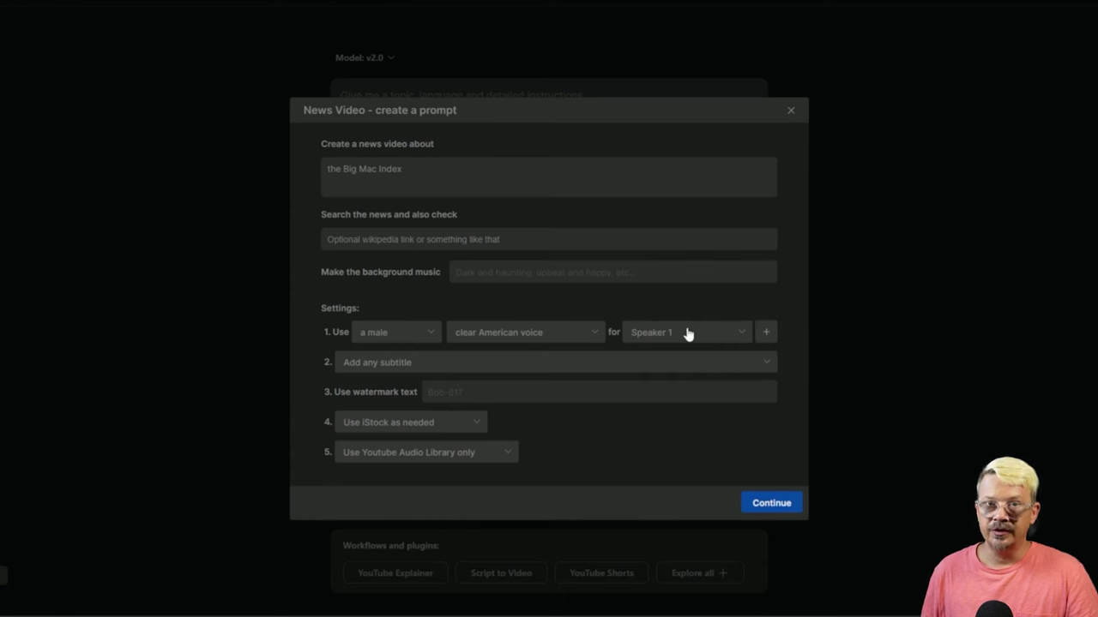
# Add a second voice: female, clear American, assigned to Speaker 2
pyautogui.doubleClick(766, 332)
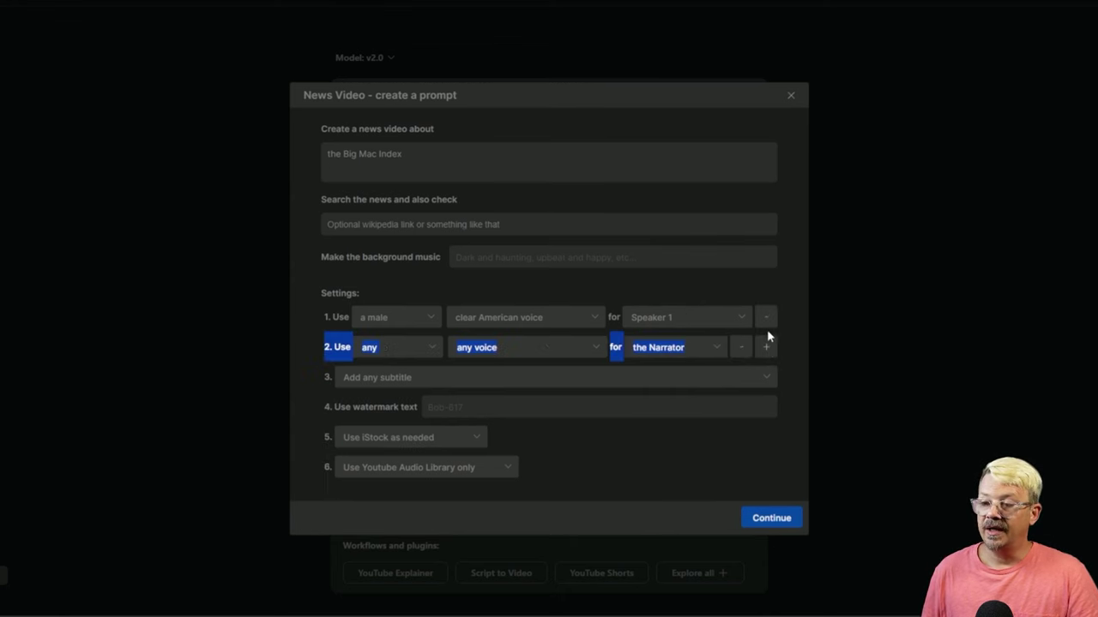
pyautogui.click(384, 352)
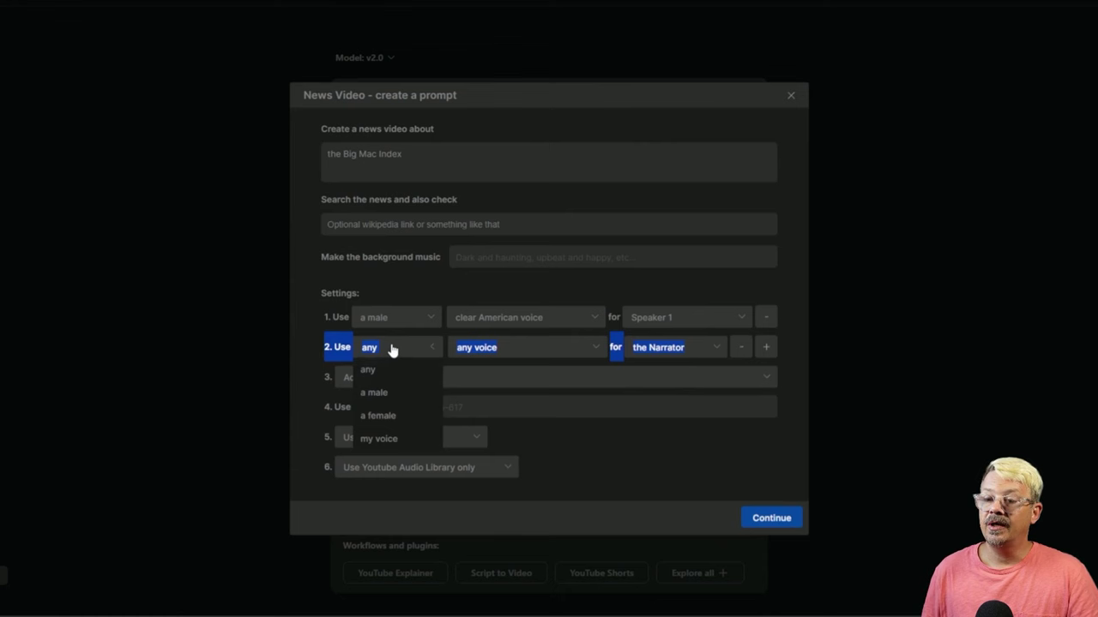
pyautogui.click(385, 417)
pyautogui.click(553, 352)
pyautogui.click(545, 396)
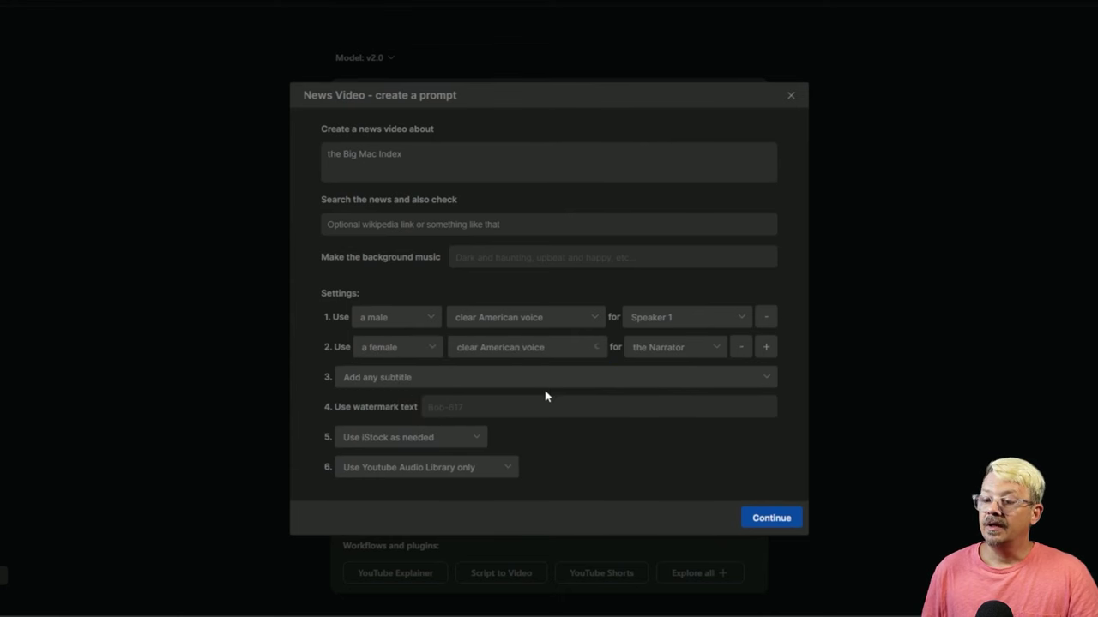
pyautogui.click(703, 352)
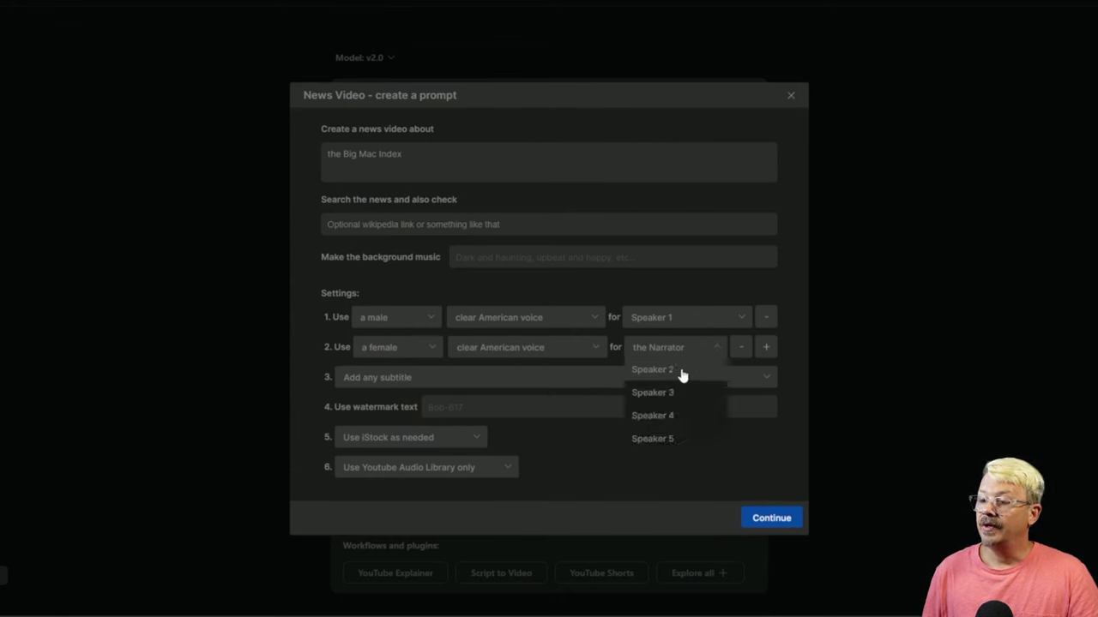
pyautogui.click(682, 374)
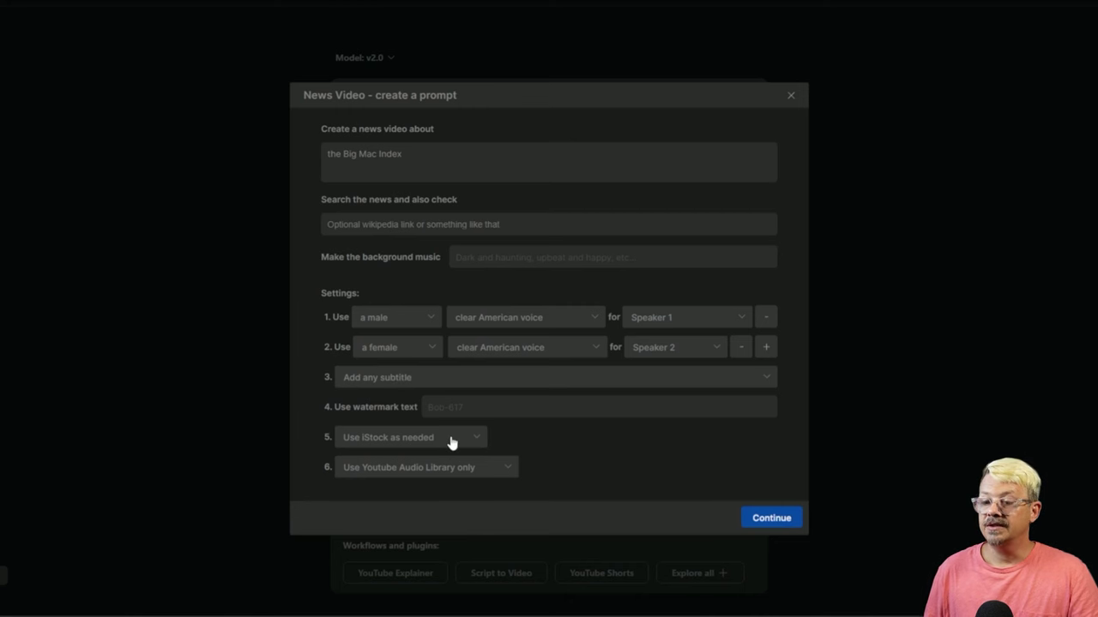
# Set background audio to 'Use the best audio available' and fill the prompt
pyautogui.click(481, 468)
pyautogui.click(441, 489)
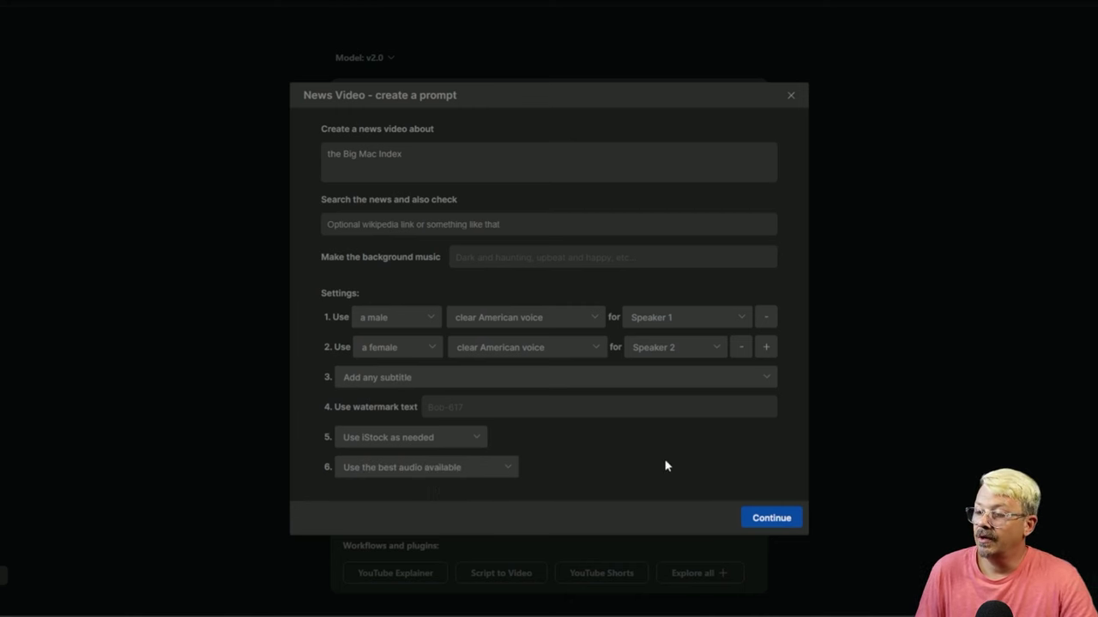
pyautogui.click(751, 518)
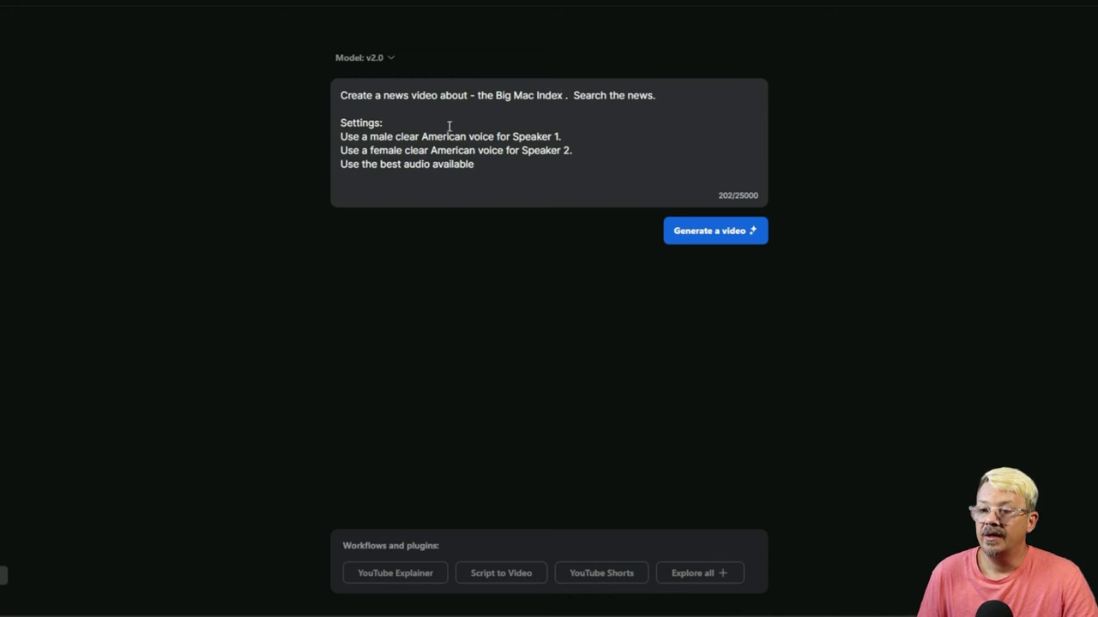
# Generate the Big Mac Index video with the Informative look and feel and confirm
pyautogui.click(722, 232)
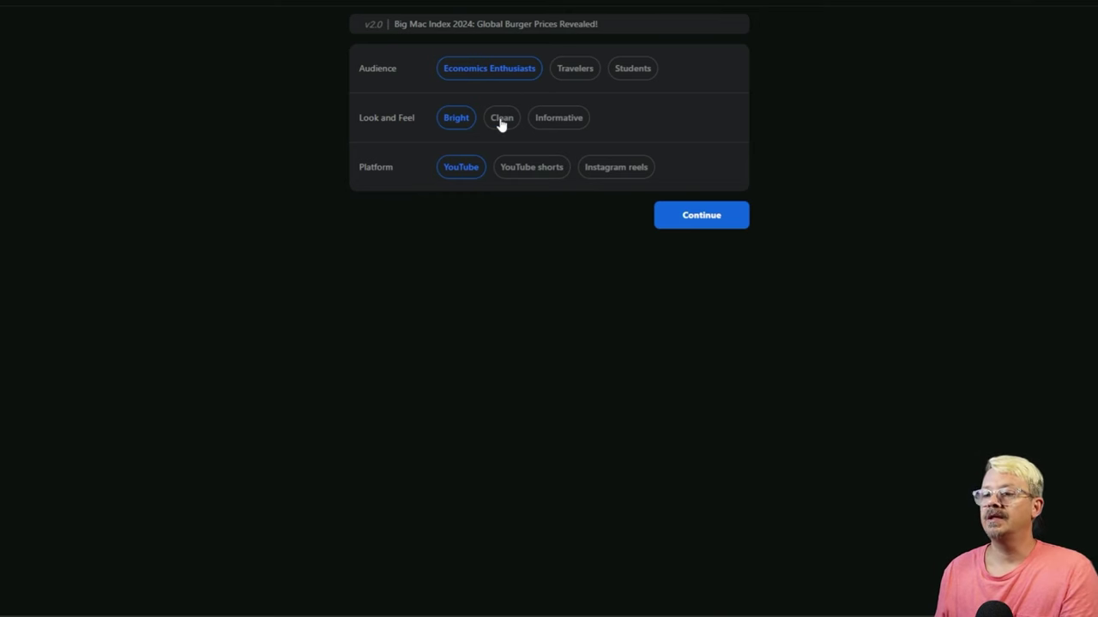
pyautogui.click(558, 119)
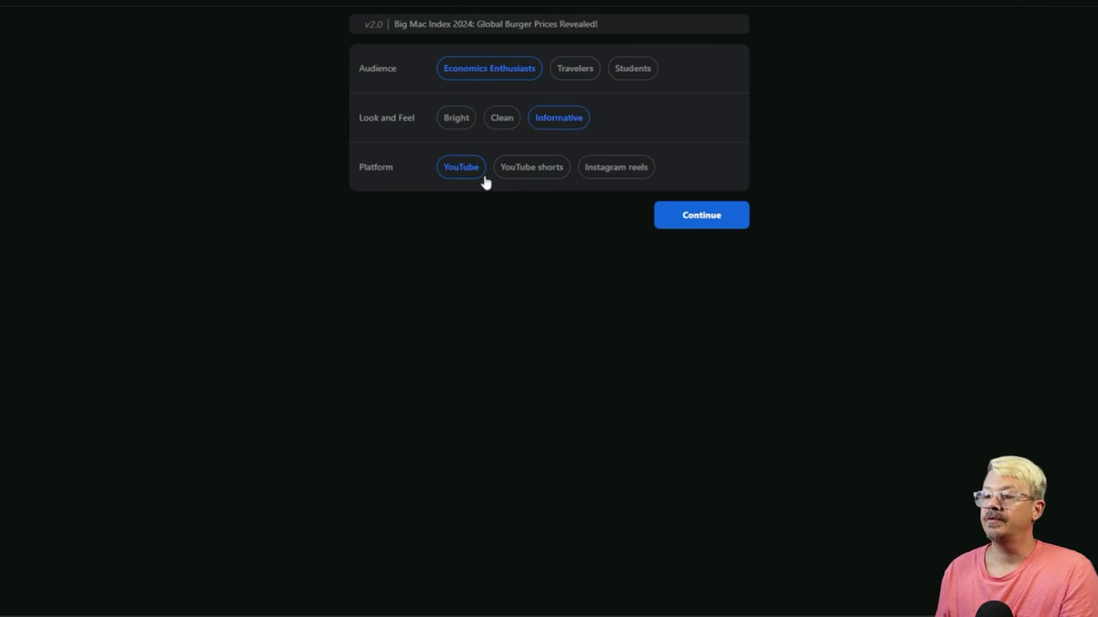
pyautogui.click(701, 223)
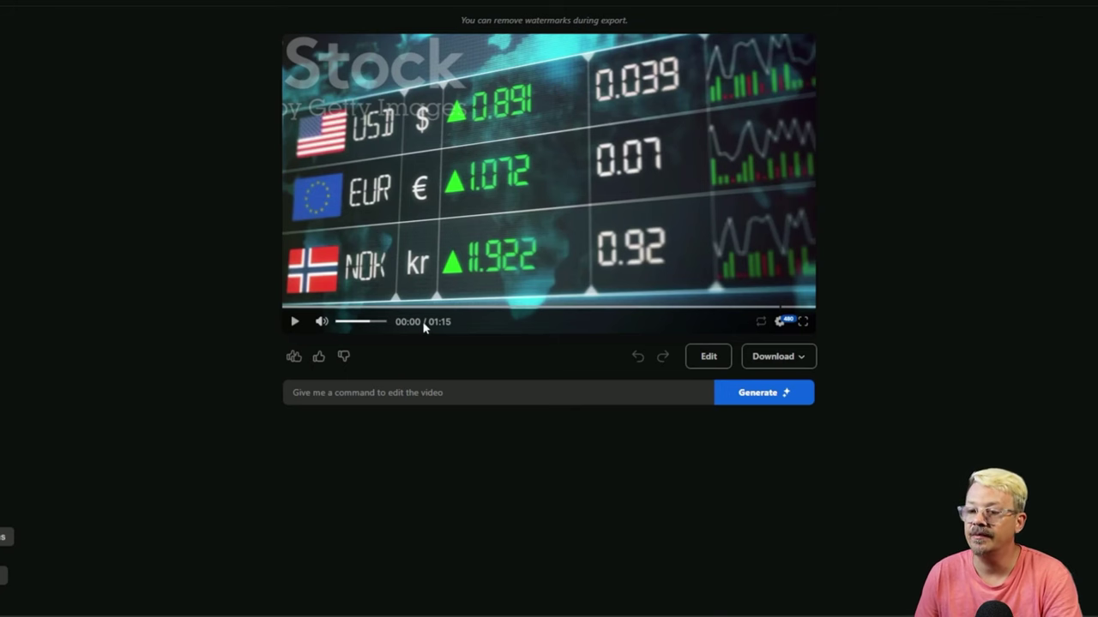
# Play the generated Big Mac Index video and pause it at 00:33 on the coins scene
pyautogui.click(294, 323)
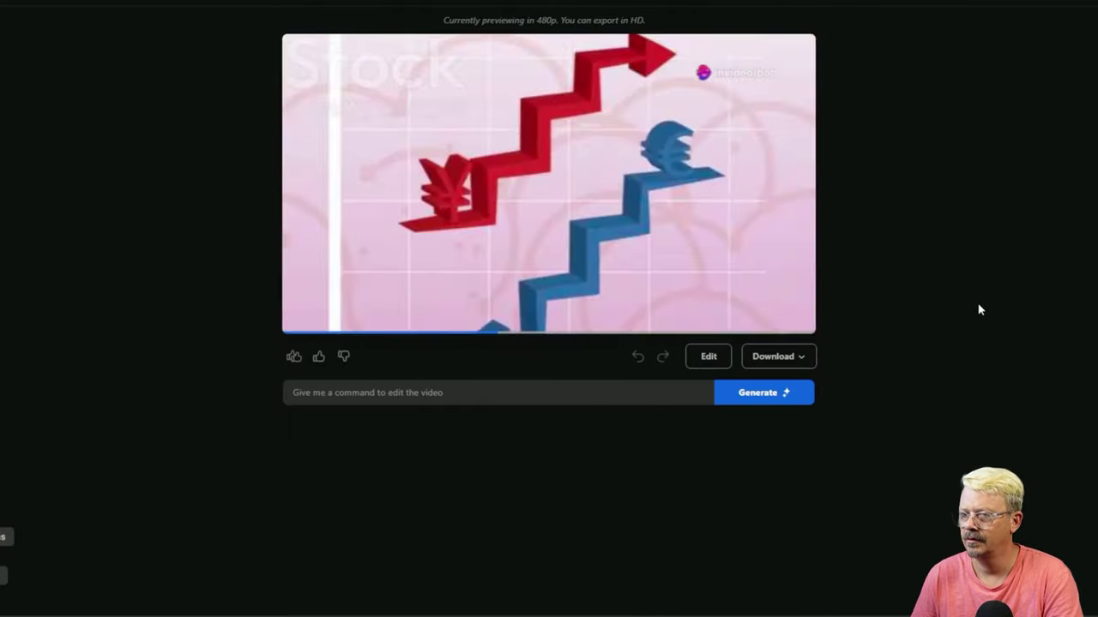
pyautogui.click(536, 182)
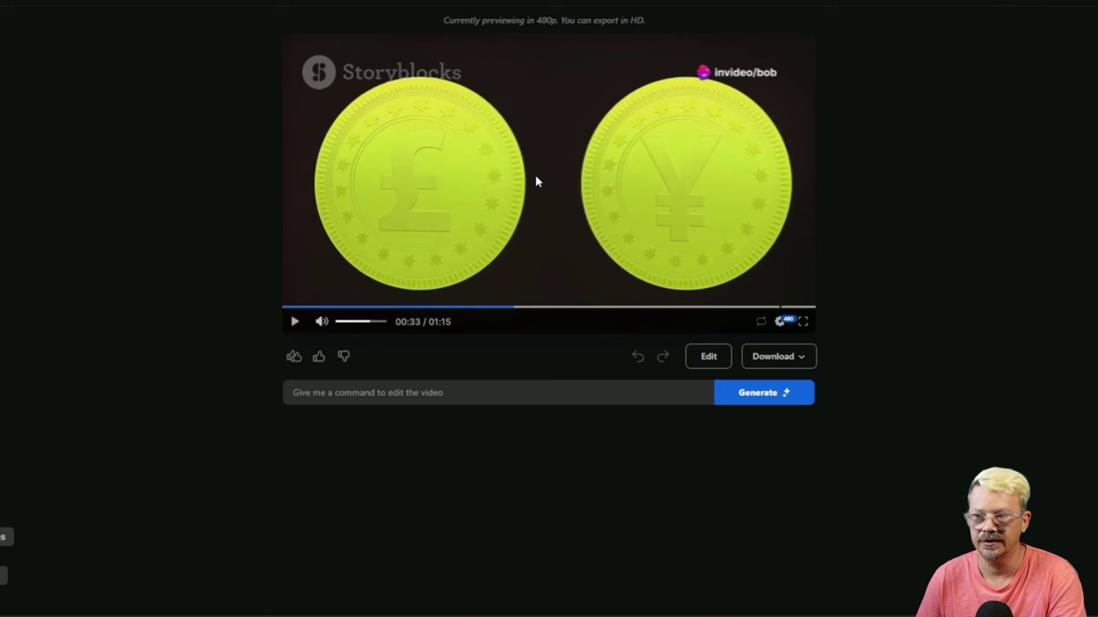
# Set the opening line to Speaker 1 and delete the written Speaker 1 label
pyautogui.click(707, 358)
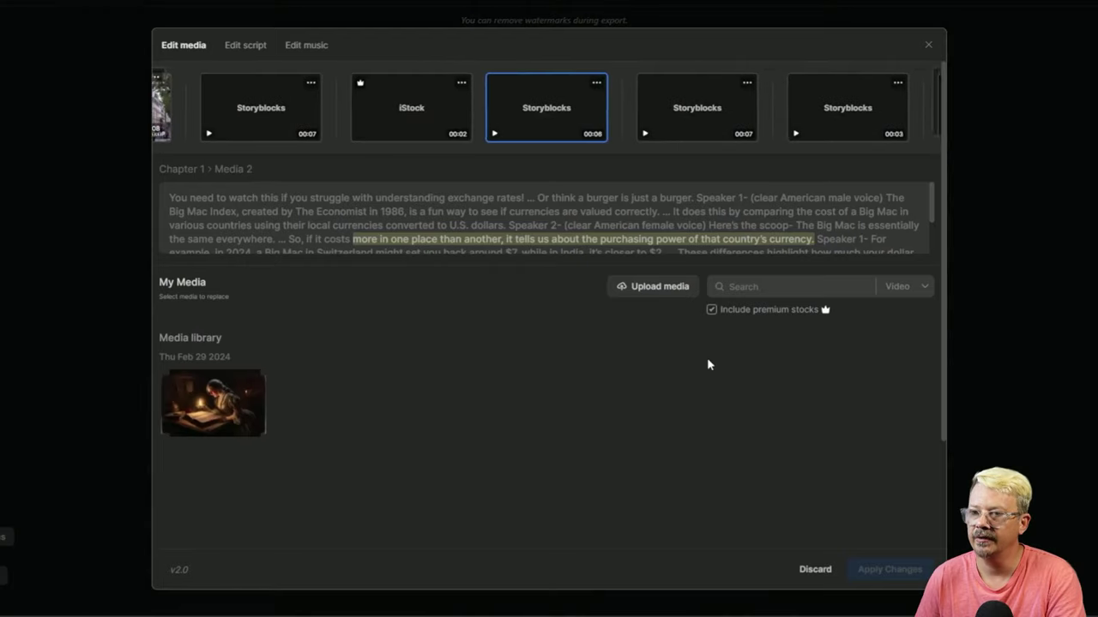
pyautogui.click(246, 50)
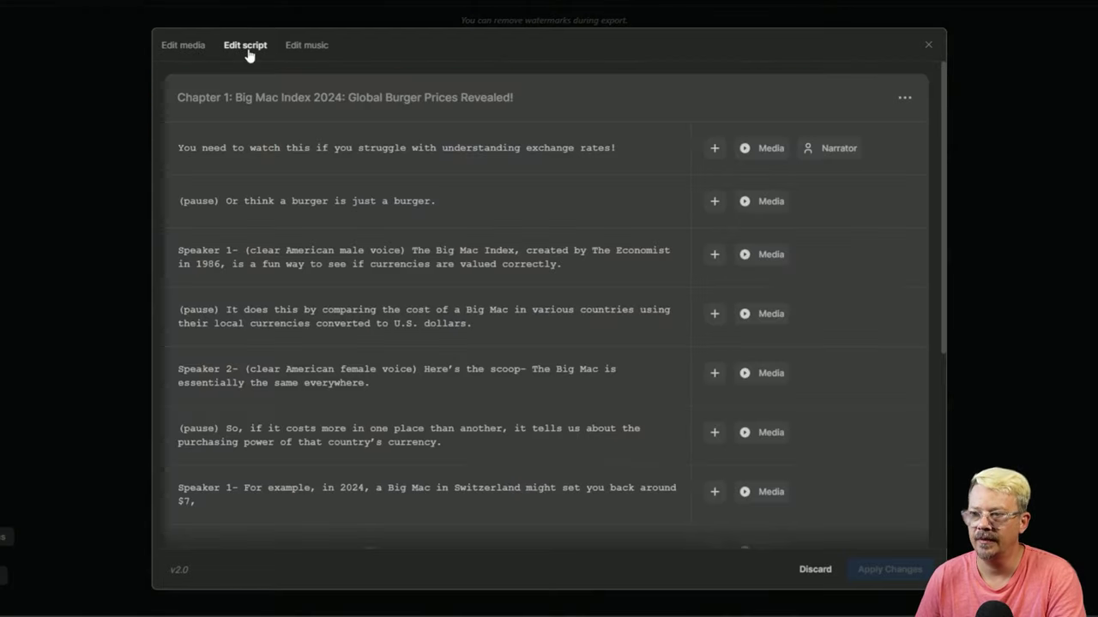
pyautogui.click(832, 148)
pyautogui.click(851, 185)
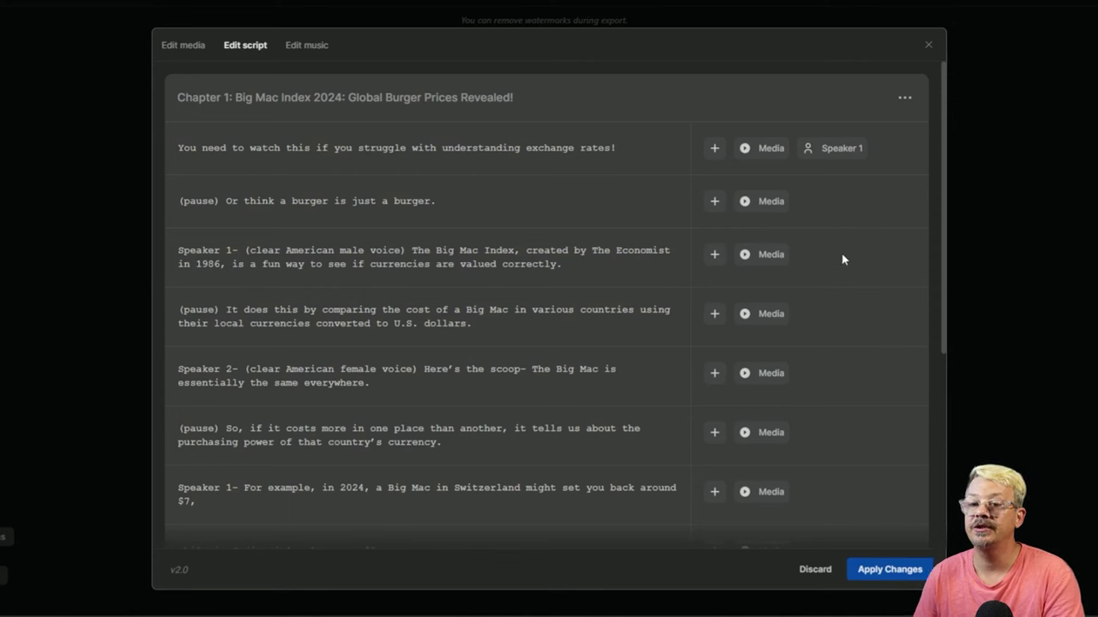
pyautogui.click(412, 251)
pyautogui.moveTo(412, 251); pyautogui.dragTo(147, 245)
pyautogui.press('BackSpace')
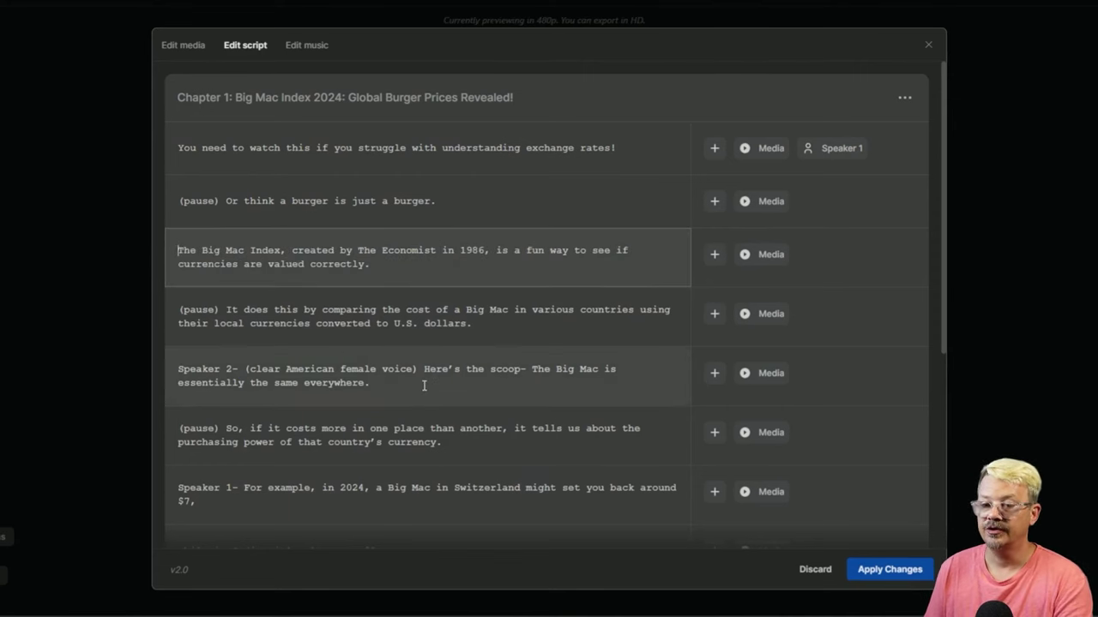
# Add a speaker change to Speaker 2 on the 'Here's the scoop' line and remove its written label
pyautogui.click(714, 374)
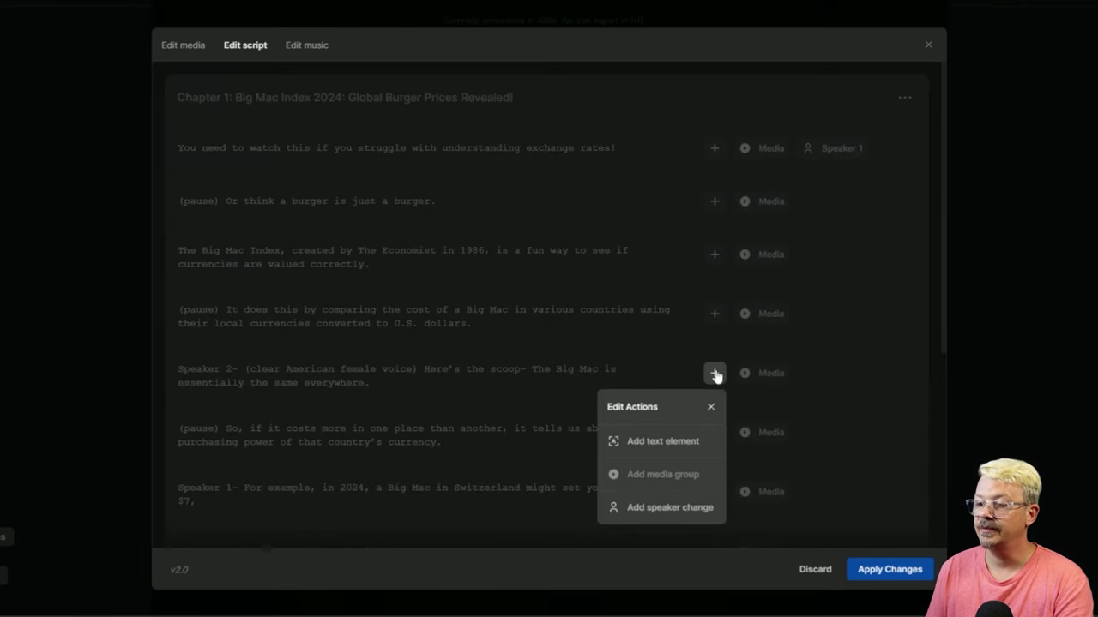
pyautogui.click(685, 509)
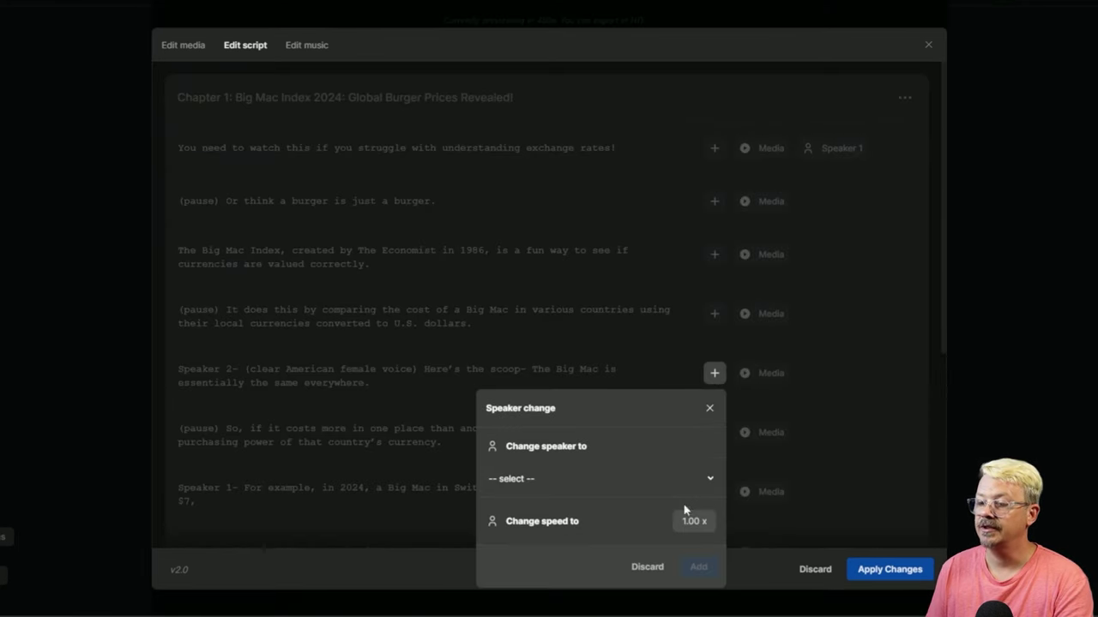
pyautogui.click(566, 480)
pyautogui.click(526, 524)
pyautogui.click(699, 566)
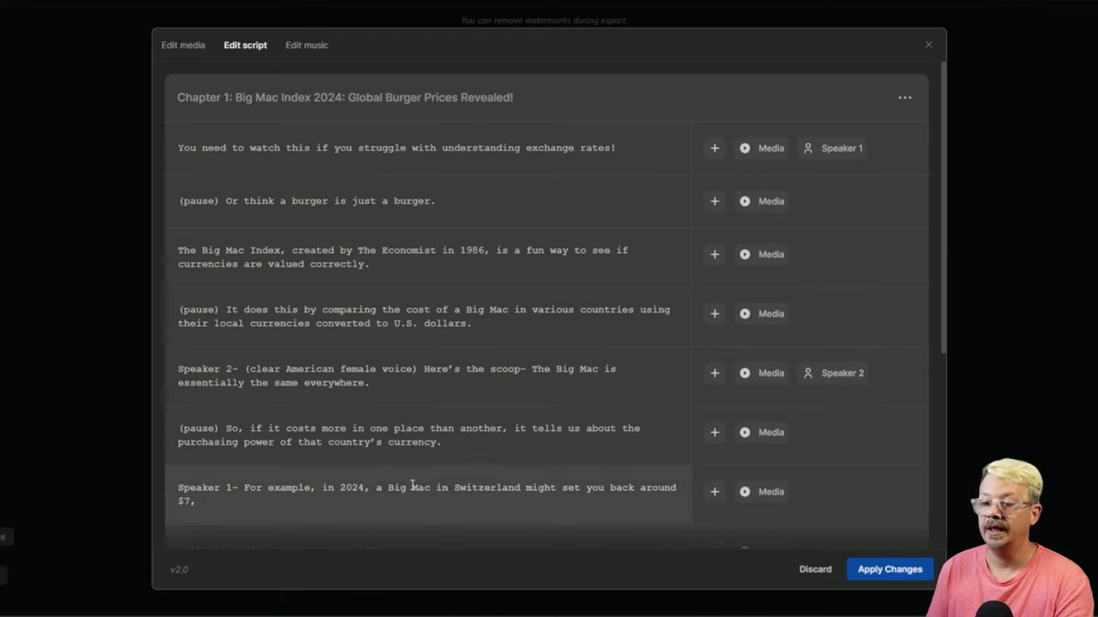
pyautogui.moveTo(425, 367); pyautogui.dragTo(140, 369)
pyautogui.press('BackSpace')
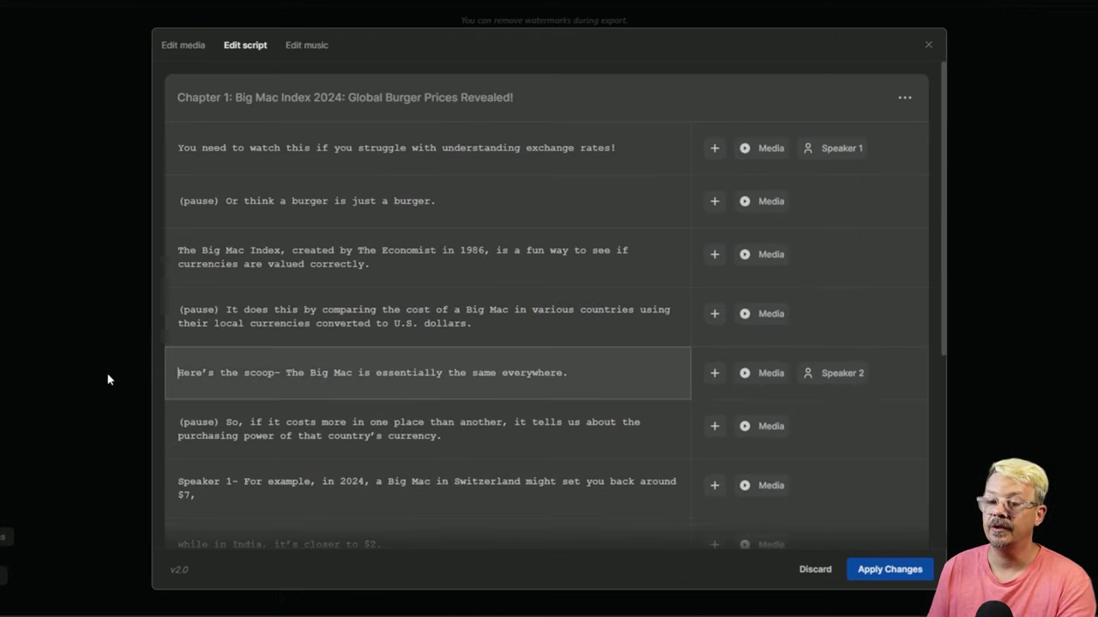
# Remove the written label on the Switzerland line and switch it back to Speaker 1
pyautogui.scroll(-3, 555, 369)
pyautogui.moveTo(246, 294); pyautogui.dragTo(121, 294)
pyautogui.press('BackSpace')
pyautogui.click(713, 299)
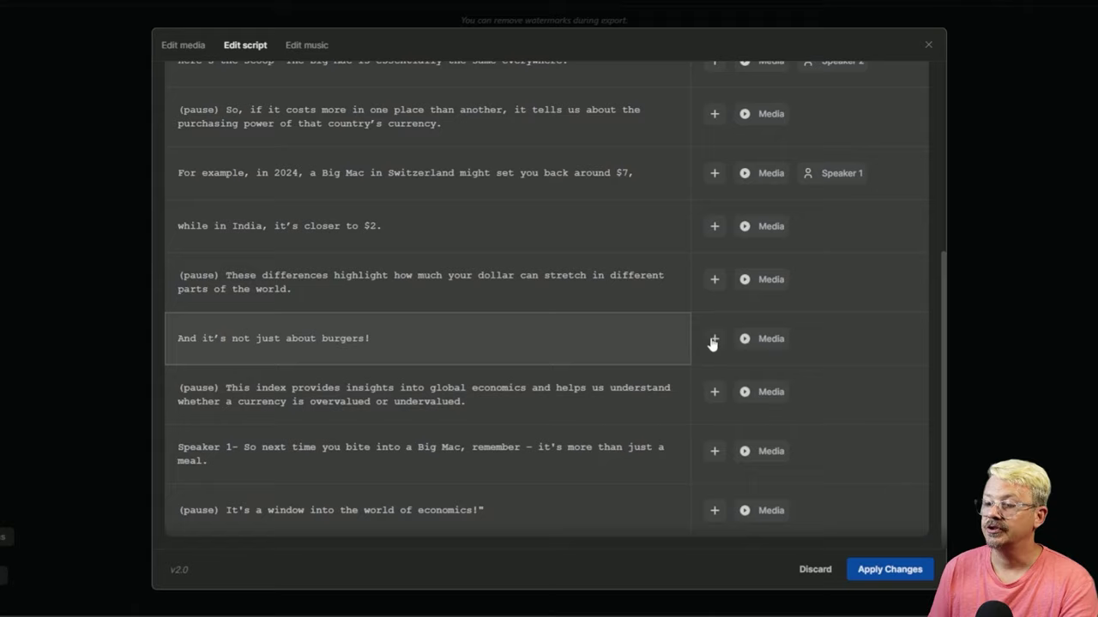
pyautogui.click(713, 340)
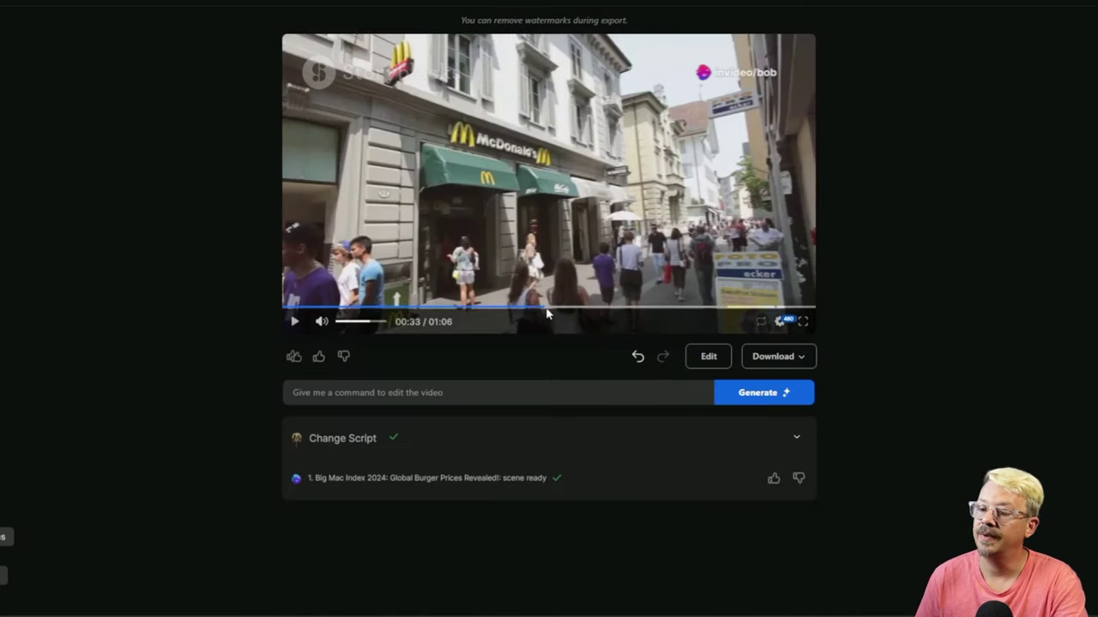
pyautogui.moveTo(546, 311); pyautogui.dragTo(265, 313)
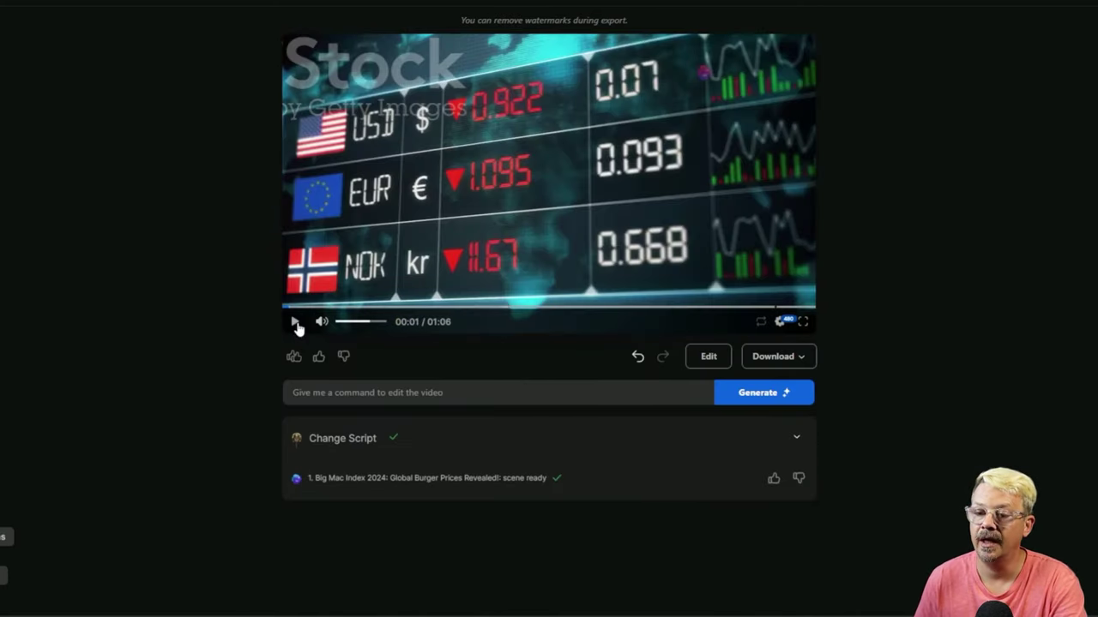
pyautogui.click(295, 324)
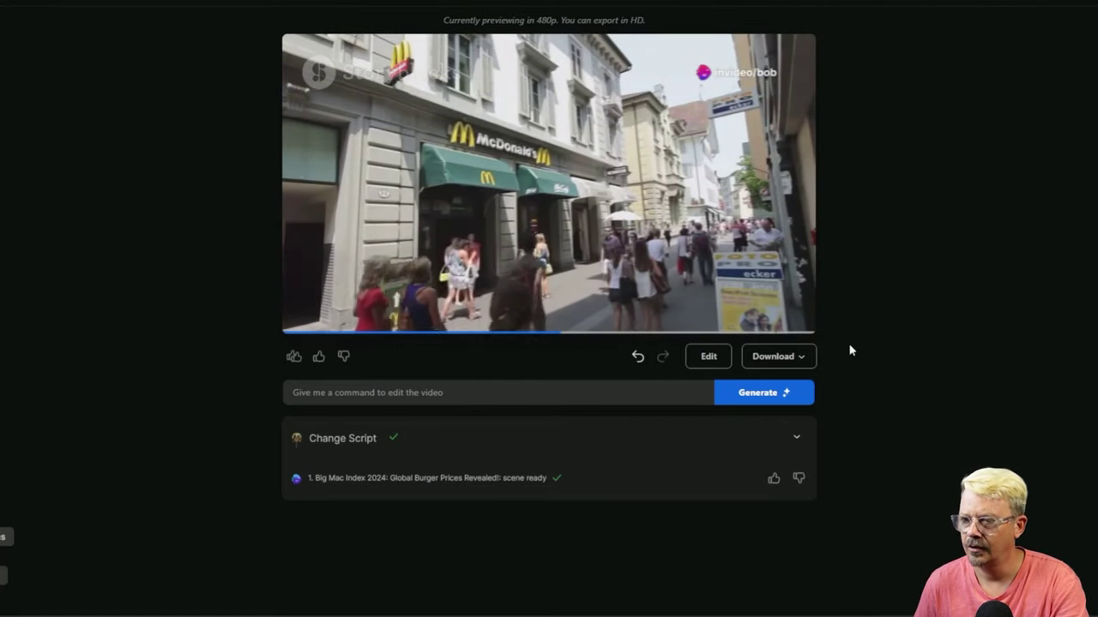
pyautogui.click(293, 322)
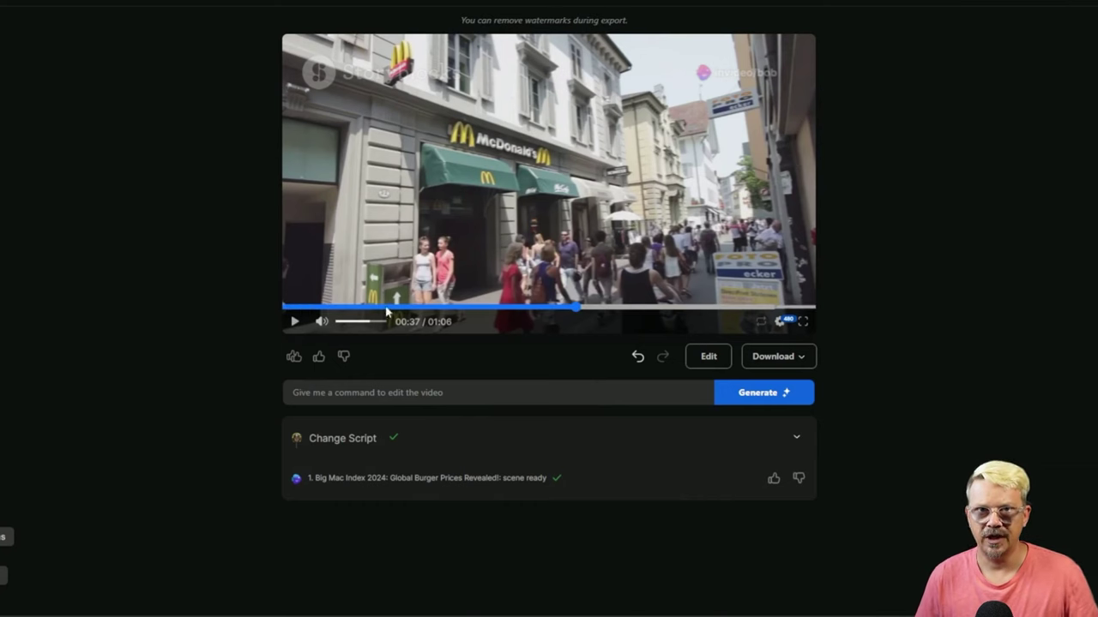
# Run the command 'change the volume of the background music to 0'
pyautogui.click(417, 392)
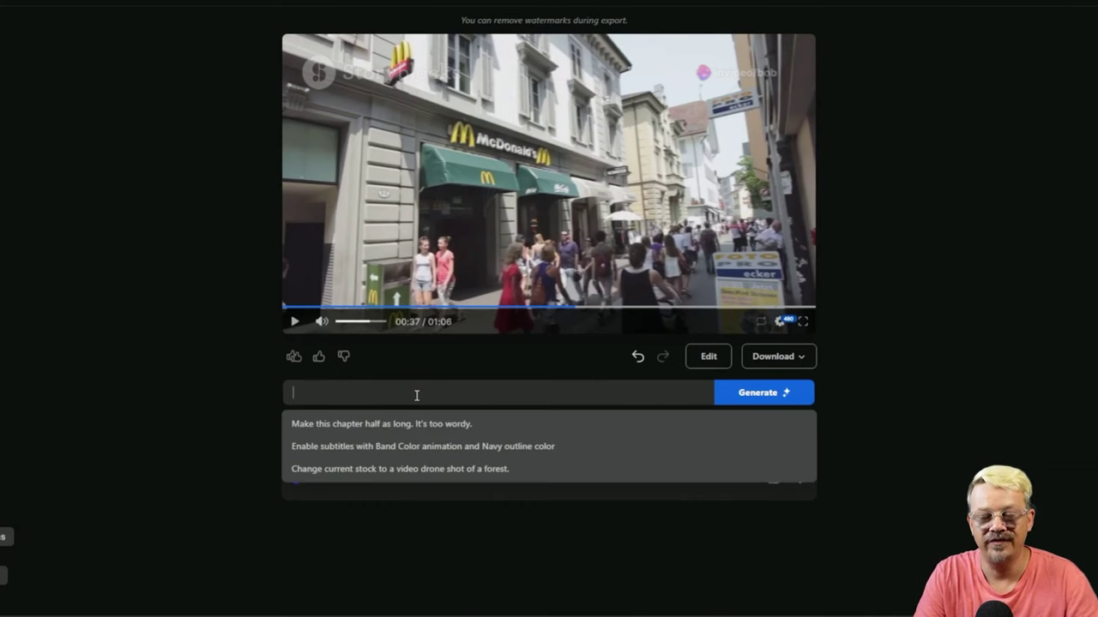
pyautogui.write('change the volume of the background music to 0')
pyautogui.click(776, 396)
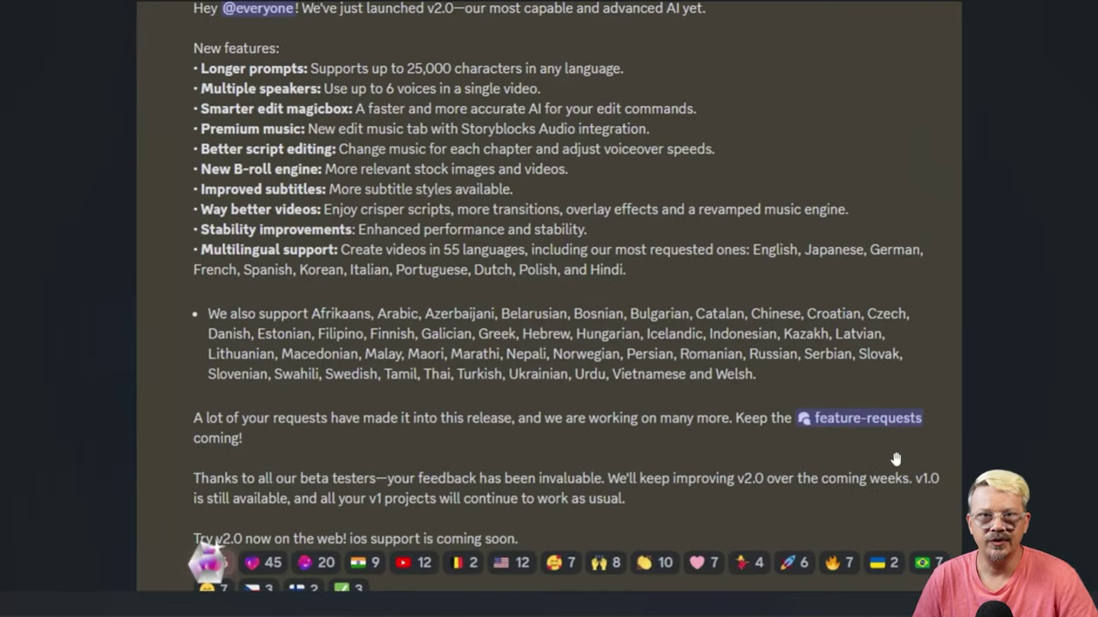
# Scroll up in Discord to the MAJOR RELEASE invideo AI v2.0 feature list
pyautogui.scroll(1, 811, 257)
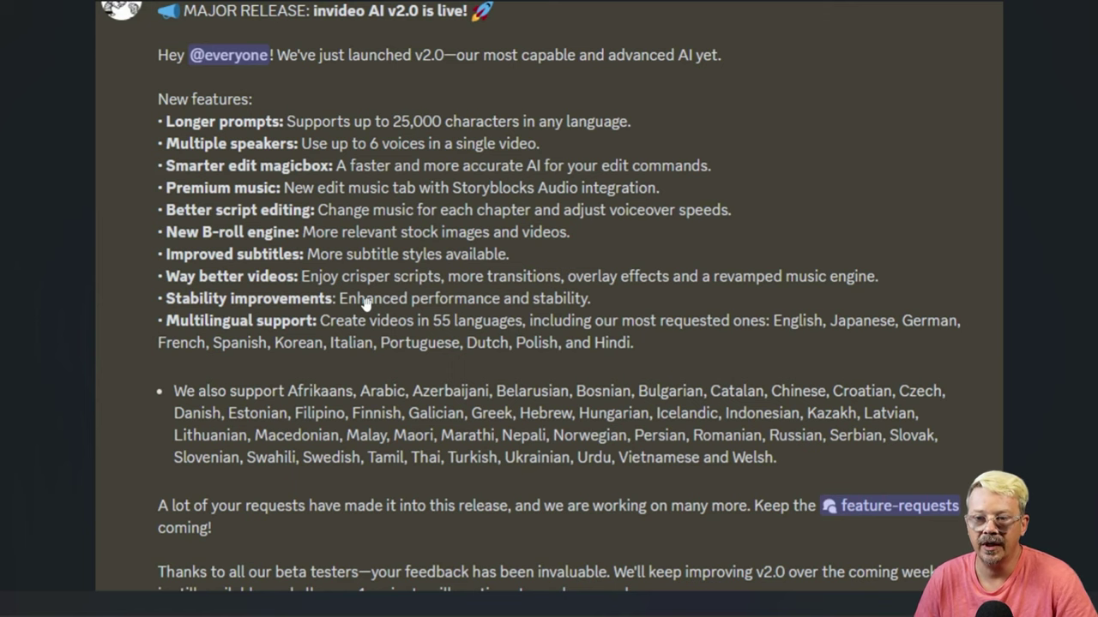
# Scroll the Discord v2.0 announcement past its language list to the note that v1 remains available
pyautogui.scroll(-1, 364, 305)
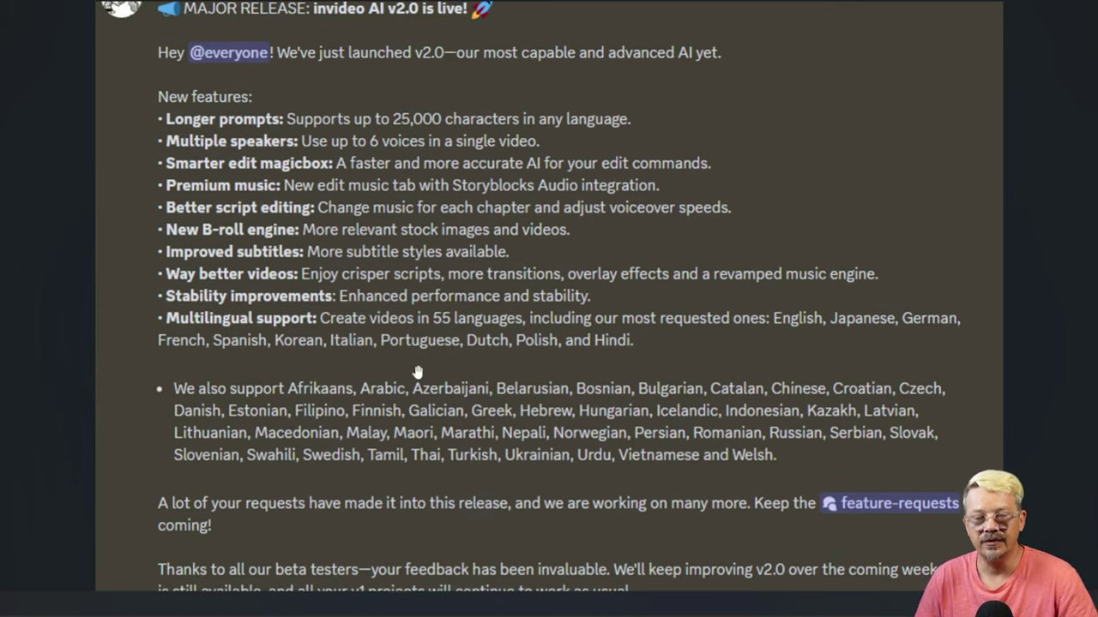